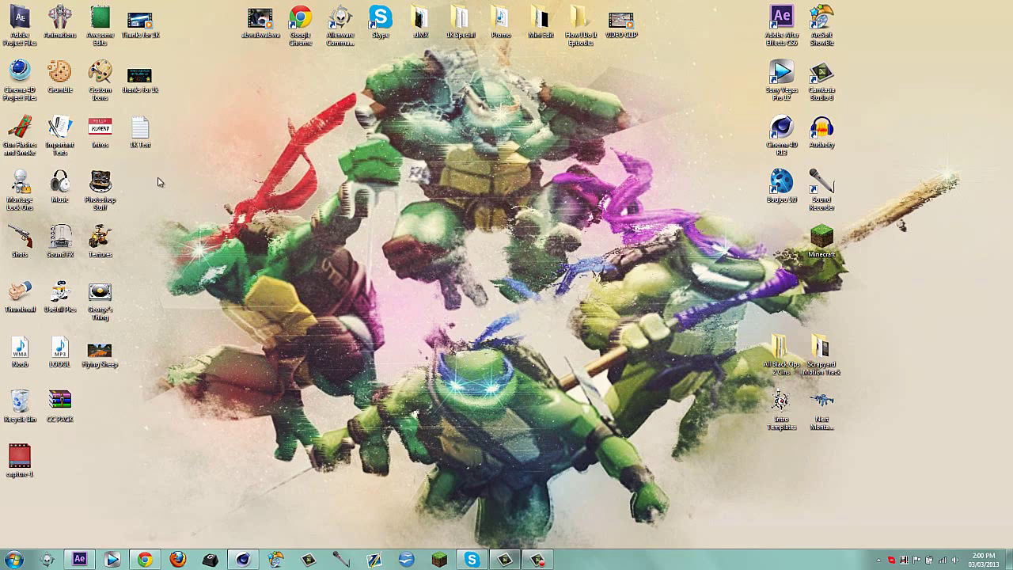
Watch part of the example video in the browser, then return to the desktop.
drag(158, 182, 732, 386)
click(144, 559)
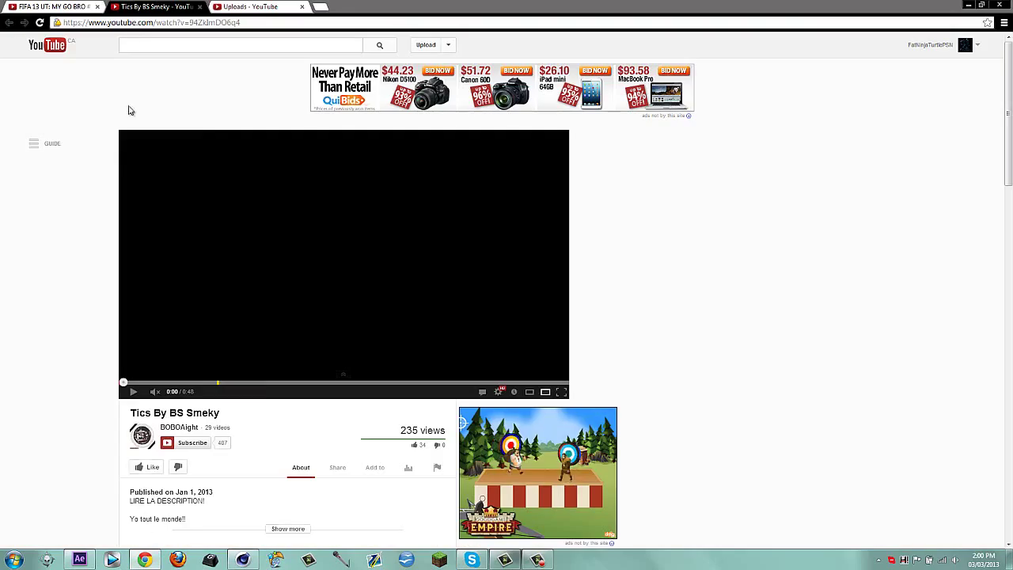
click(134, 392)
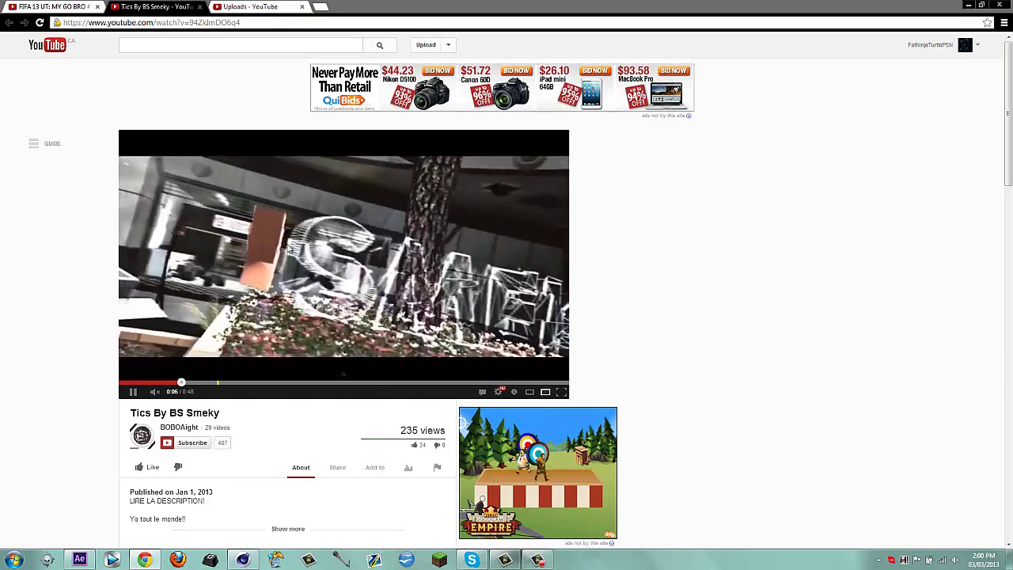
click(301, 270)
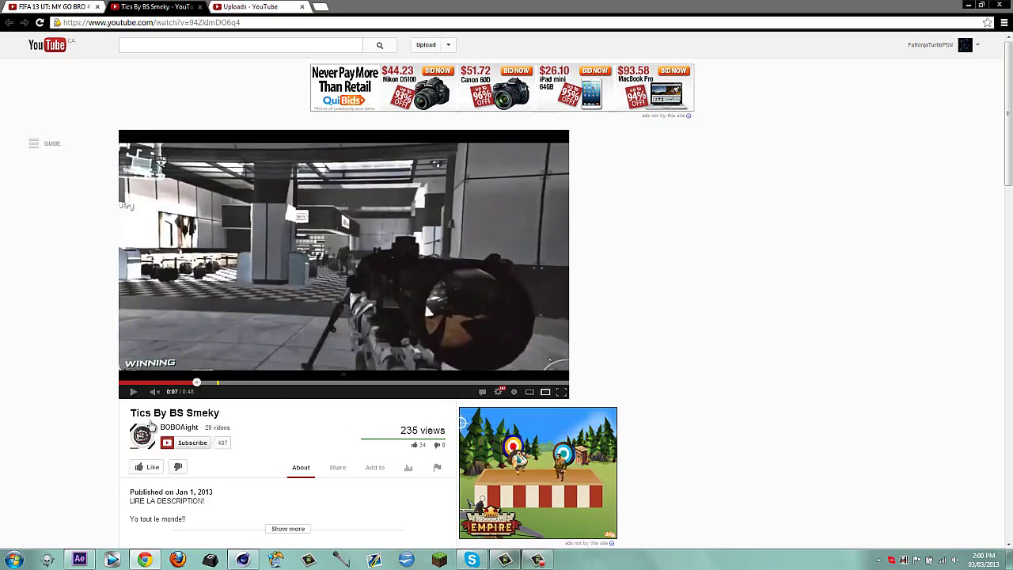
click(144, 560)
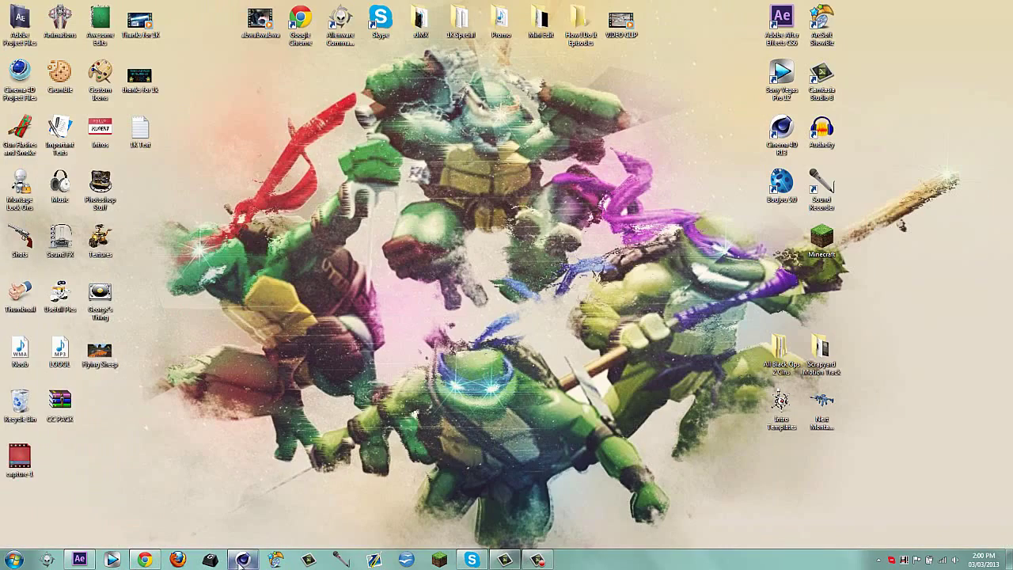
Add a MoText object to the Cinema 4D scene and change its text to fnt.
click(242, 560)
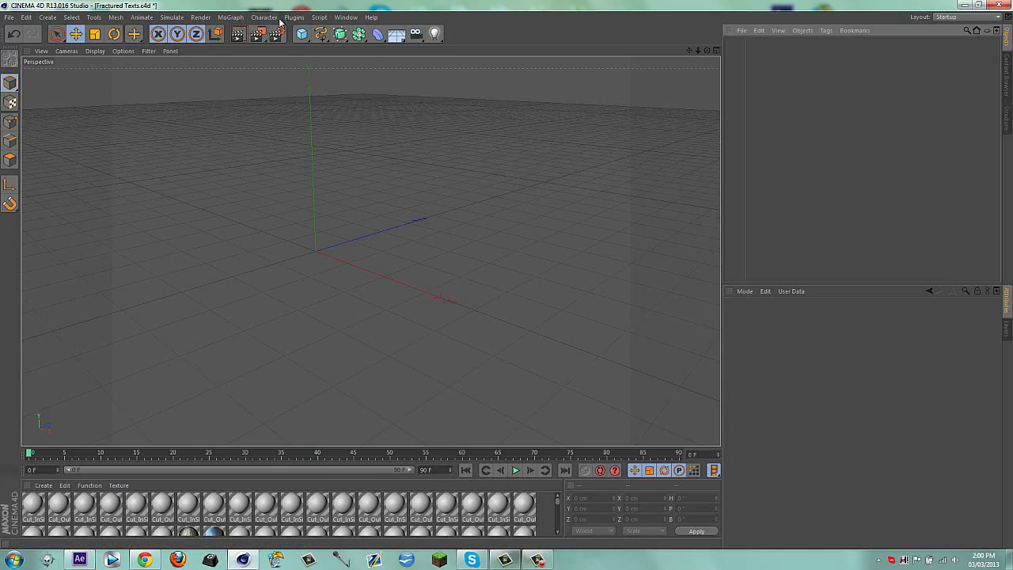
click(230, 17)
click(262, 138)
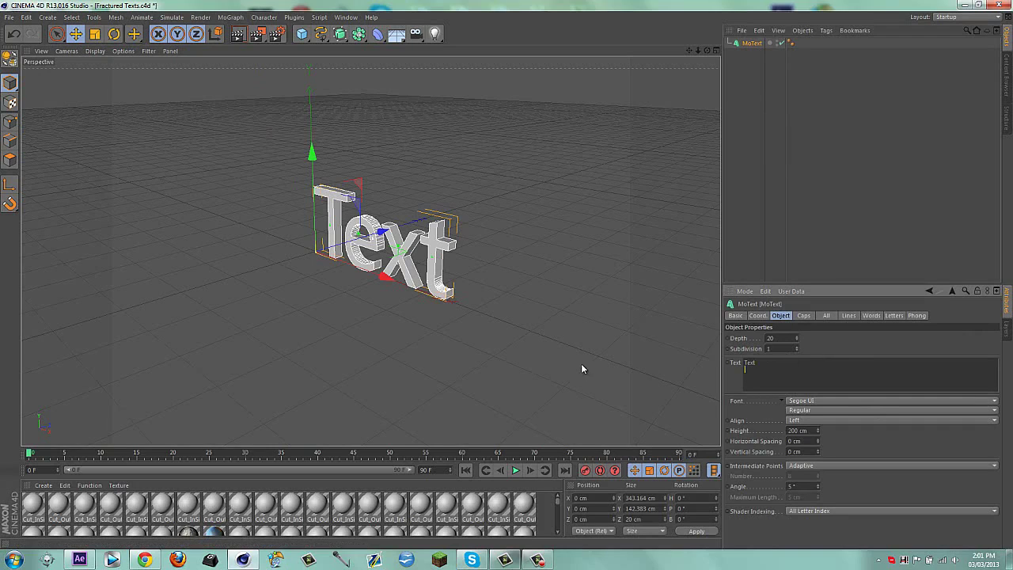
double_click(749, 361)
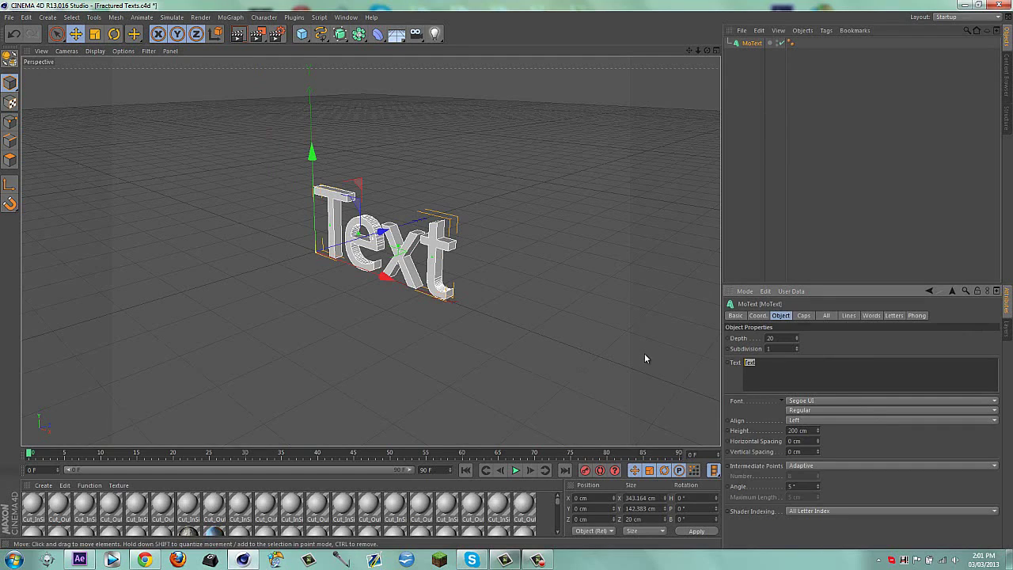
text(frat)
click(893, 346)
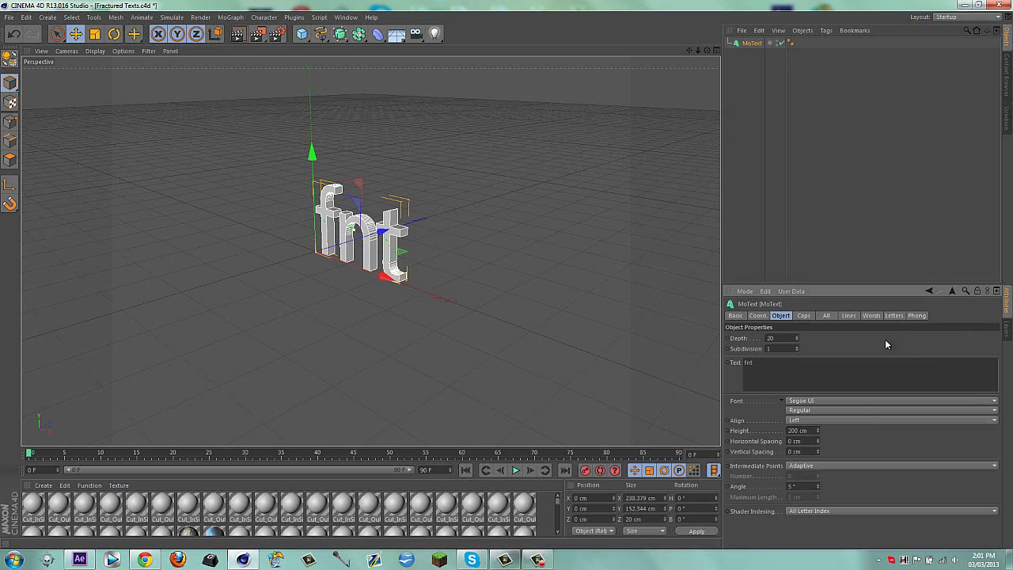
Set the MoText font to Dredwerkz and move the text left of the origin.
click(820, 400)
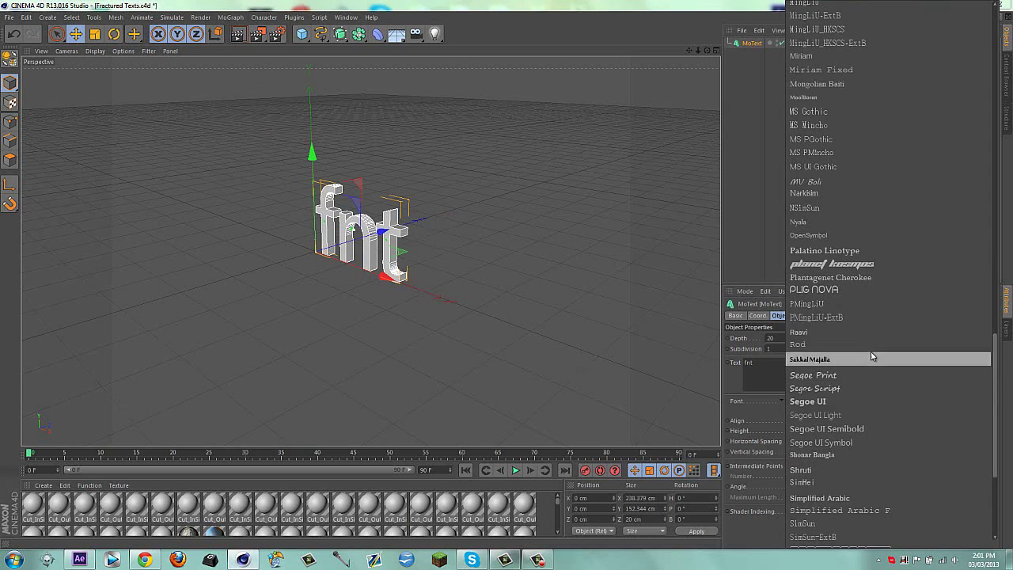
scroll(870, 174, up, 5)
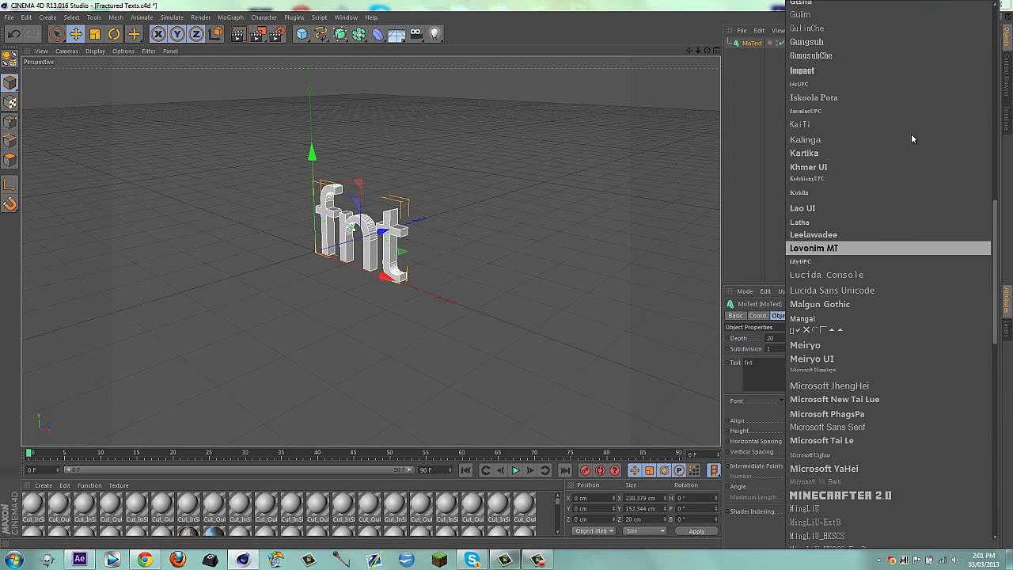
scroll(863, 166, up, 5)
click(859, 125)
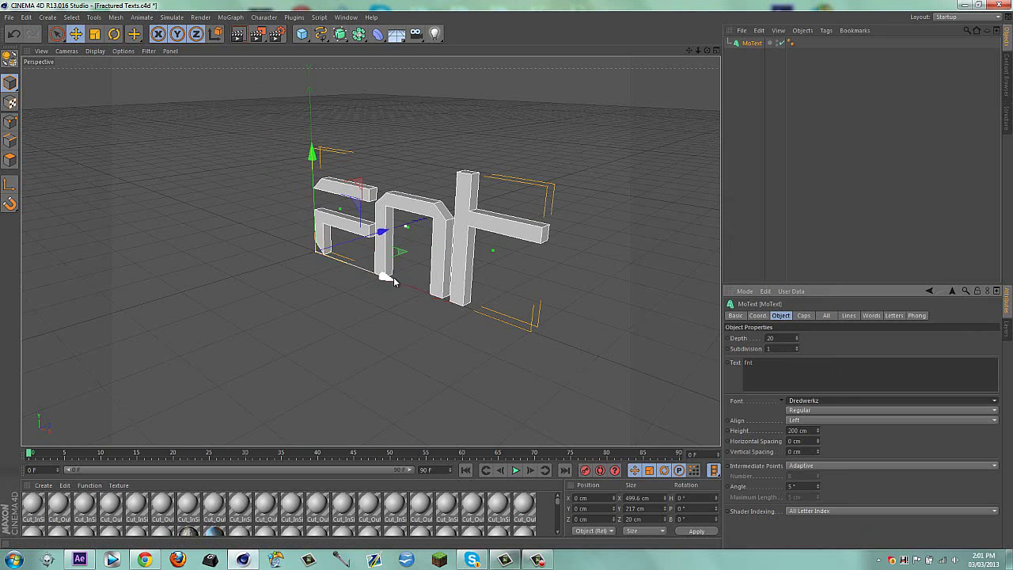
drag(321, 211, 257, 195)
Give the text Fillet Cap on both the start and end caps.
click(803, 315)
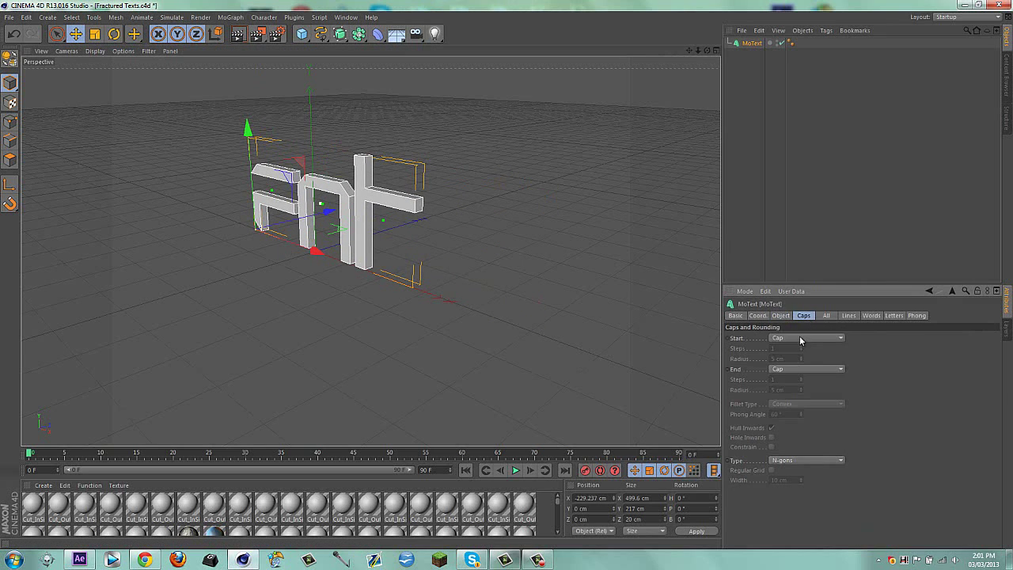
click(799, 338)
click(798, 381)
click(800, 368)
click(803, 405)
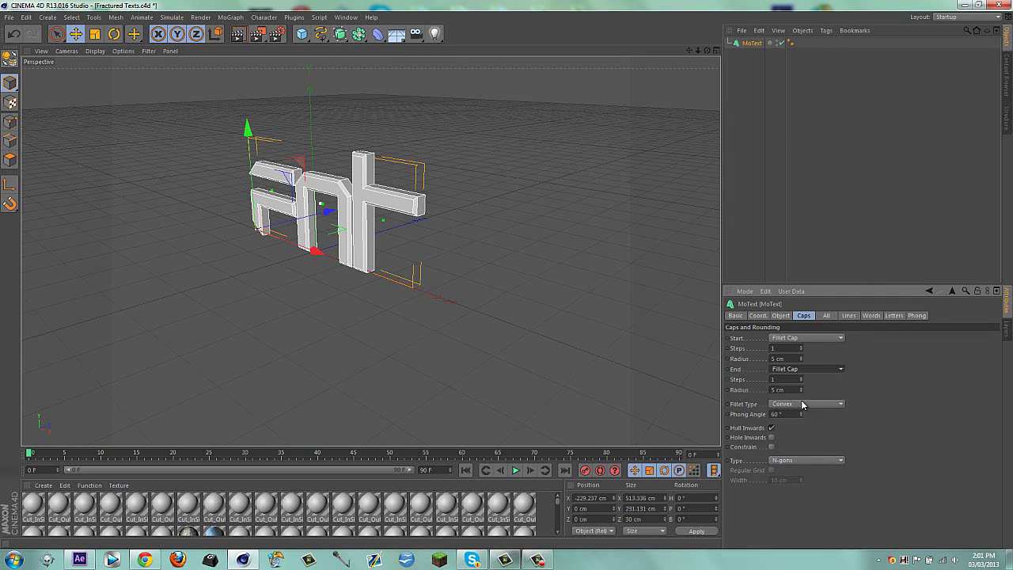
click(780, 315)
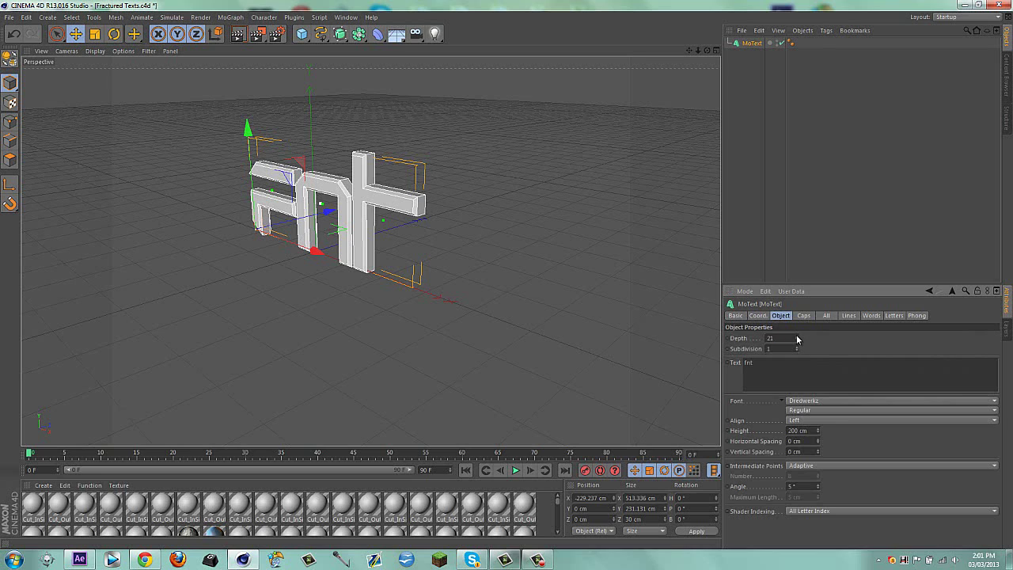
Raise the text depth to 50 to thicken the letters.
drag(797, 337, 792, 338)
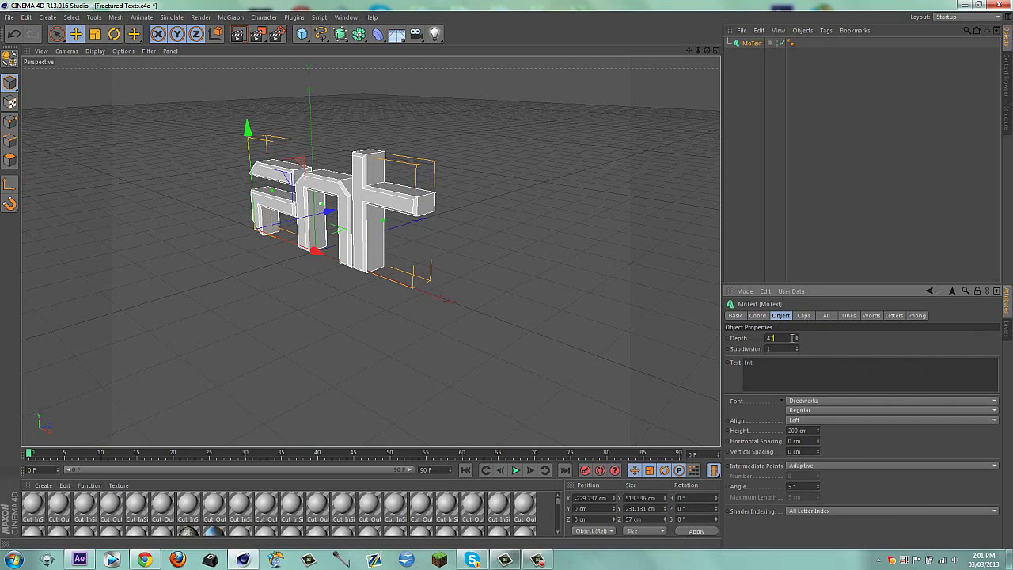
text(50)
key(Return)
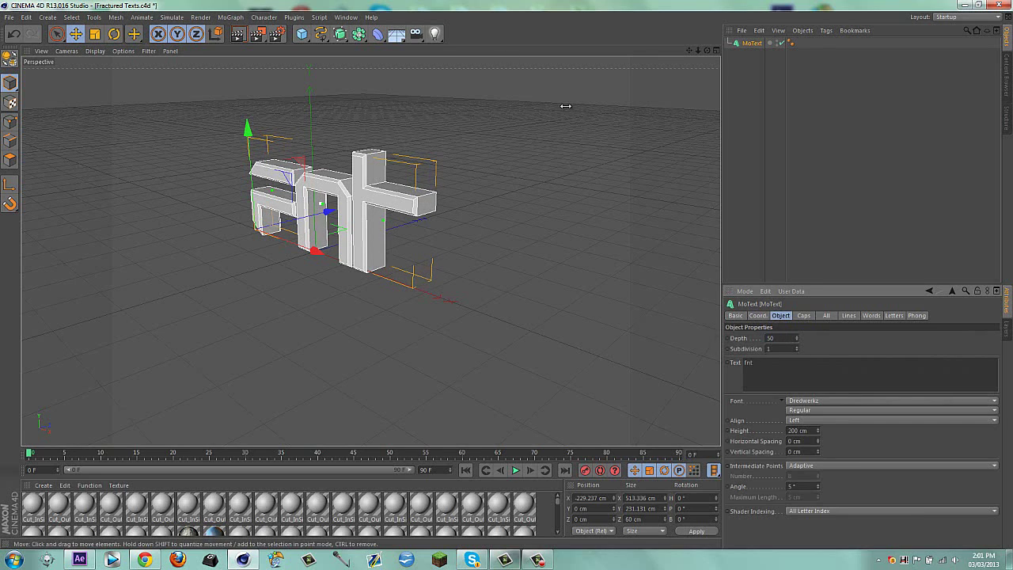
click(293, 17)
mouse_move(313, 46)
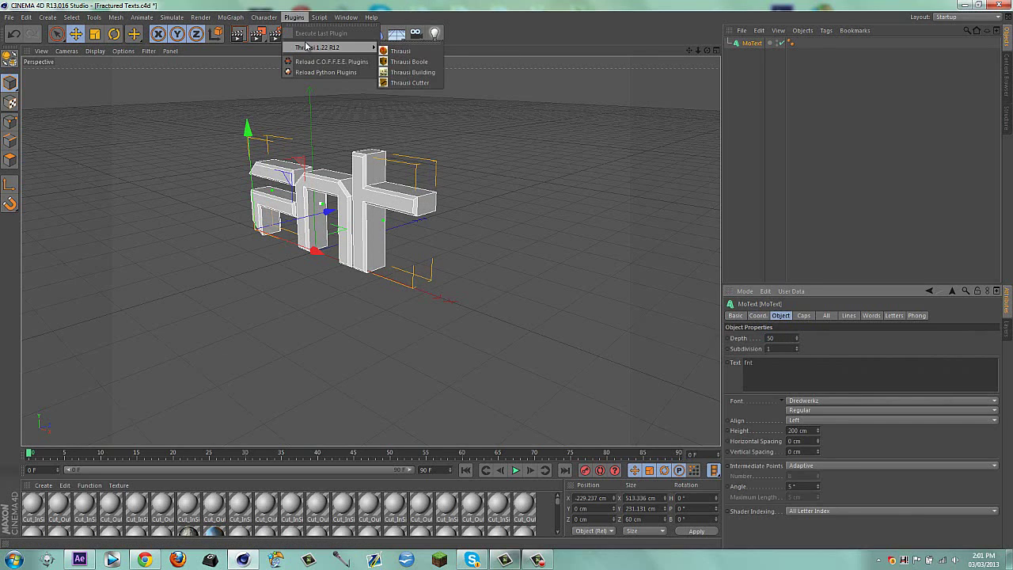
Shatter the fnt text into 40 Thrausi pieces, centre it near X=0, and select all four fracture objects.
click(415, 53)
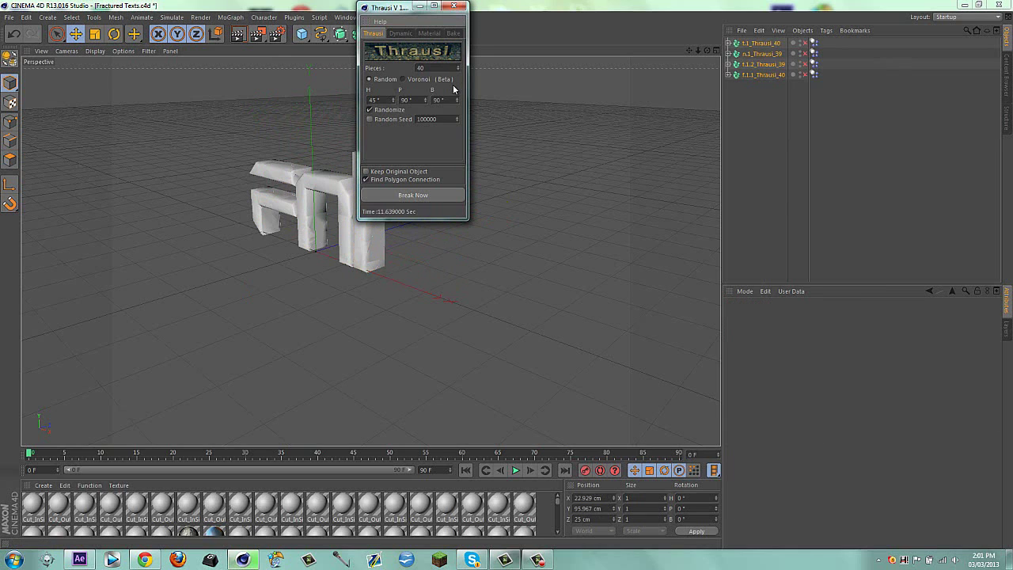
click(452, 8)
drag(402, 226, 395, 225)
drag(774, 162, 781, 56)
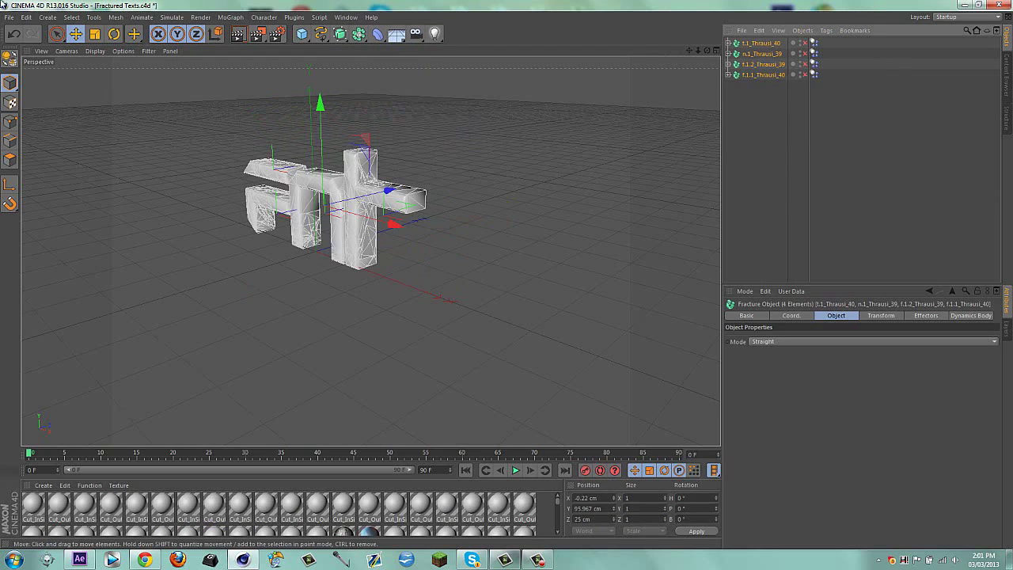
Export the fractured text to the Desktop as Wavefront OBJ 'FNTest' at the default scale.
click(13, 17)
mouse_move(48, 164)
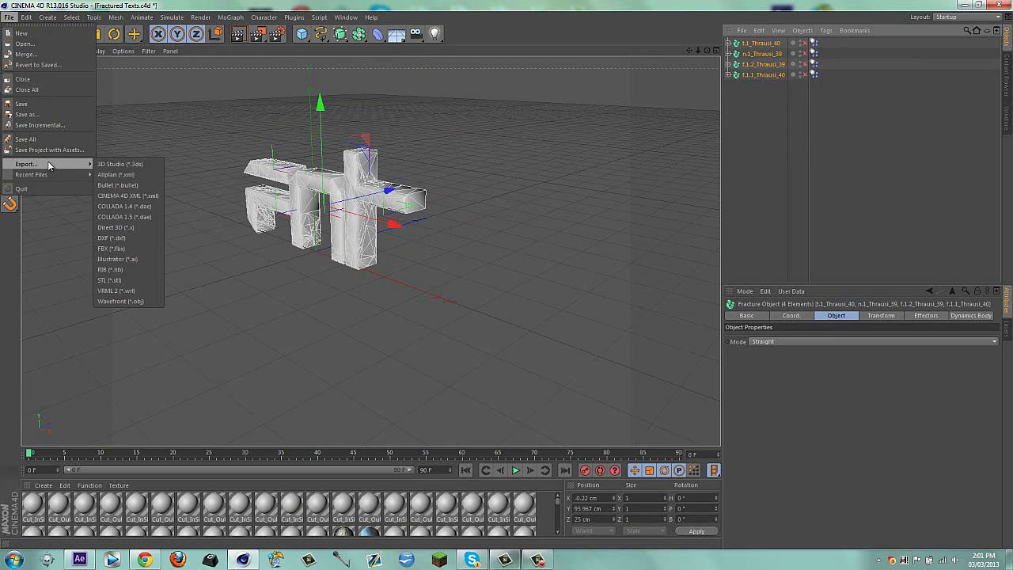
click(155, 300)
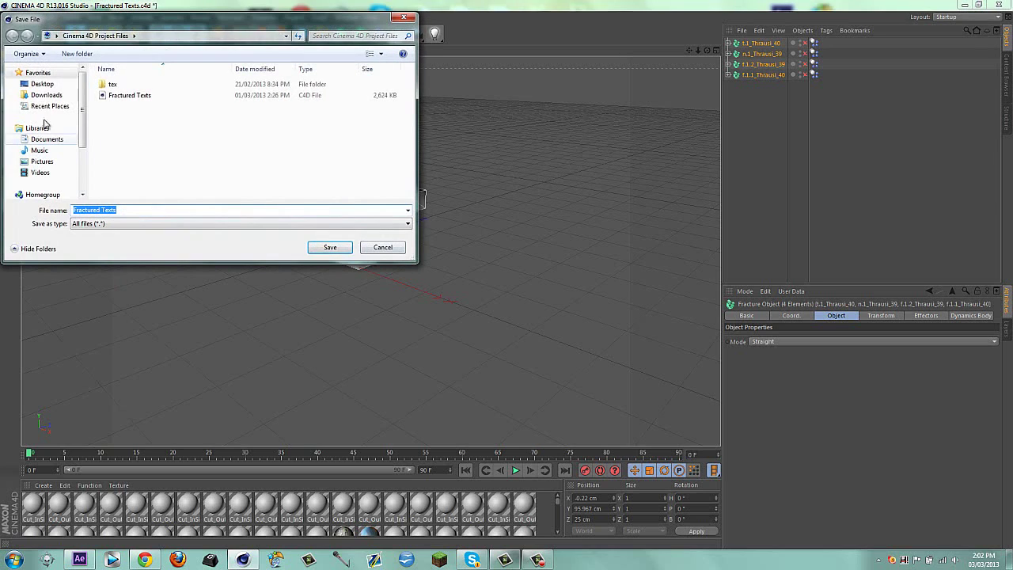
click(44, 85)
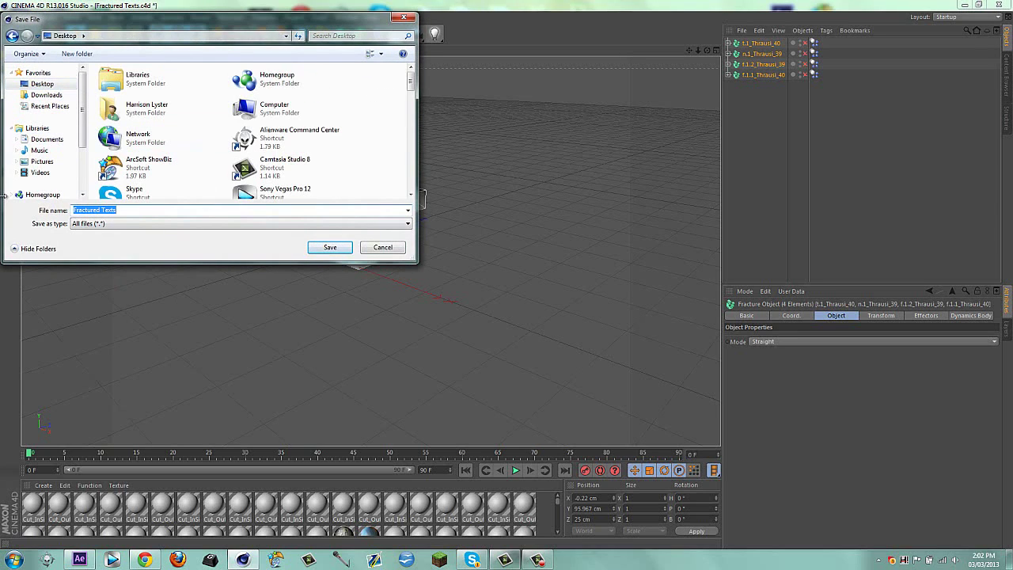
text(FNT)
text(est)
key(Return)
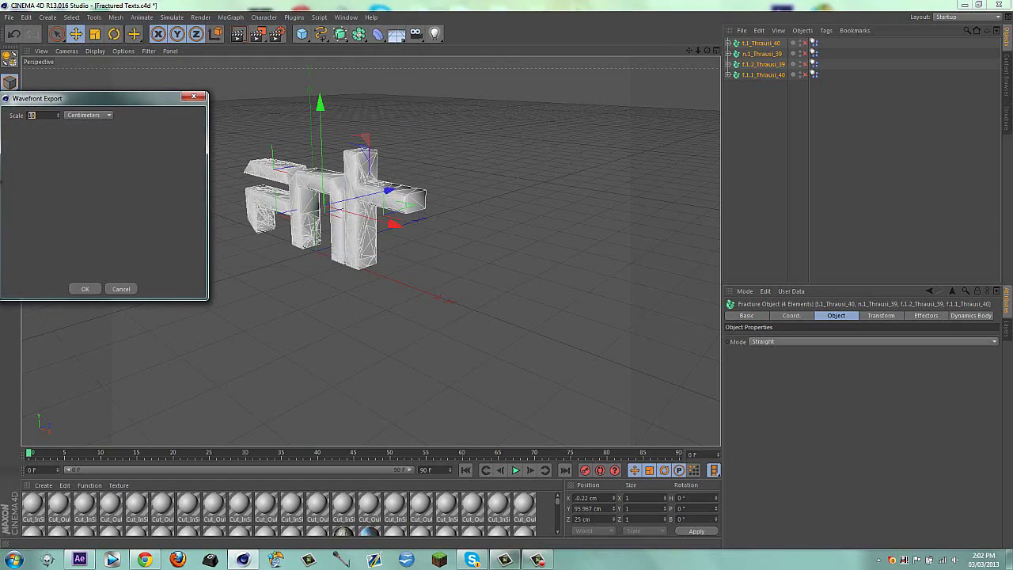
click(85, 289)
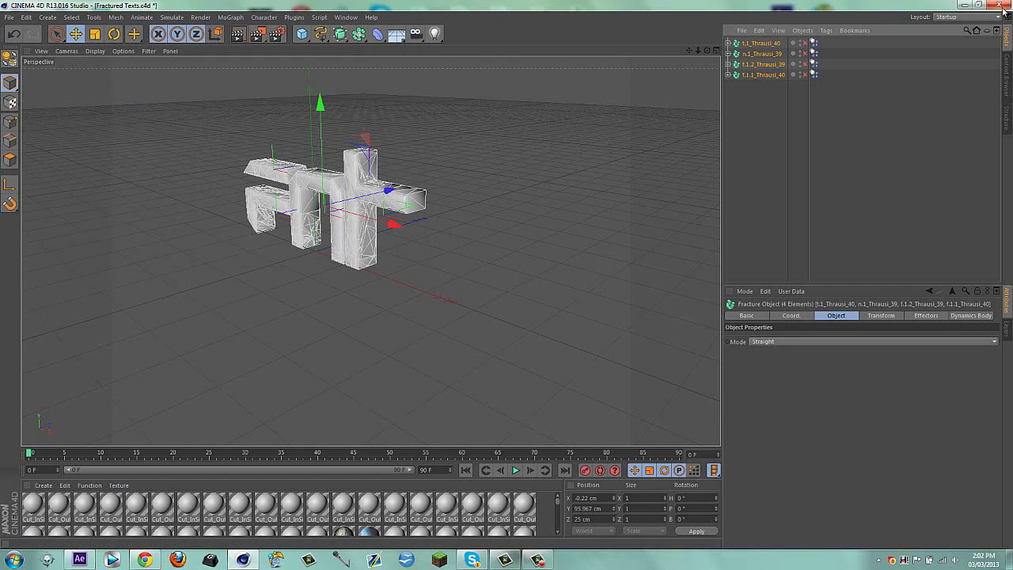
Close Cinema 4D and scrub back through the tracked gameplay clip in After Effects.
click(996, 5)
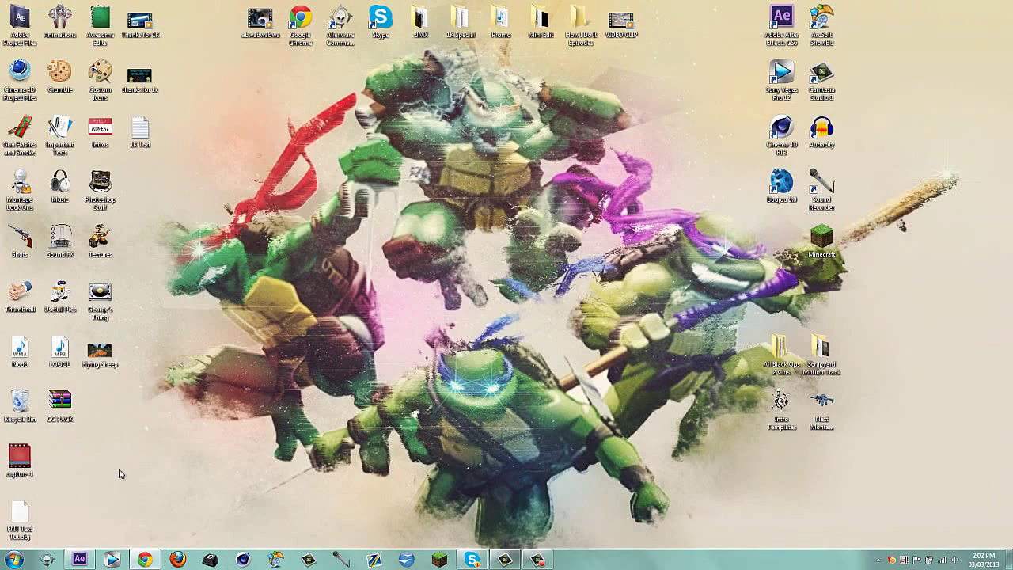
click(80, 561)
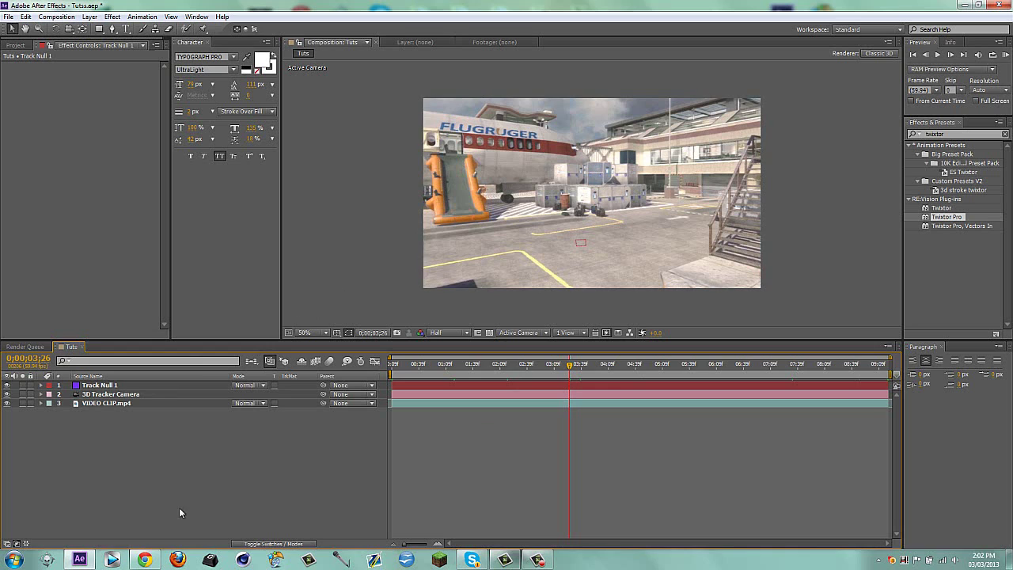
drag(565, 374, 551, 371)
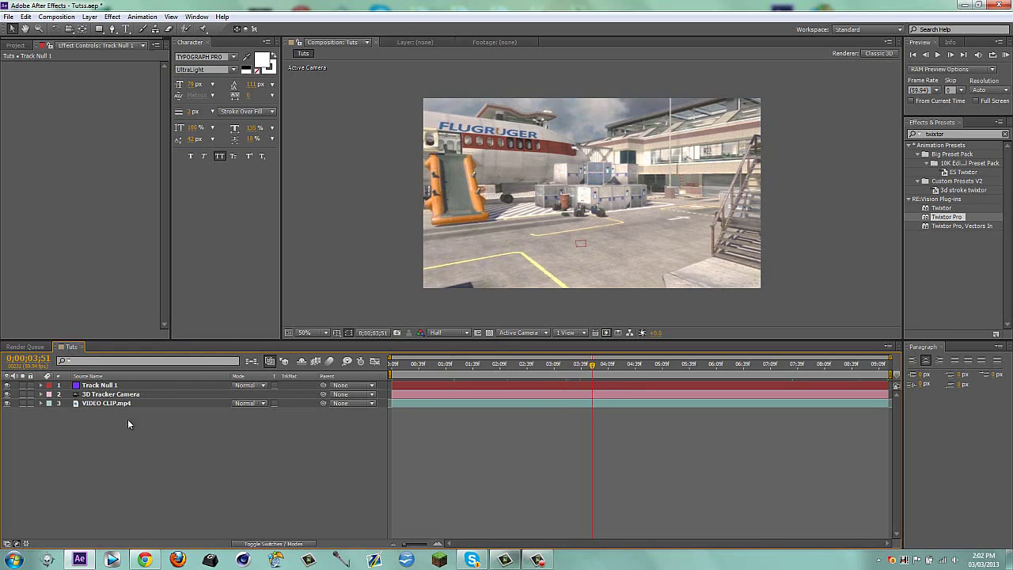
mouse_move(592, 365)
mouse_down()
mouse_move(455, 369)
mouse_move(615, 366)
mouse_up()
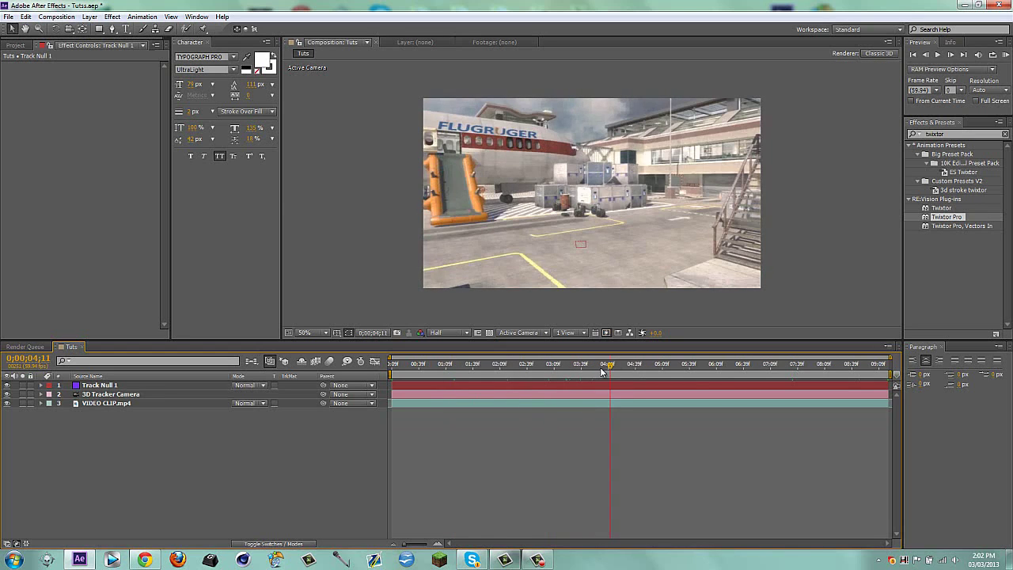
Create a new solid layer named Element at the top of the Tuts composition.
key(ctrl+y)
text(Ele)
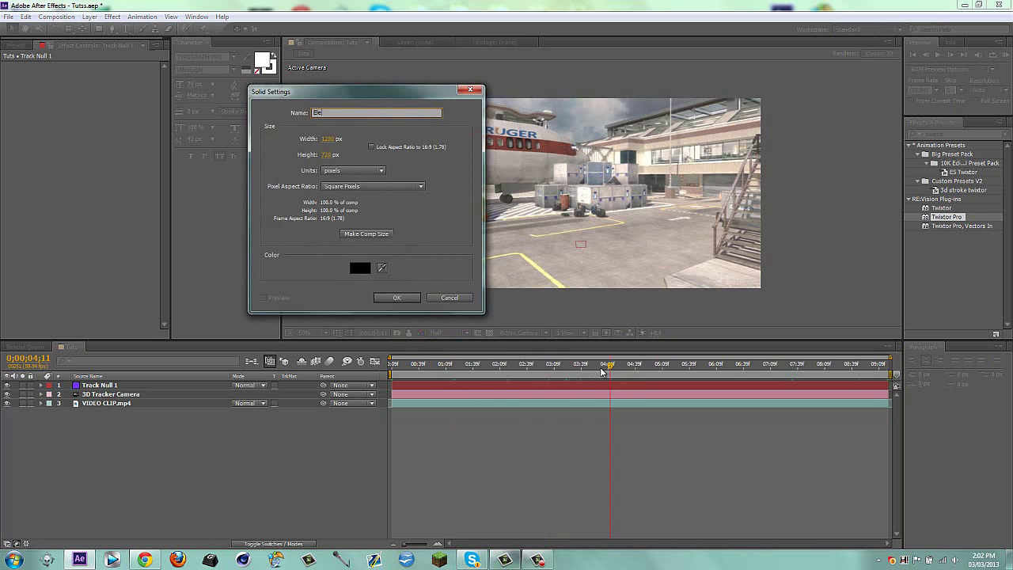
text(ment)
key(Return)
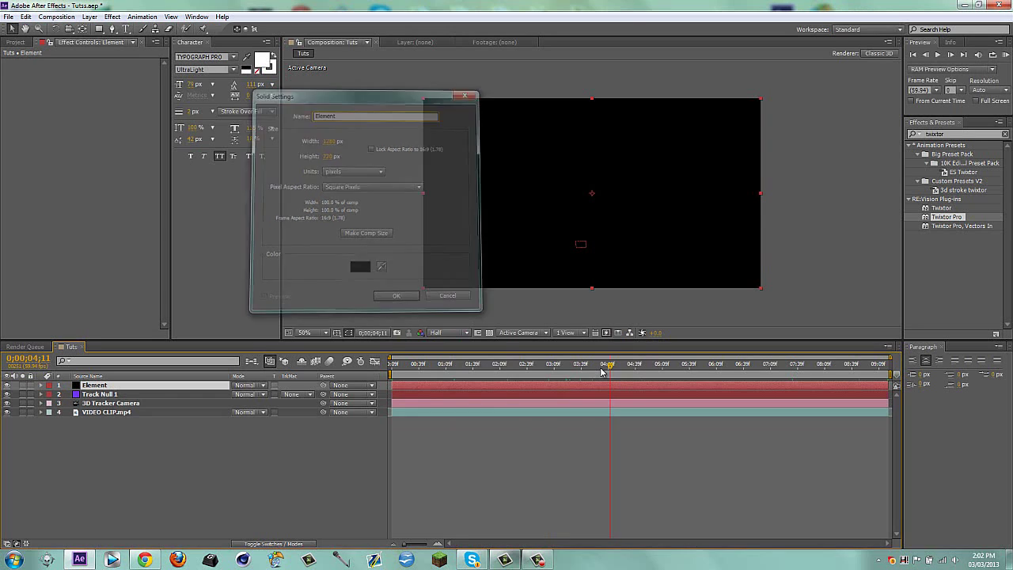
click(112, 17)
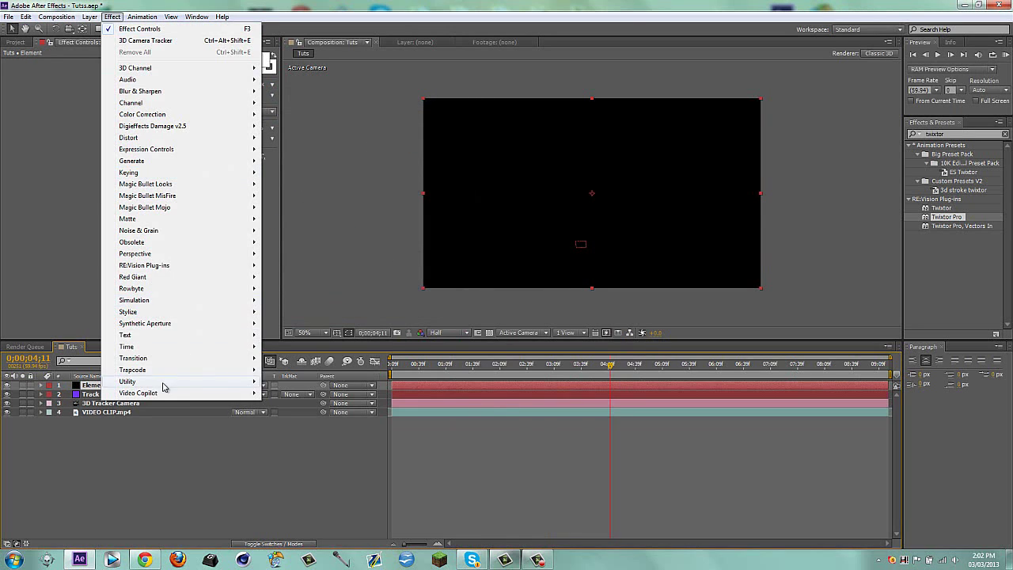
Apply Element 3D to the Element layer and duplicate VIDEO CLIP.mp4 without its 3D Camera Tracker.
mouse_move(158, 393)
click(288, 393)
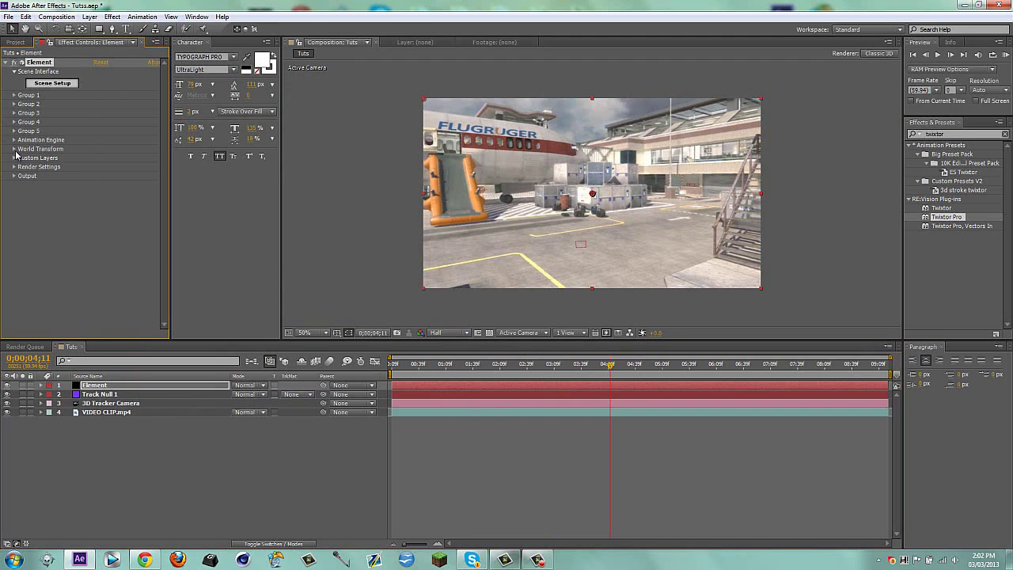
click(624, 376)
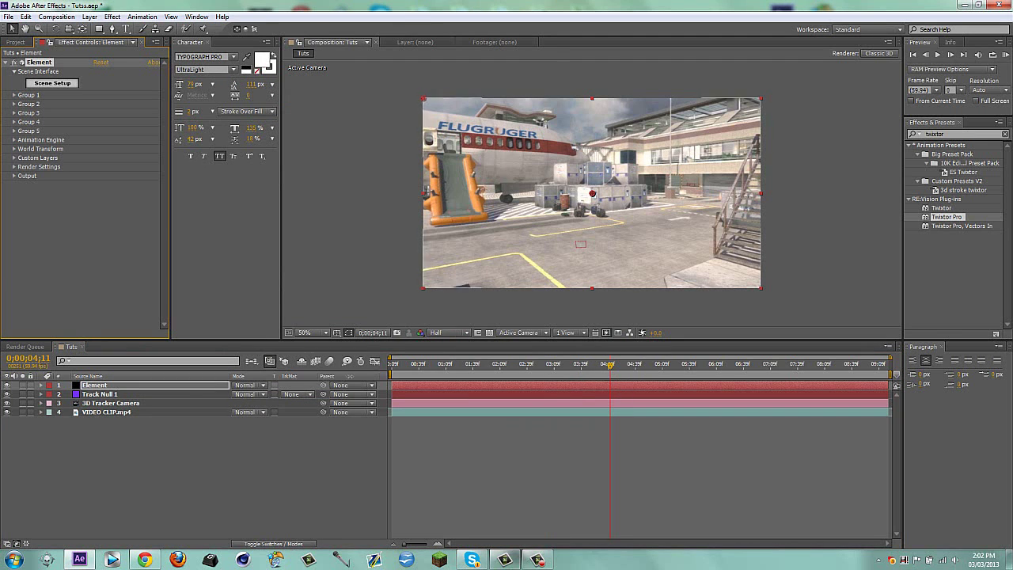
click(121, 413)
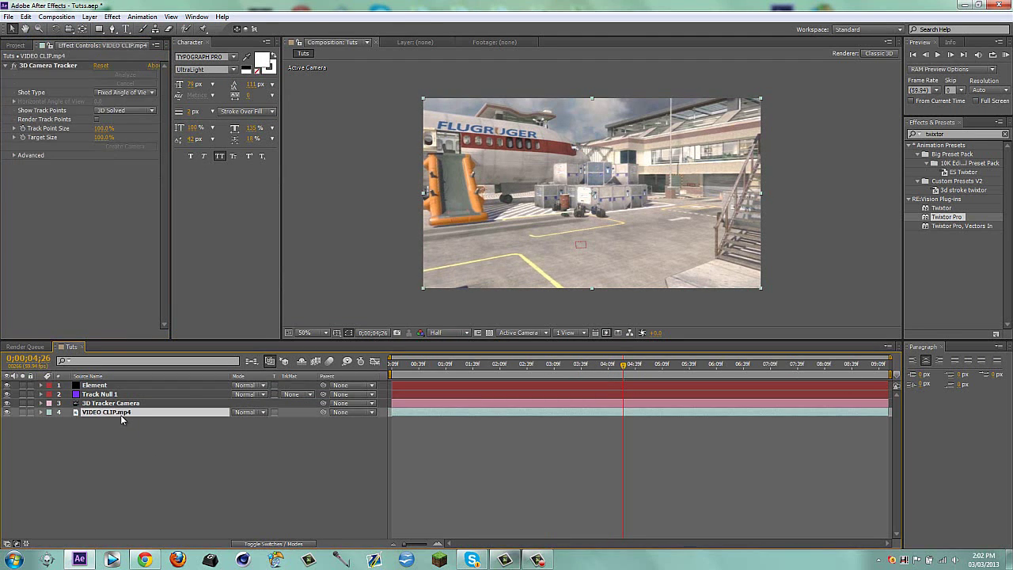
key(ctrl+d)
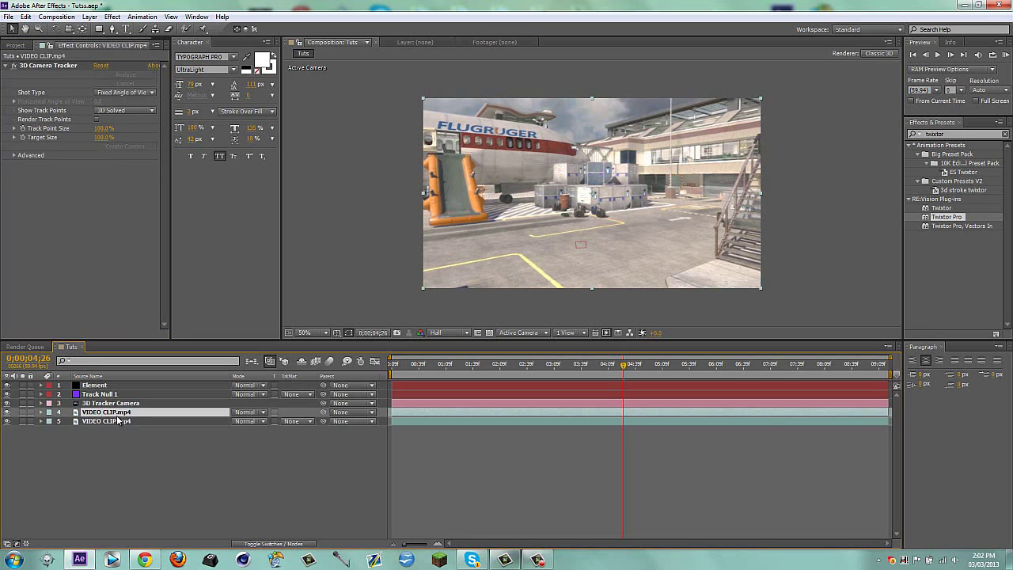
click(53, 68)
key(Delete)
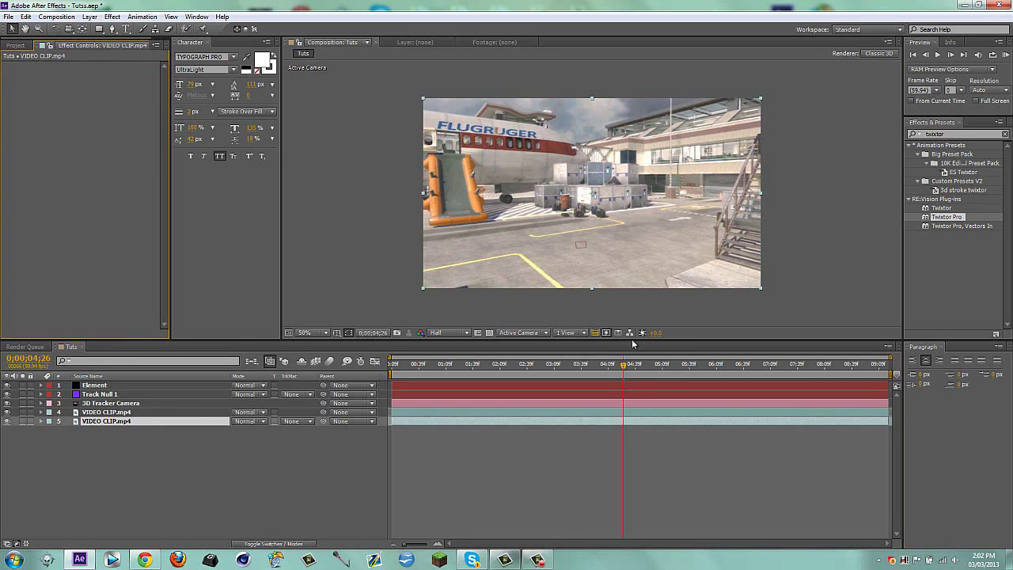
Freeze the duplicate clip on the current frame near 04;26.
right_click(646, 276)
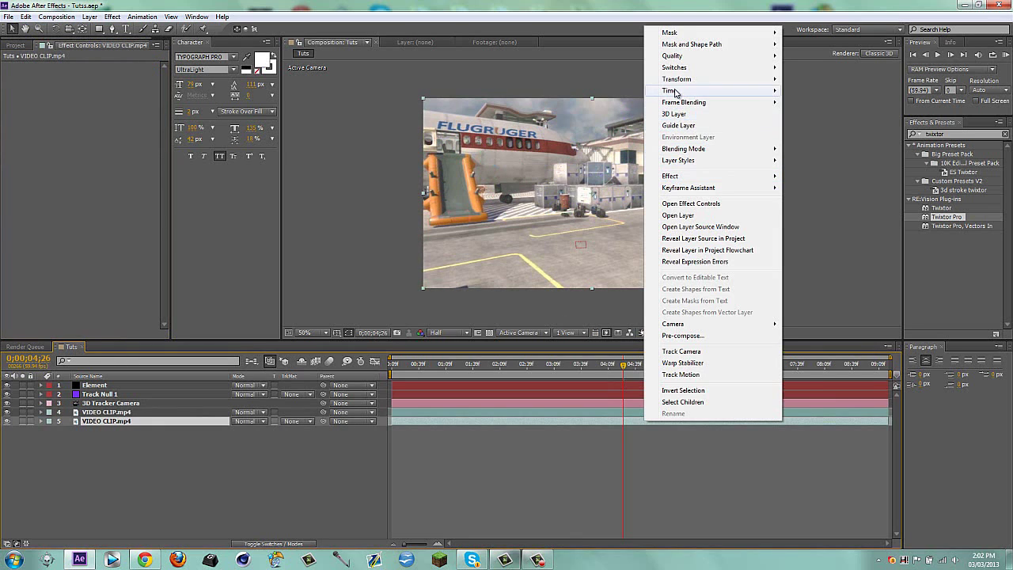
mouse_move(670, 90)
click(860, 127)
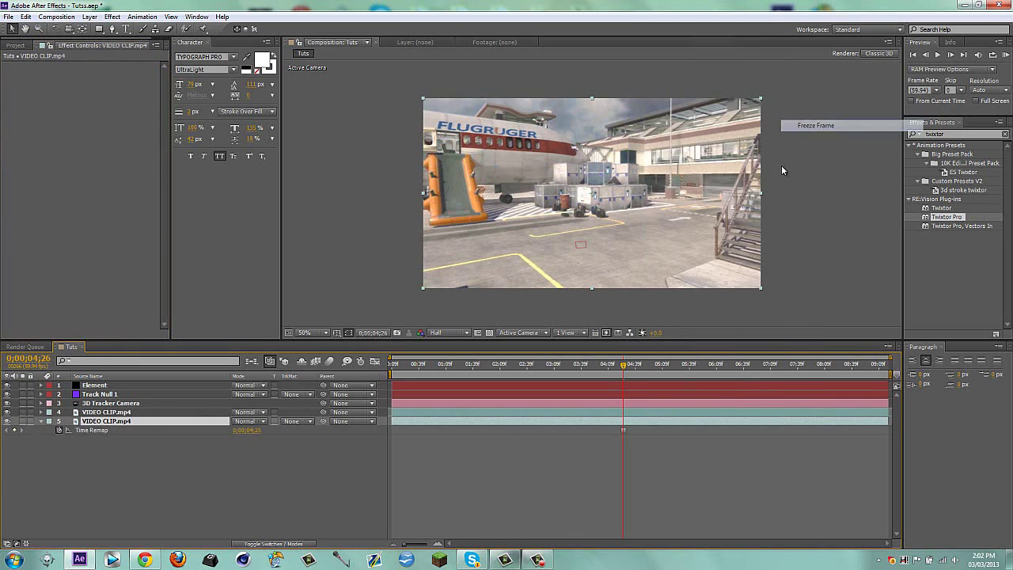
click(39, 422)
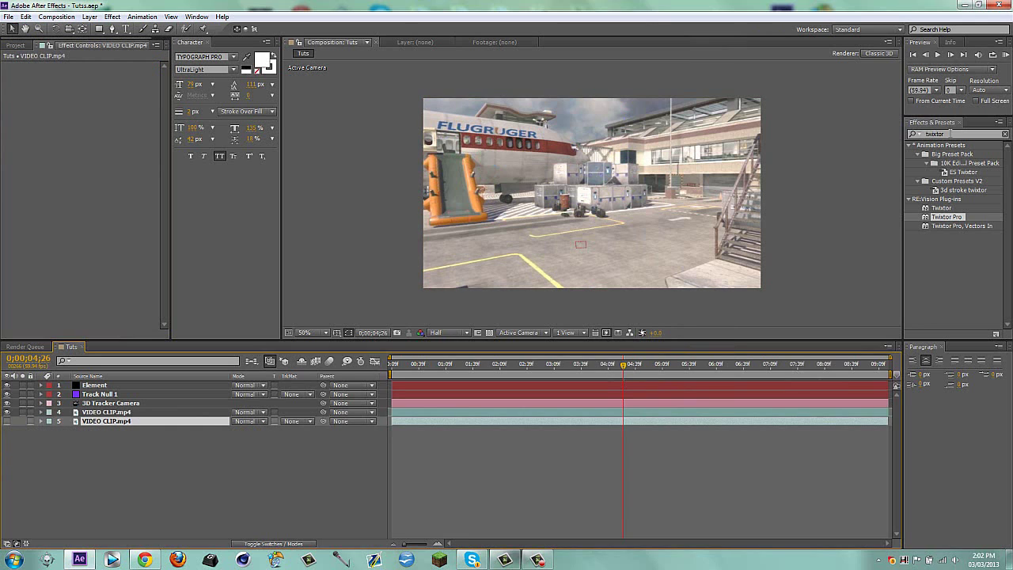
Search the effects for Radial Blur and apply it to the frozen duplicate.
click(966, 134)
text(gauu)
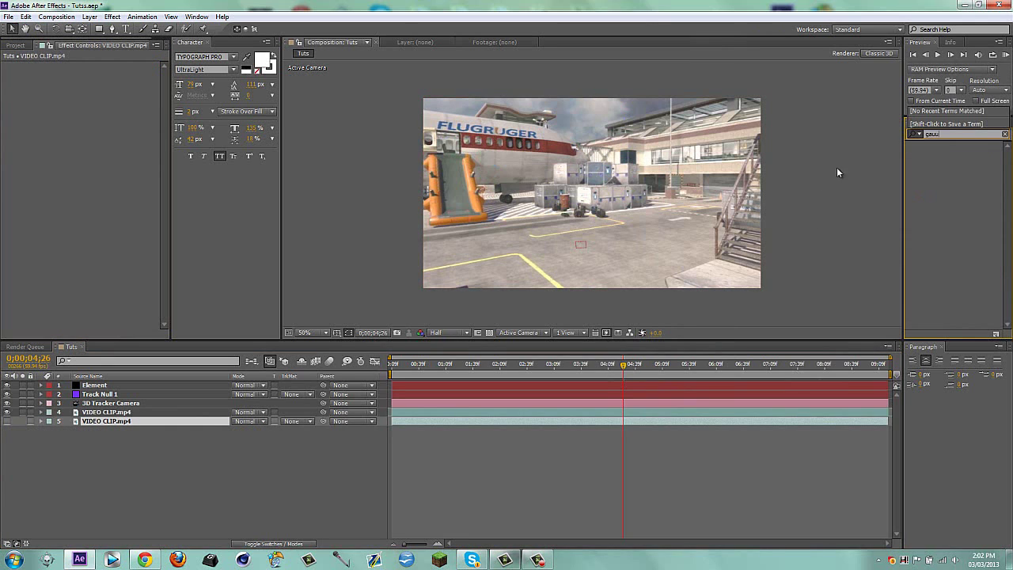
key(BackSpace)
text(s)
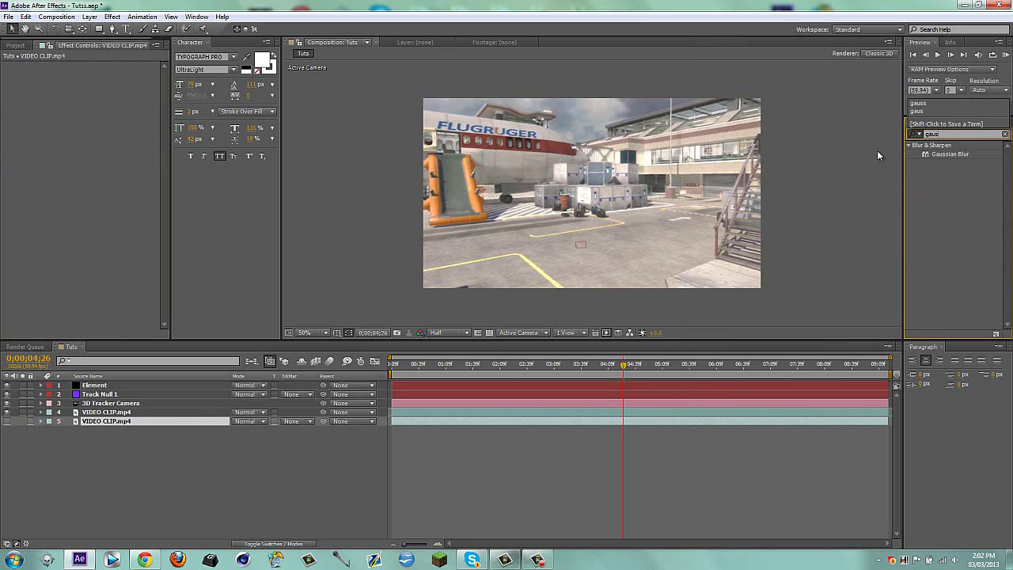
key(BackSpace)
key(BackSpace)
key(BackSpace)
text(rad)
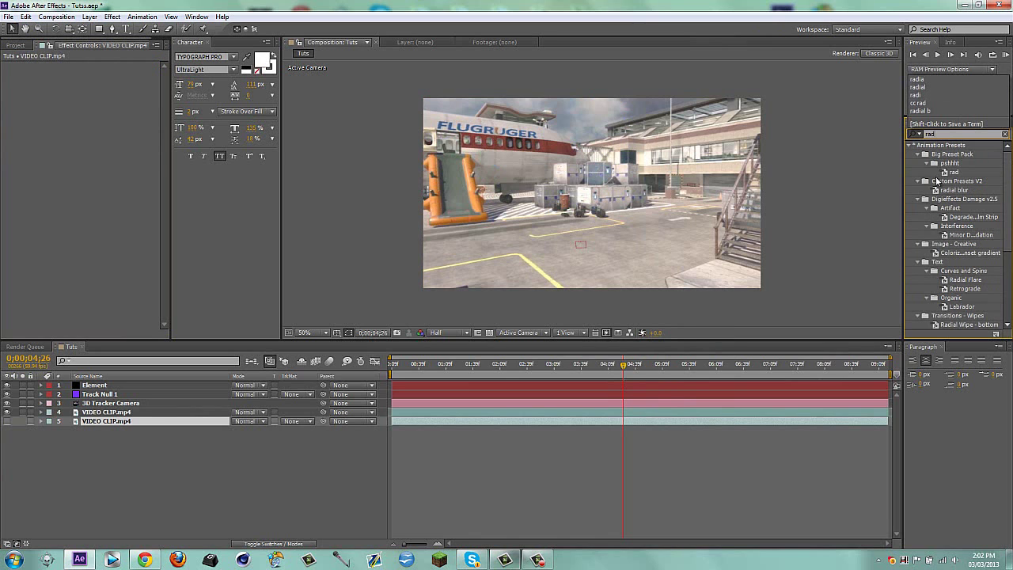
text(i)
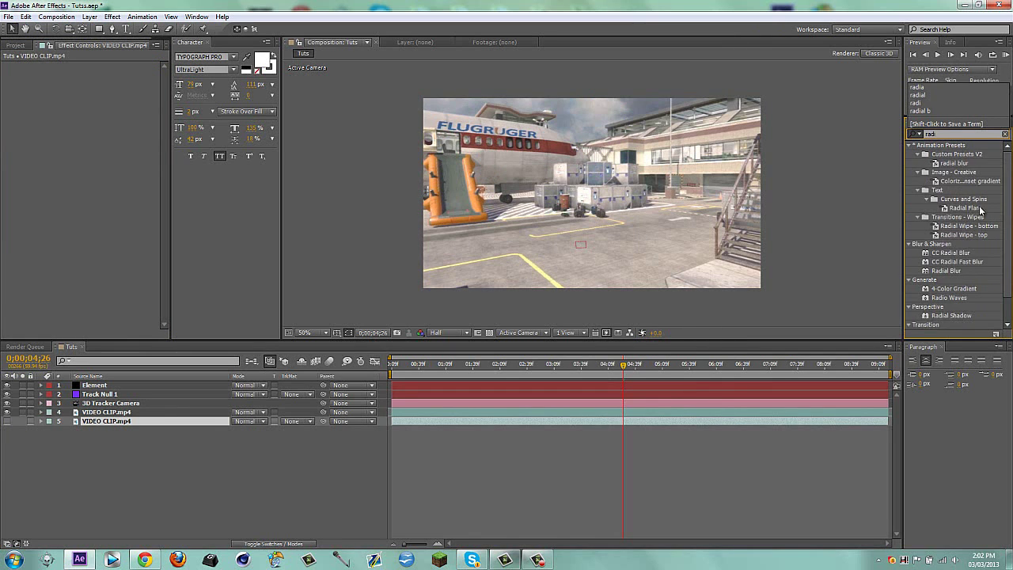
text(a)
drag(947, 252, 634, 421)
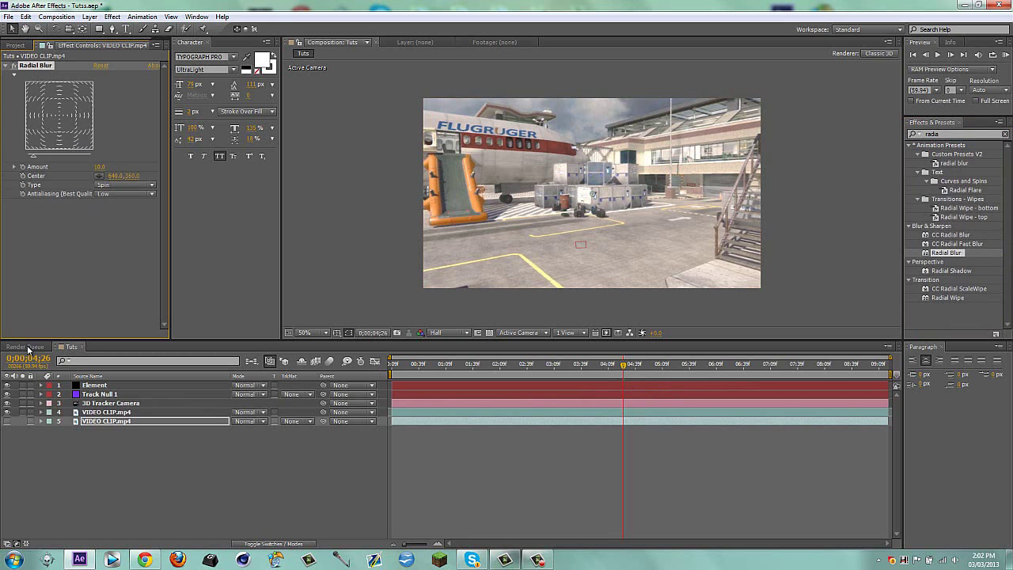
Set the Radial Blur amount to 0, leaving the frozen duplicate hidden.
click(24, 422)
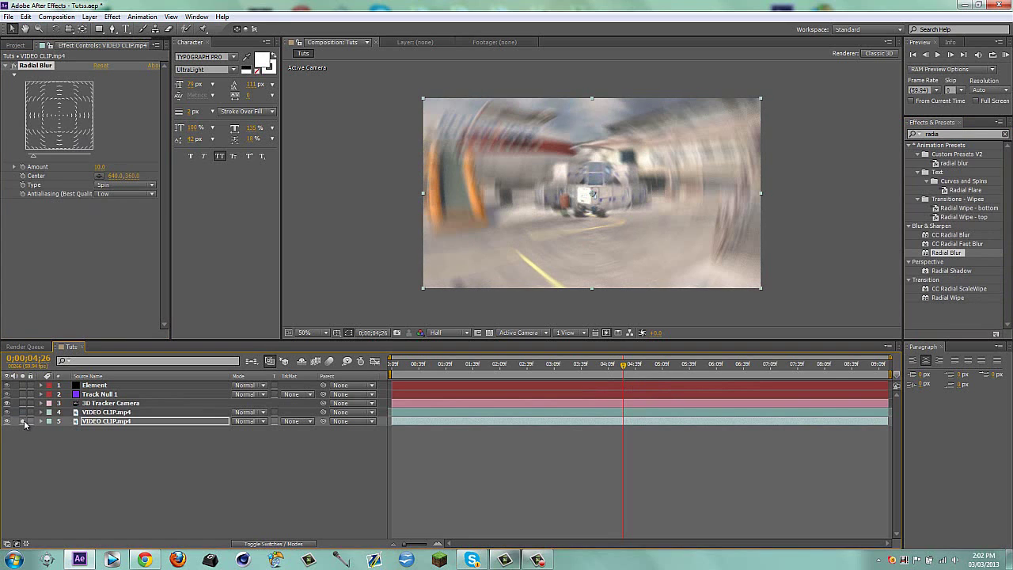
click(24, 422)
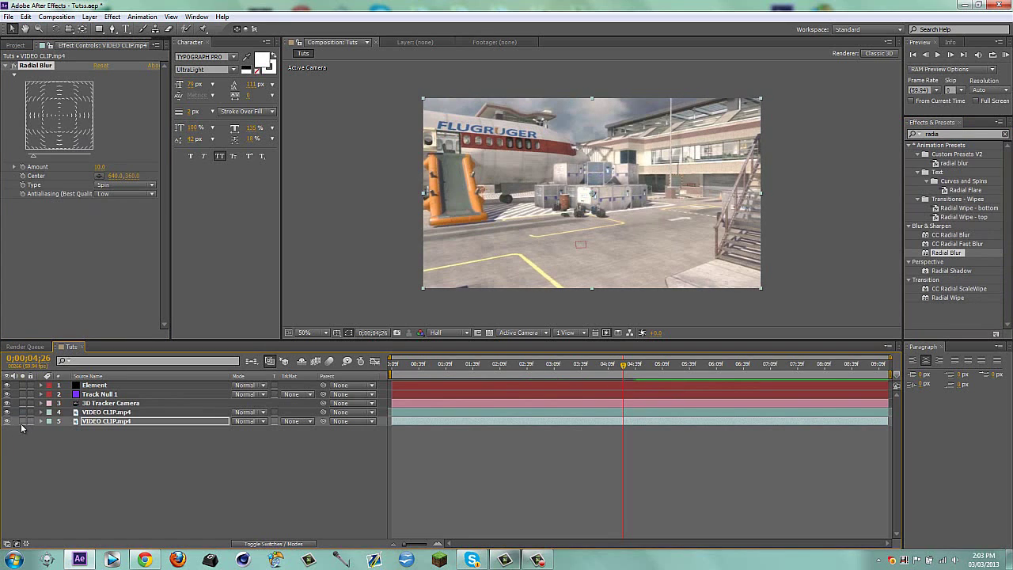
click(101, 167)
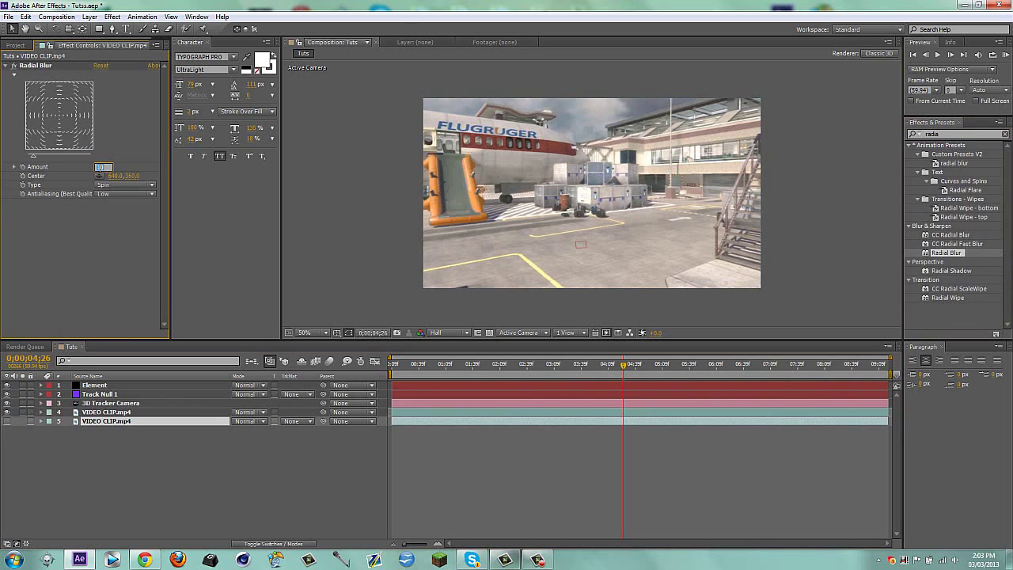
text(0)
key(Return)
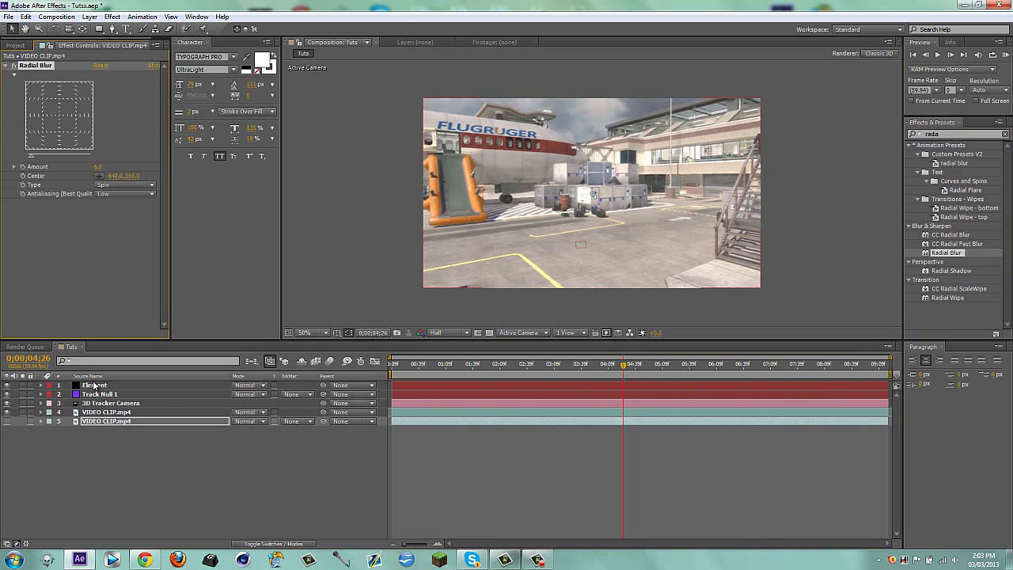
Set Element's Custom Texture Map Layer 1 to the frozen VIDEO CLIP.mp4 duplicate.
click(94, 385)
click(13, 157)
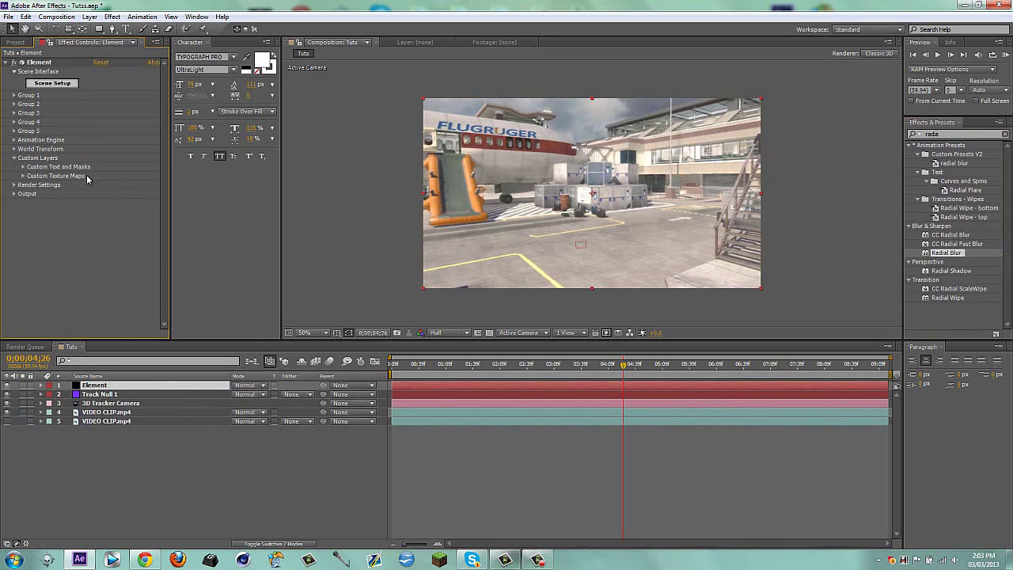
click(23, 176)
click(130, 184)
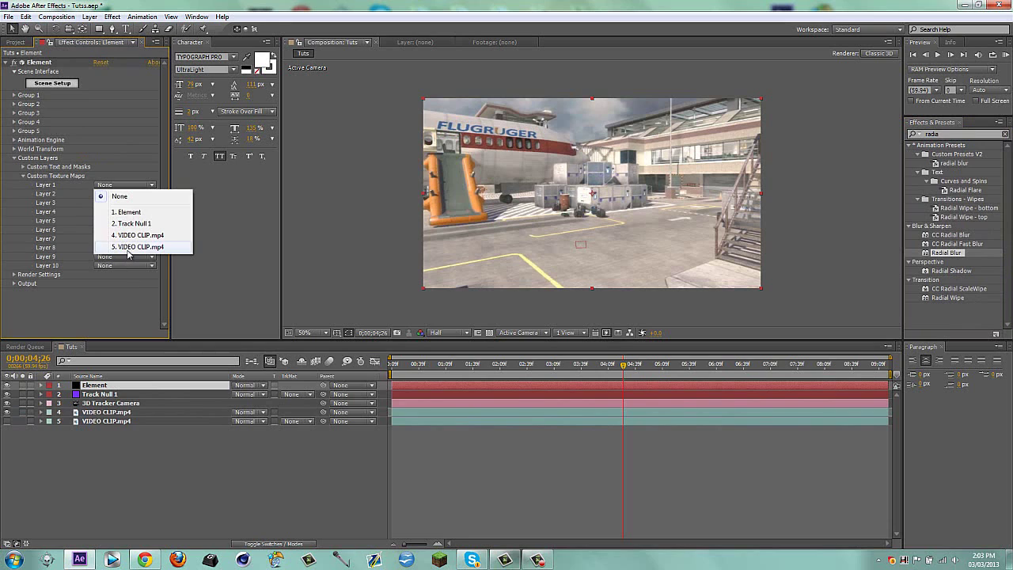
click(129, 247)
Rename the frozen duplicate layer to frozne and reselect the Element layer.
click(113, 422)
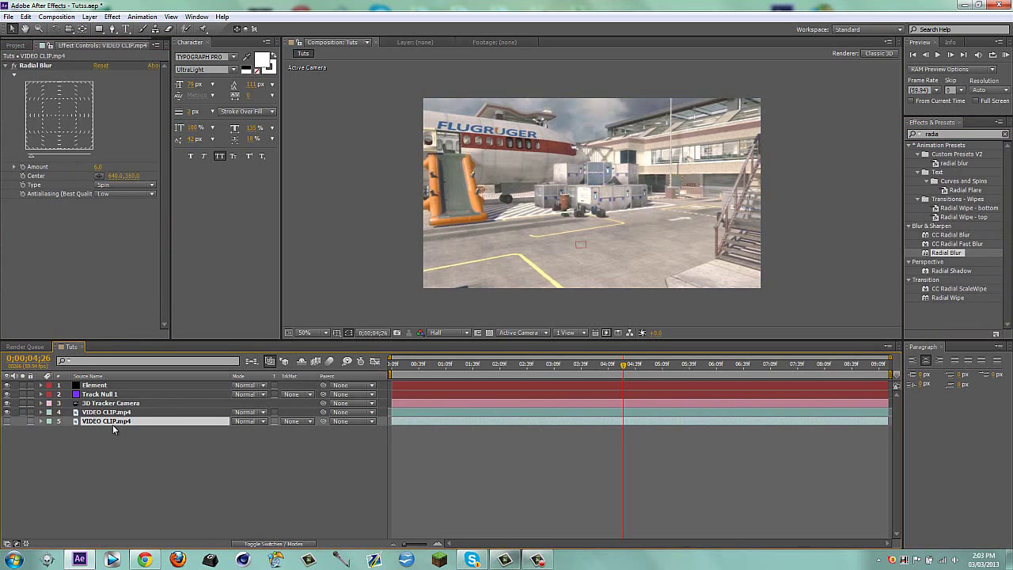
key(Return)
text(frozne)
key(Return)
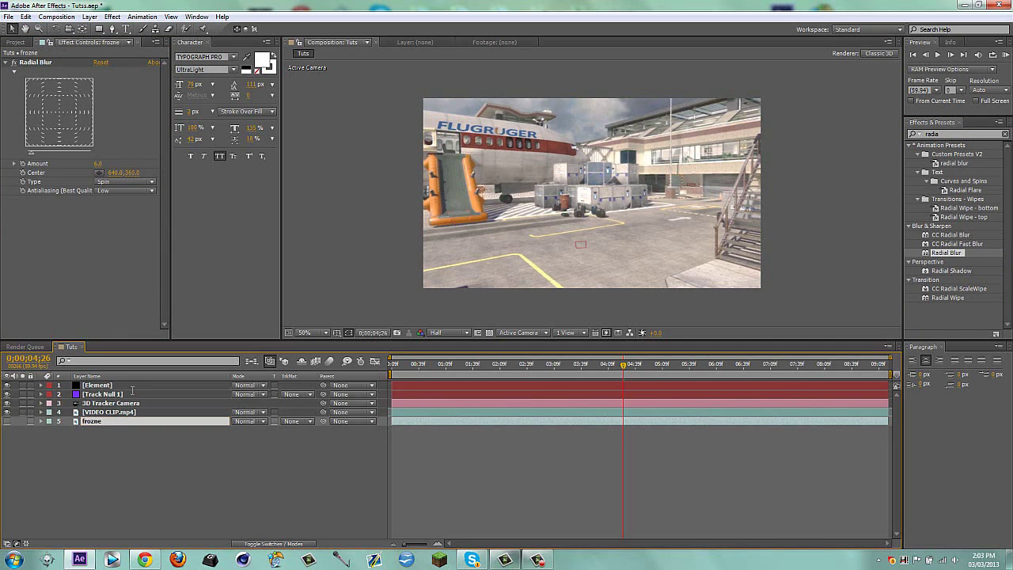
click(99, 384)
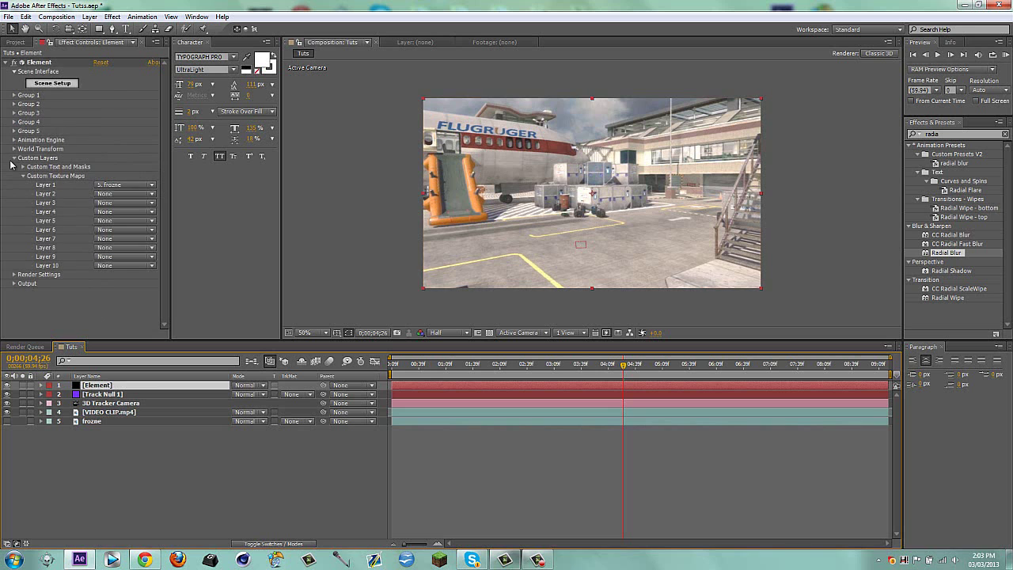
In Element's Scene Setup, set the environment texture to Custom Layer 1.
click(44, 84)
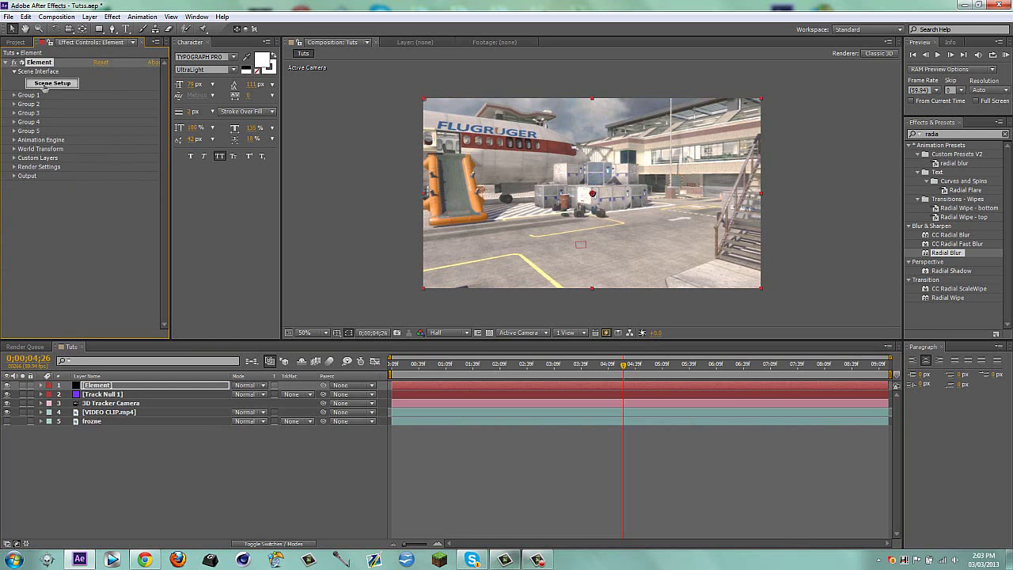
click(341, 39)
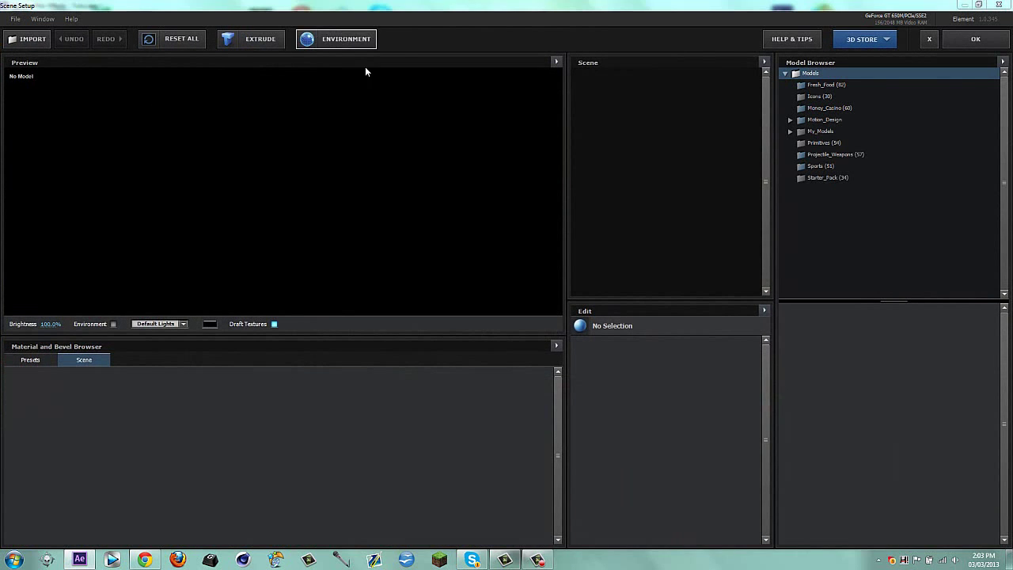
click(522, 234)
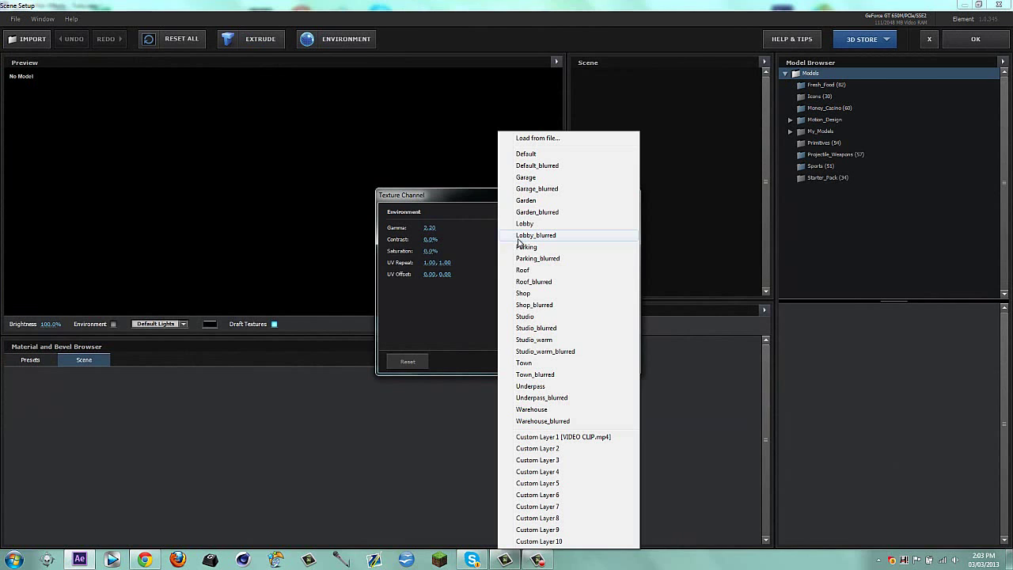
click(552, 437)
click(596, 362)
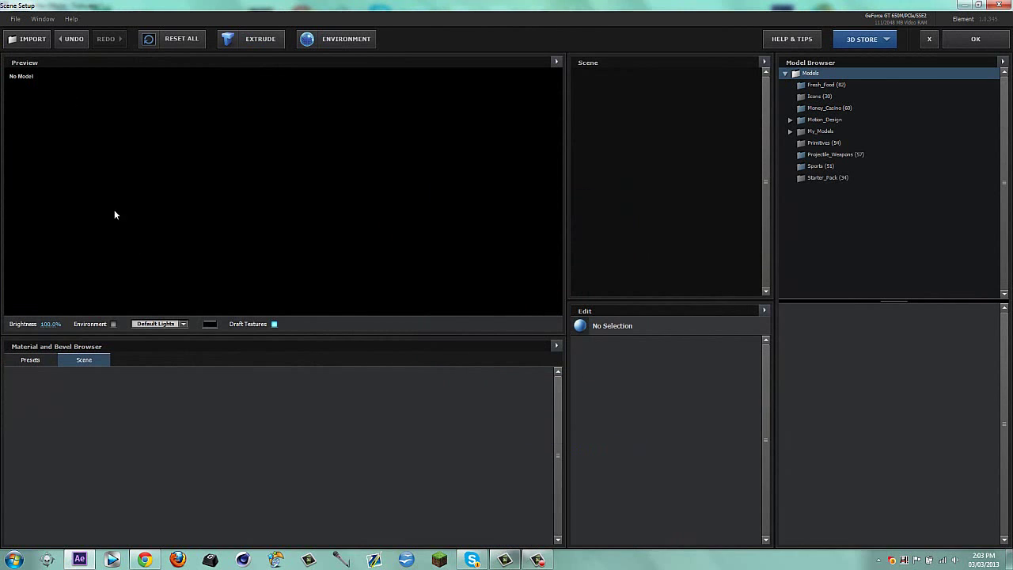
Import the FNT Text Tut.obj model, keeping its name unchanged.
click(29, 40)
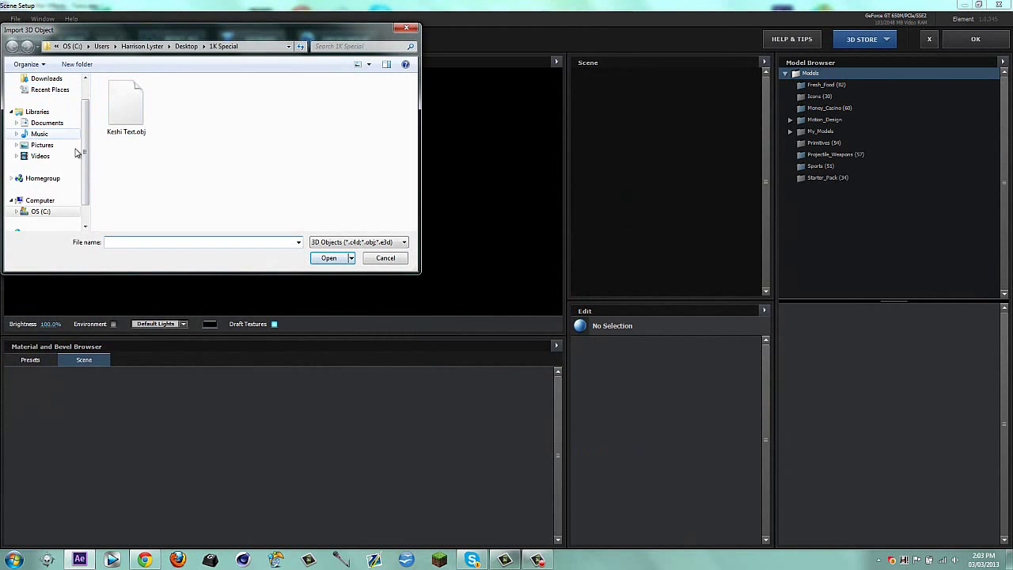
scroll(85, 146, up, 2)
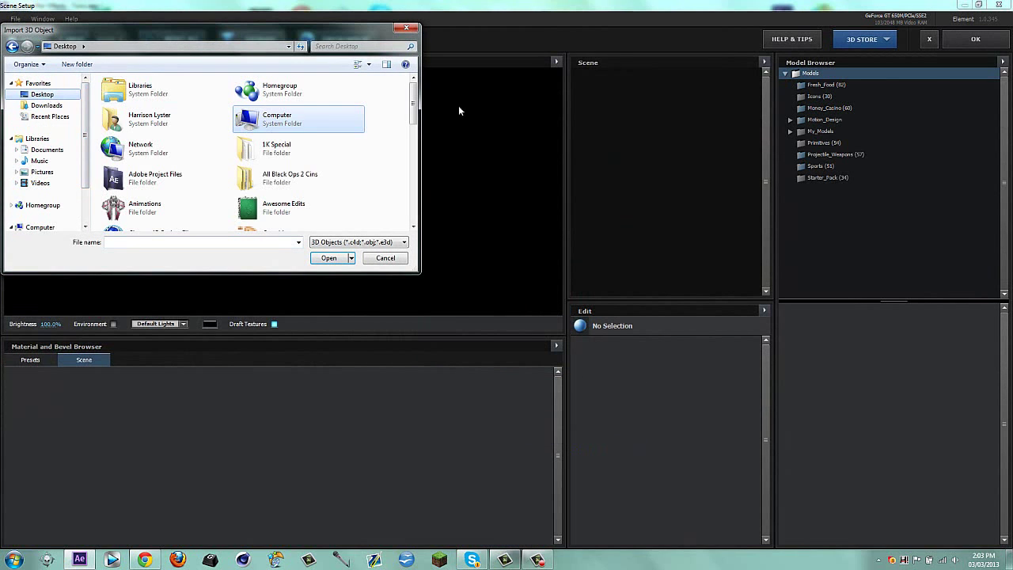
drag(413, 99, 419, 223)
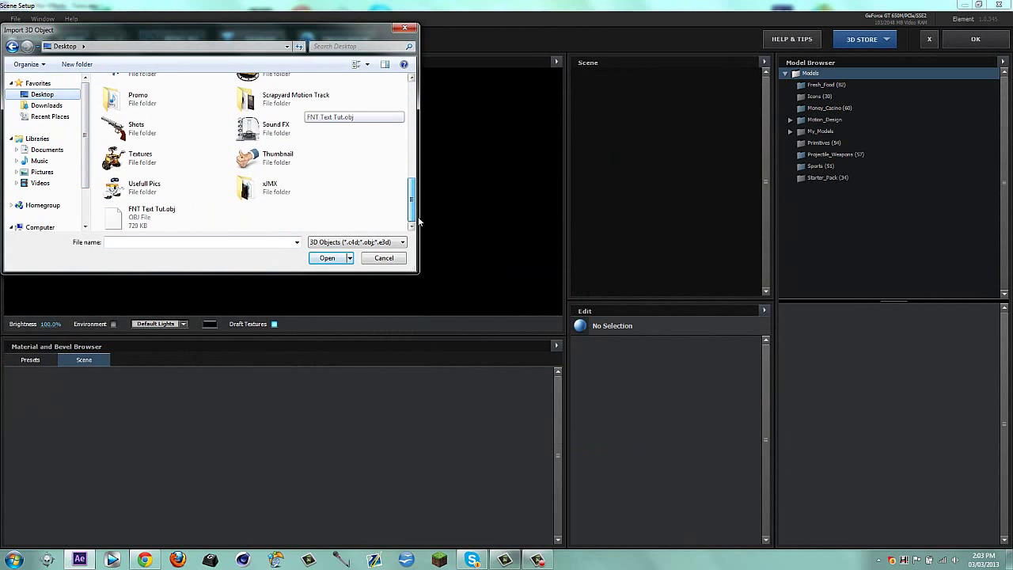
double_click(159, 226)
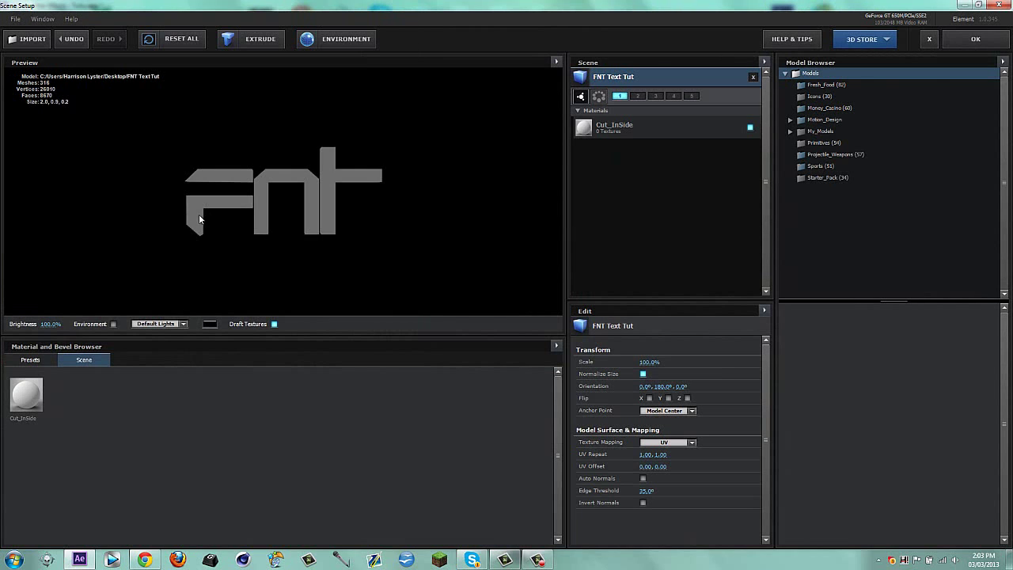
drag(277, 160, 301, 168)
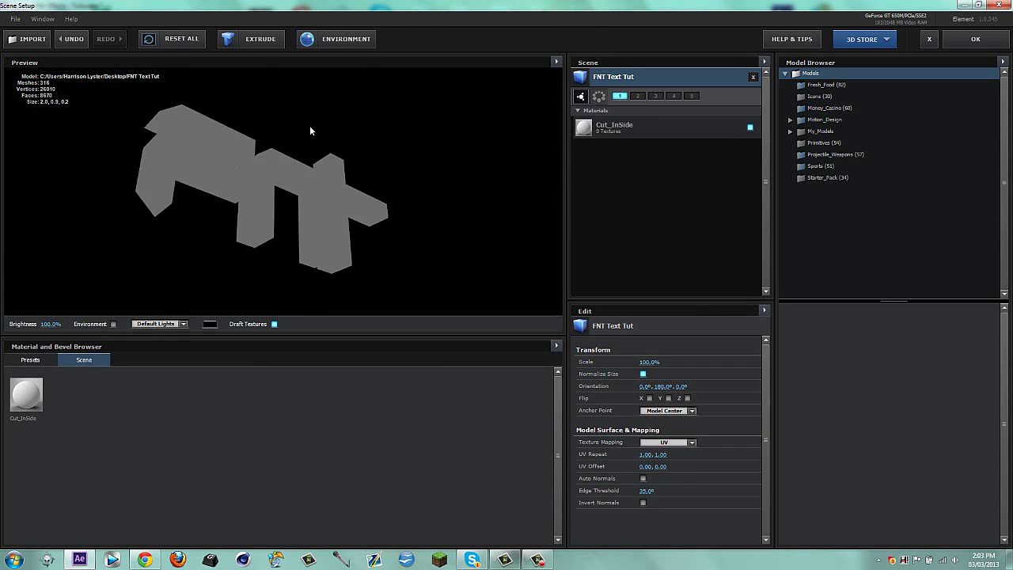
double_click(582, 79)
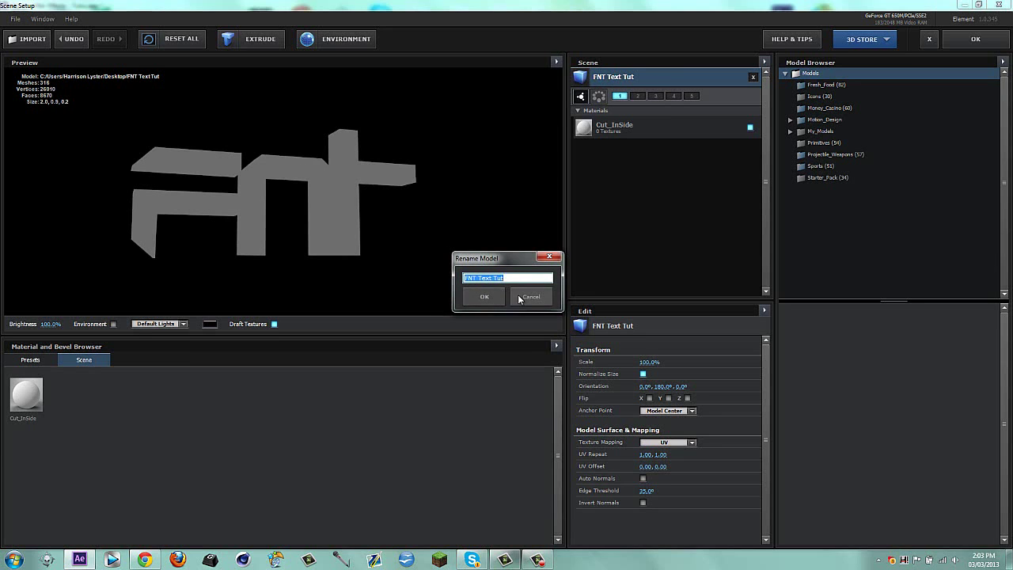
click(532, 297)
Enable Auto Normals so the FNT model shades smoothly, then inspect it side-on.
click(644, 479)
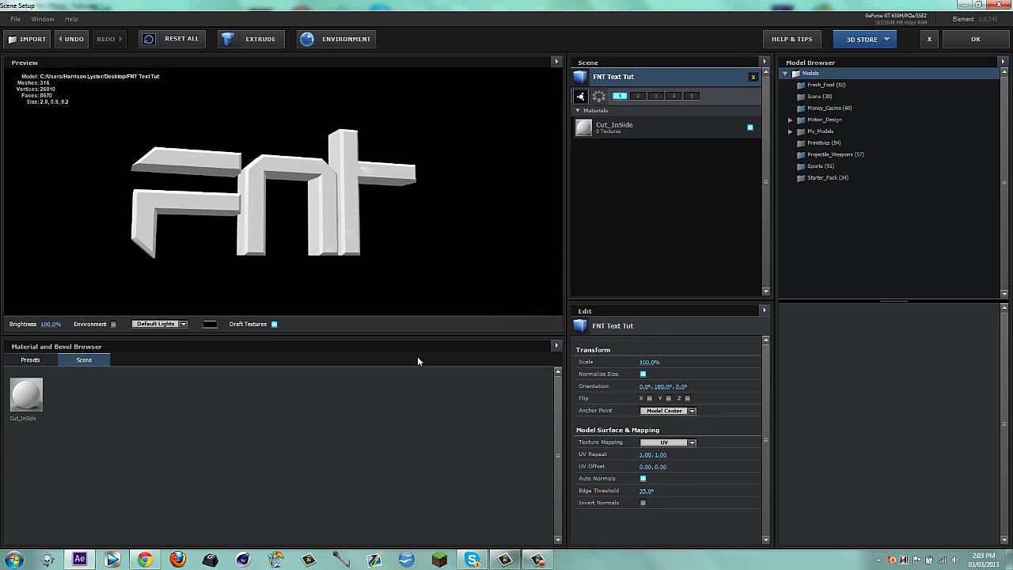
mouse_move(349, 238)
mouse_down()
mouse_move(301, 212)
mouse_move(332, 153)
mouse_move(330, 231)
mouse_up()
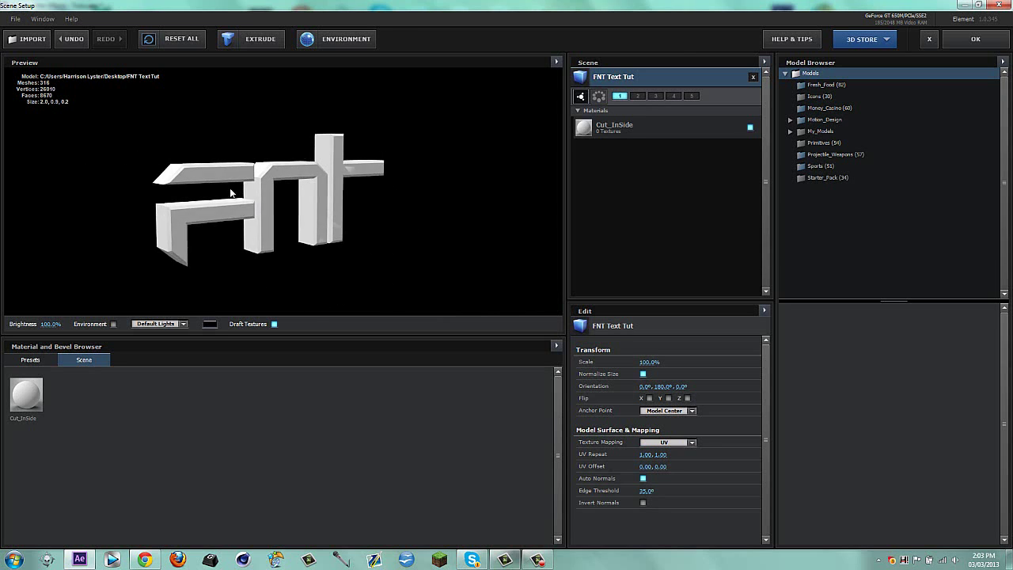
scroll(380, 228, up, 2)
scroll(393, 223, up, 2)
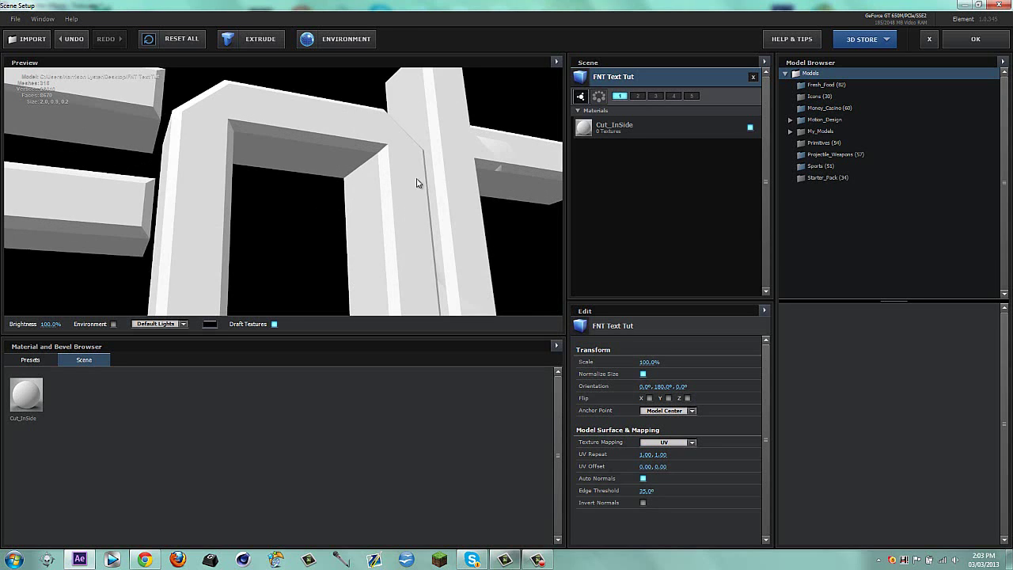
scroll(459, 186, up, 2)
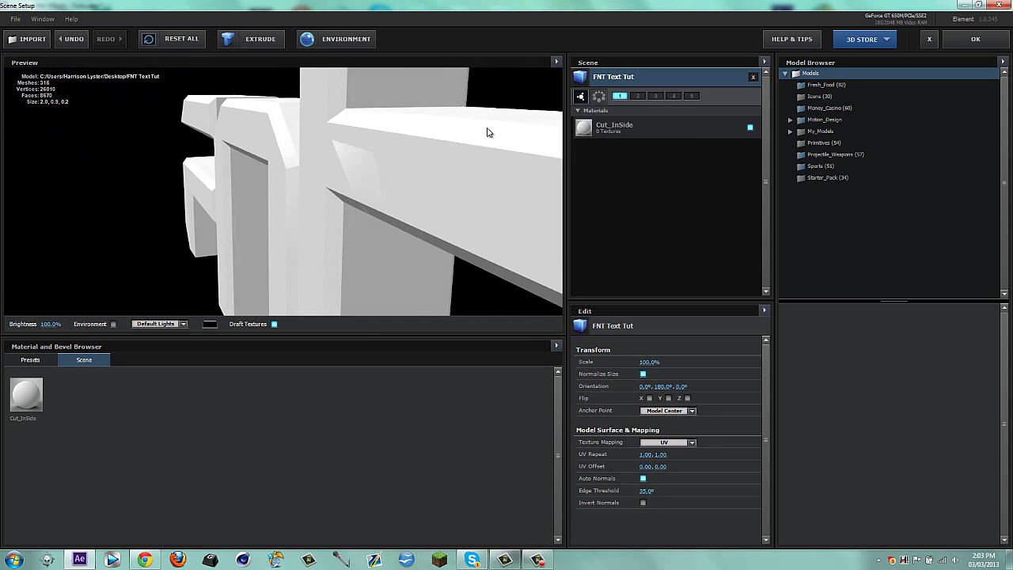
scroll(328, 188, down, 5)
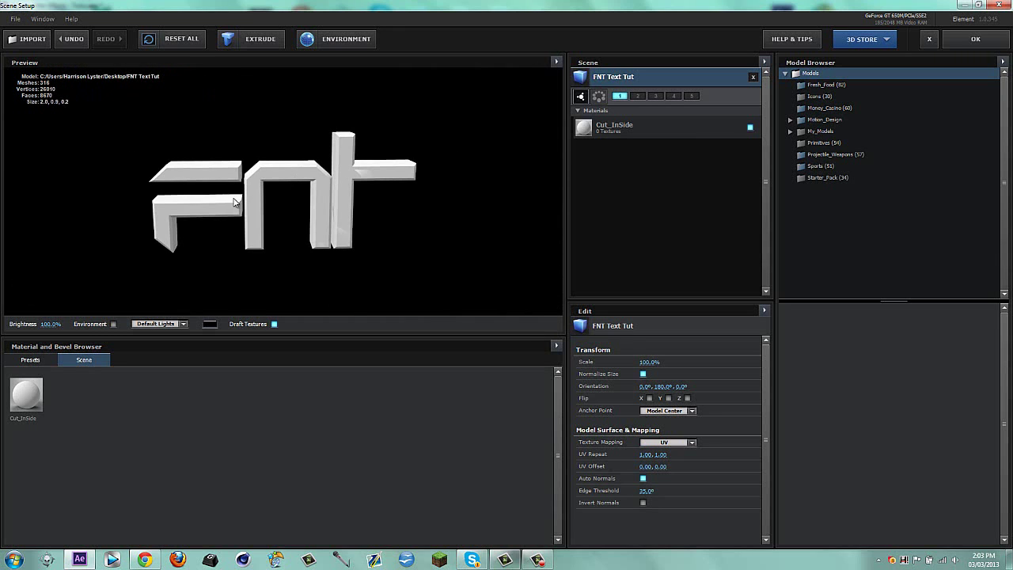
click(30, 359)
Try painted grunge and gold_grunge metals, settle on brushed_metal for the FNT model, then close Scene Setup.
click(47, 396)
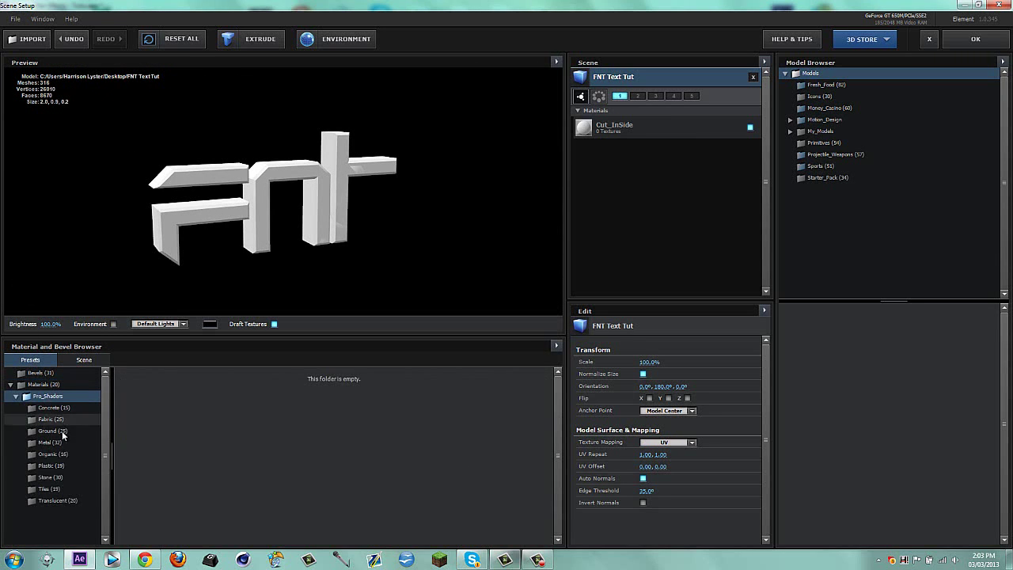
click(60, 408)
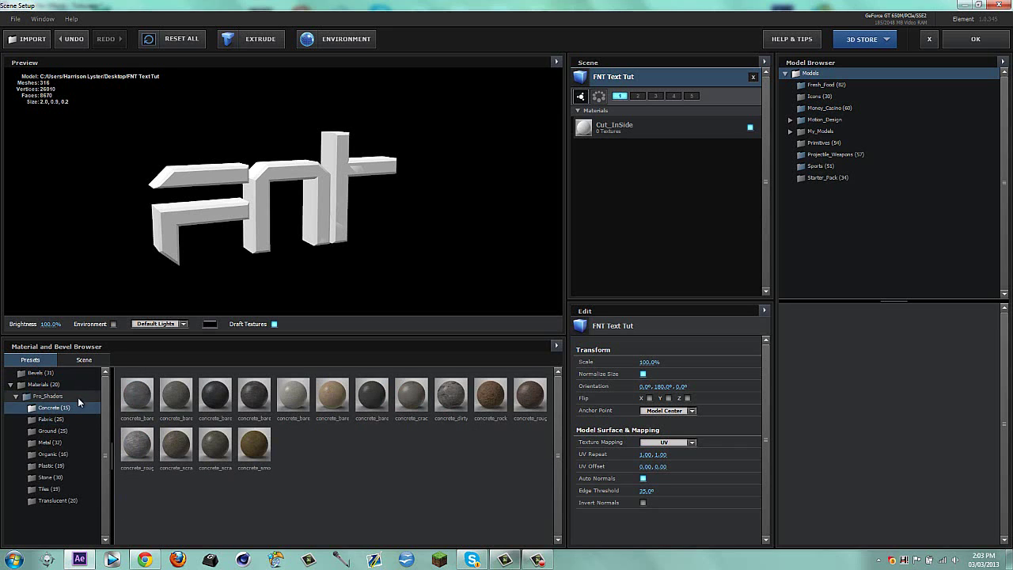
click(47, 443)
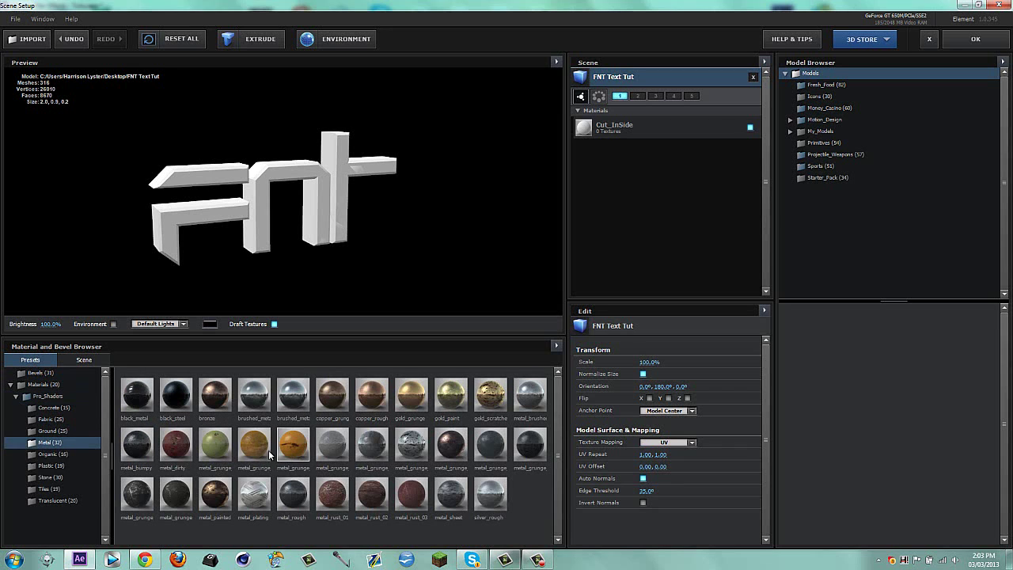
mouse_move(258, 449)
mouse_down()
mouse_move(260, 211)
mouse_move(272, 177)
mouse_move(249, 190)
mouse_up()
mouse_move(411, 395)
mouse_down()
mouse_move(330, 208)
mouse_move(304, 236)
mouse_up()
drag(214, 394, 210, 245)
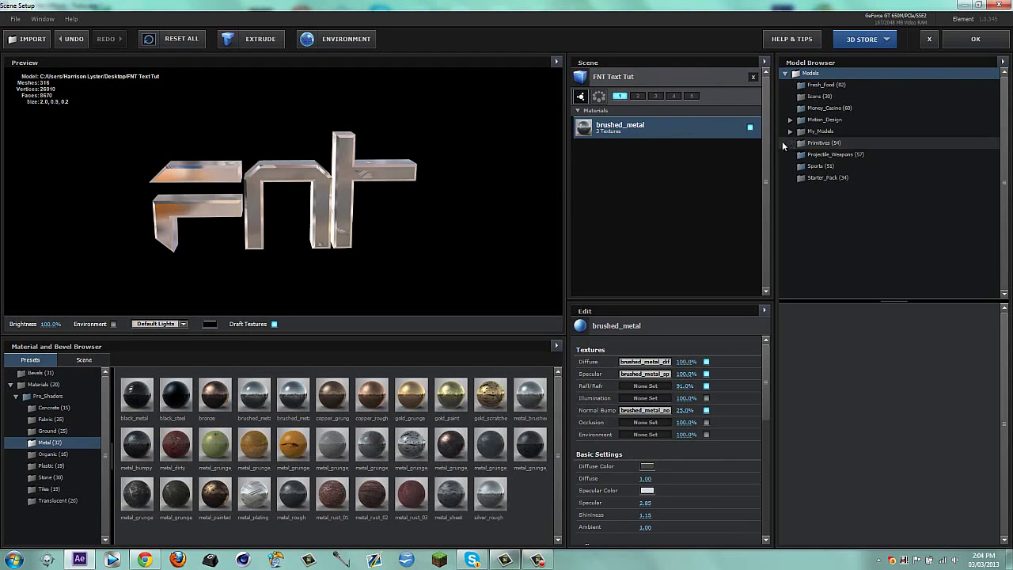
click(976, 39)
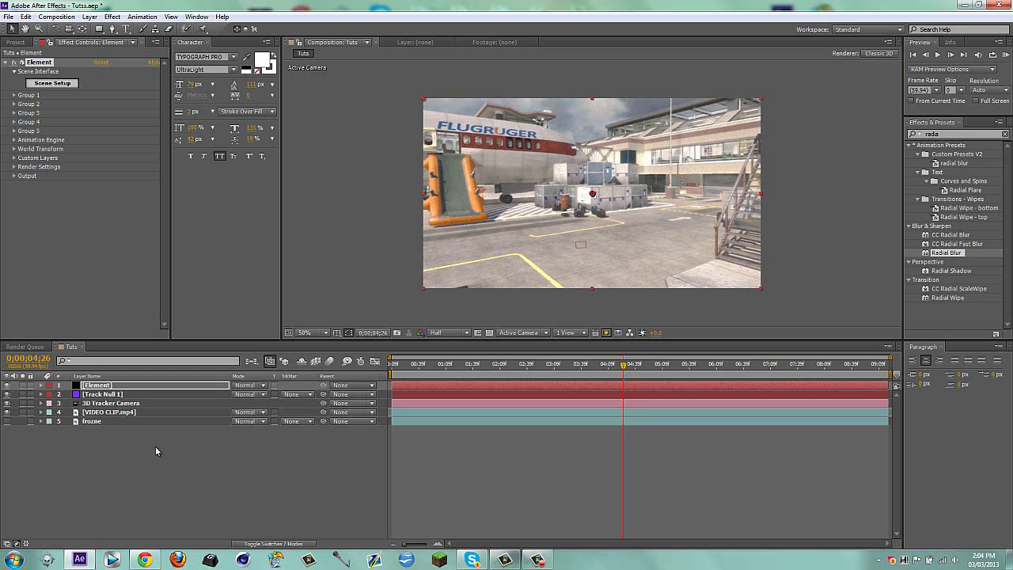
Scrub through the footage and reveal Track Null 1's position values.
click(415, 364)
drag(422, 374, 571, 367)
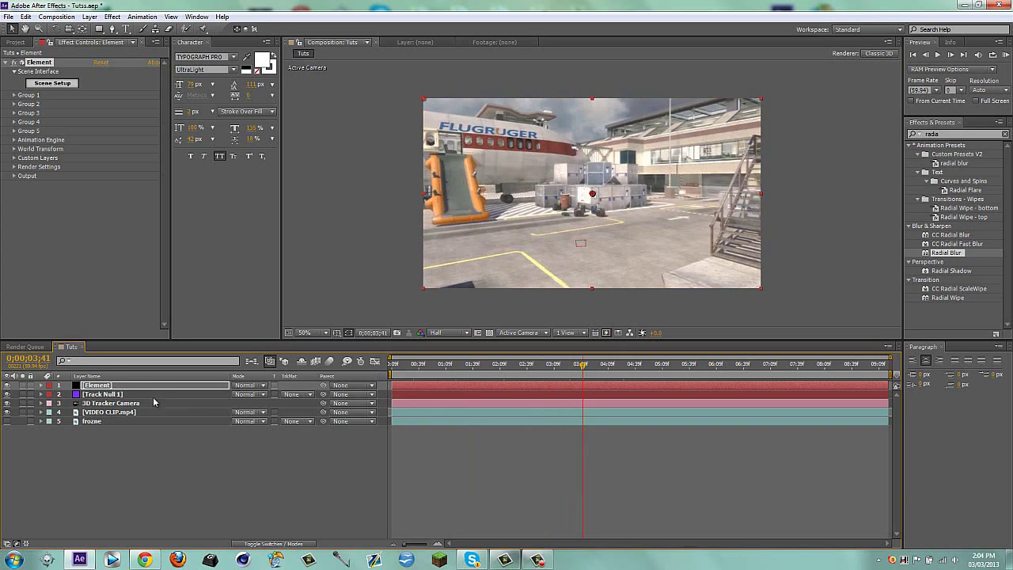
click(126, 395)
key(p)
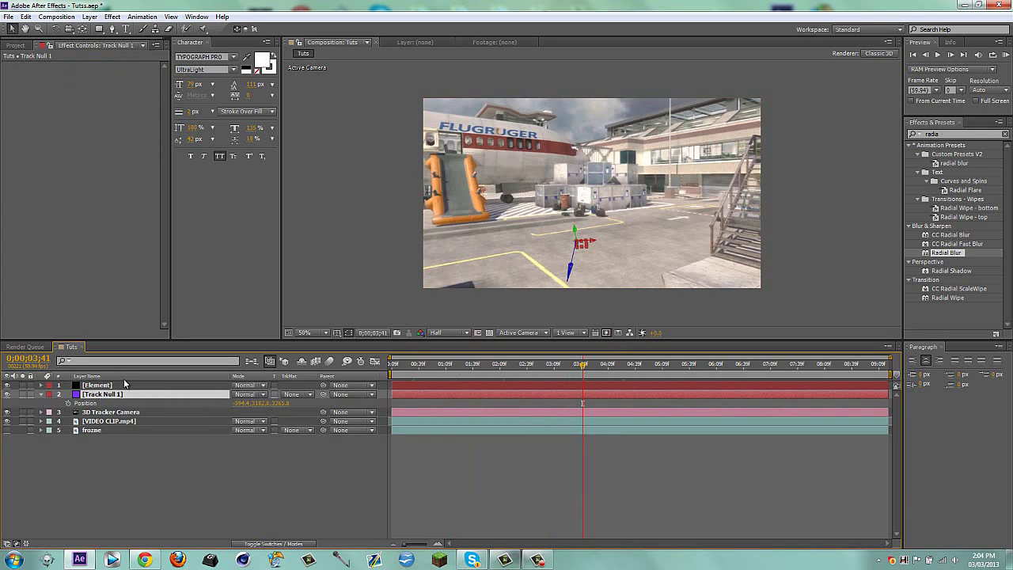
Adjust Element's Group 1 Particle Replicator Position Z and check the view at 100% and 50%.
click(125, 386)
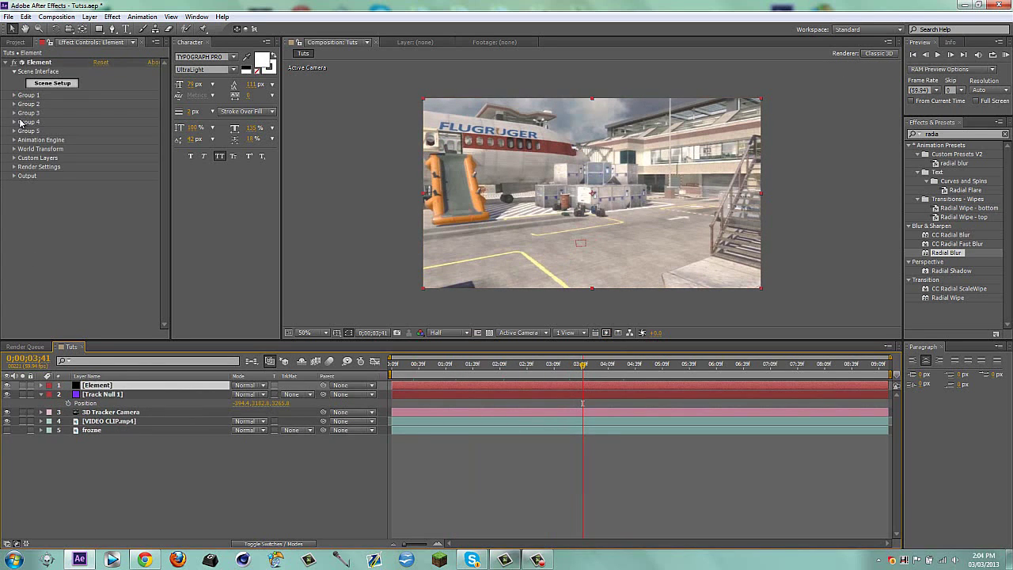
click(14, 96)
click(23, 104)
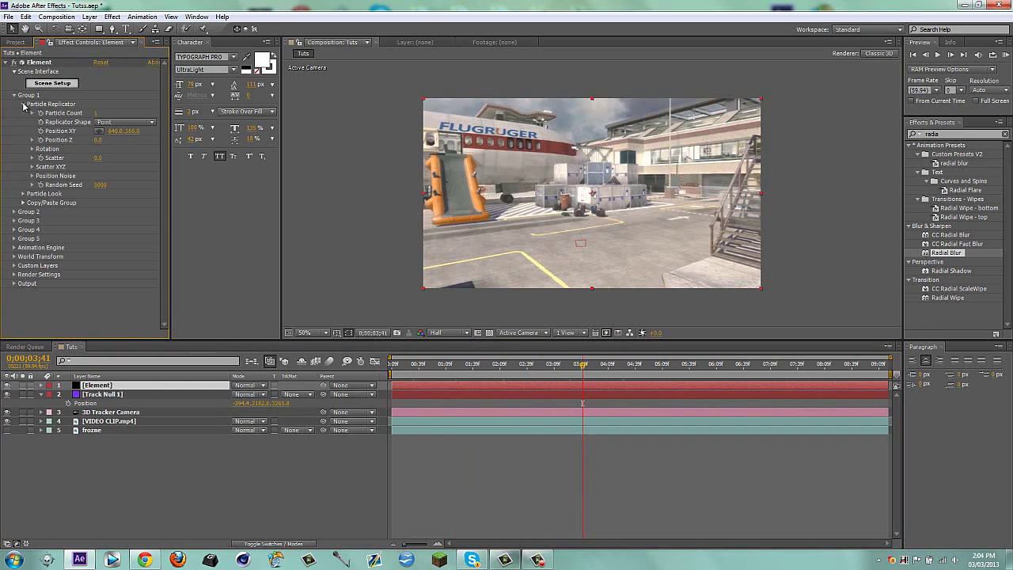
click(96, 140)
text(3300)
key(Return)
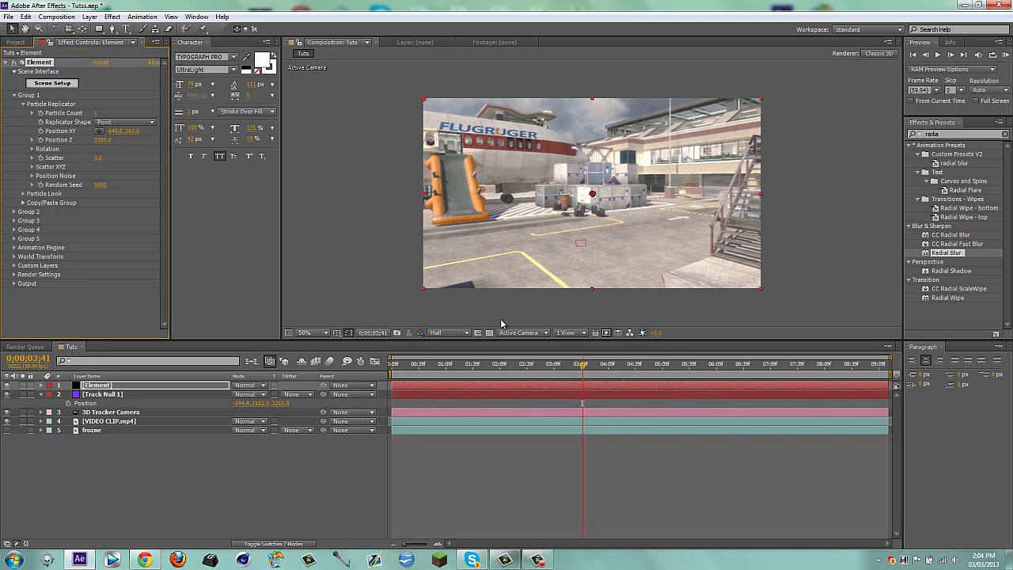
click(393, 466)
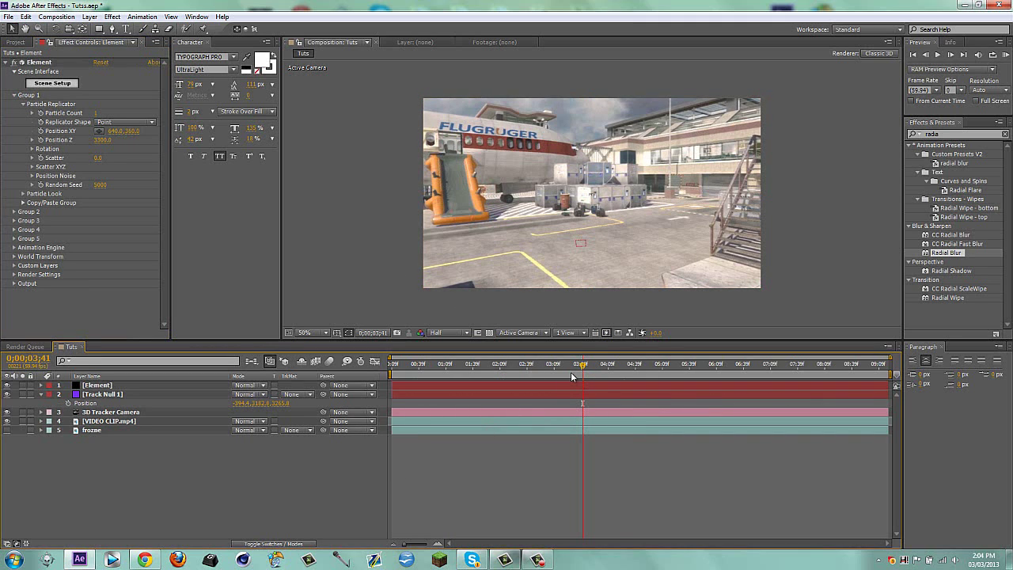
key(slash)
key(comma)
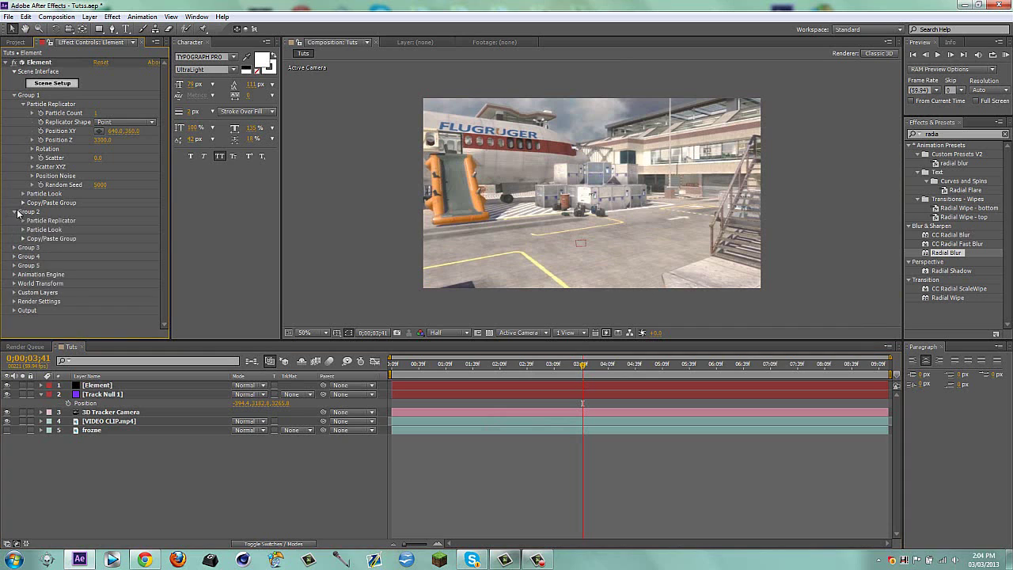
Set particle Position Z to 2500 and Particle Look Size to 50.
click(23, 194)
drag(111, 203, 135, 203)
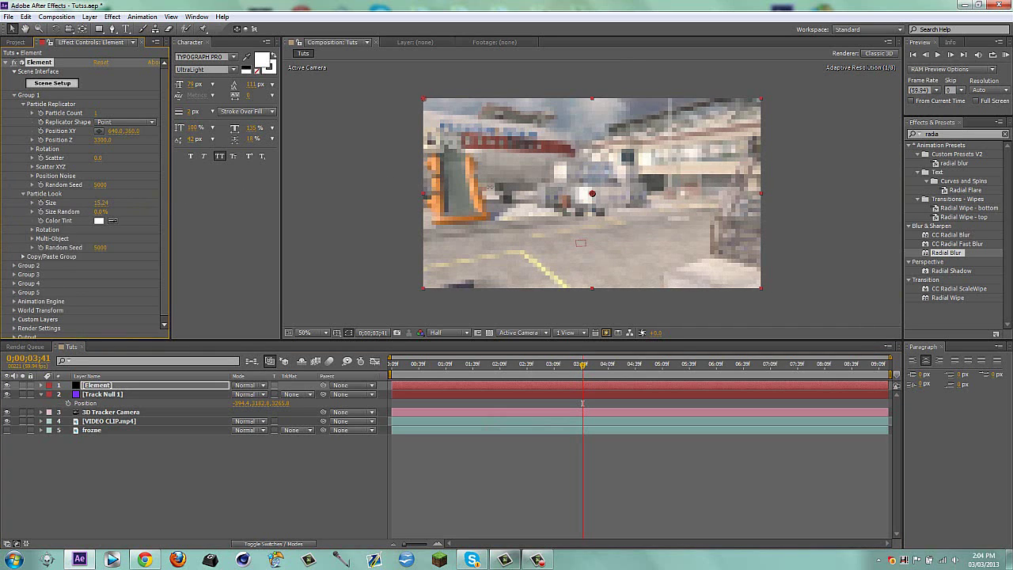
click(103, 140)
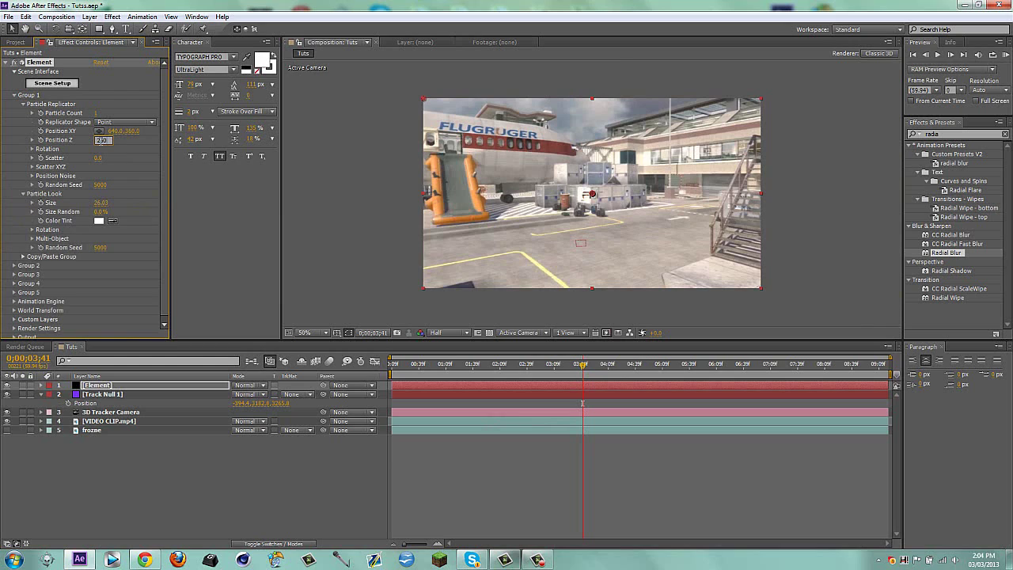
key(Return)
text(50)
key(Return)
Check later frames and refine Position Z from 1100 to 1310.
click(223, 439)
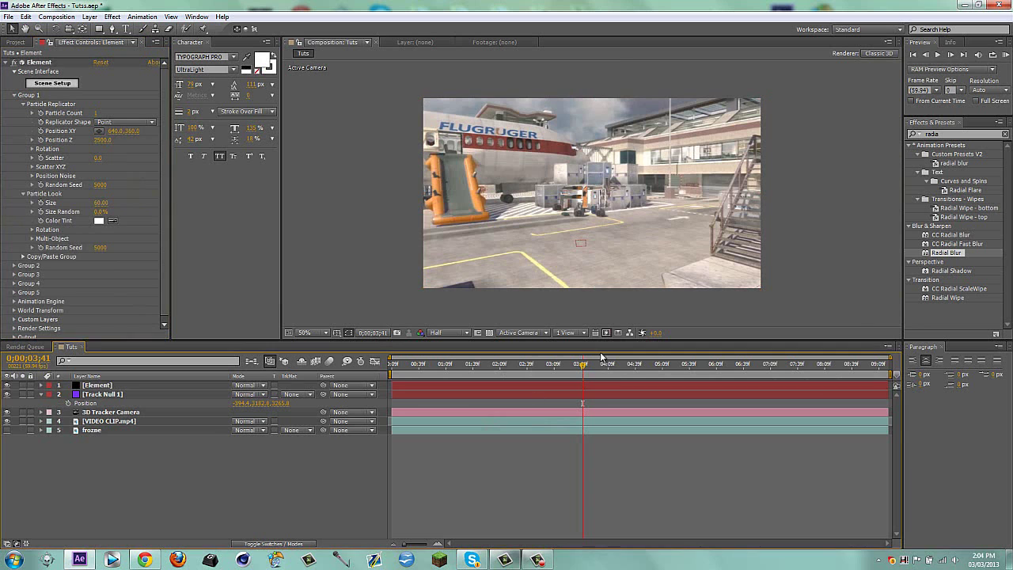
drag(583, 366, 614, 366)
drag(690, 377, 841, 381)
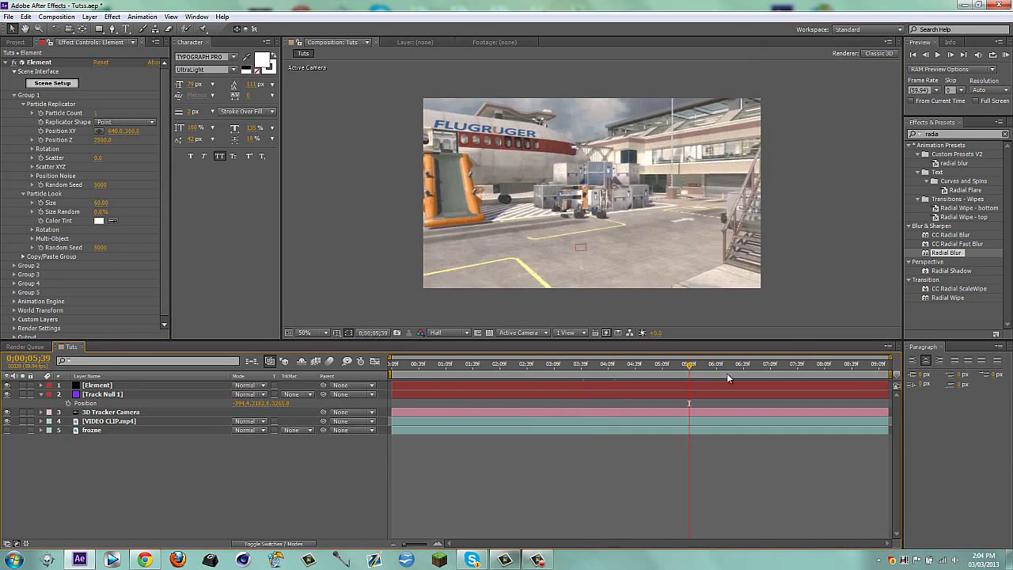
click(103, 139)
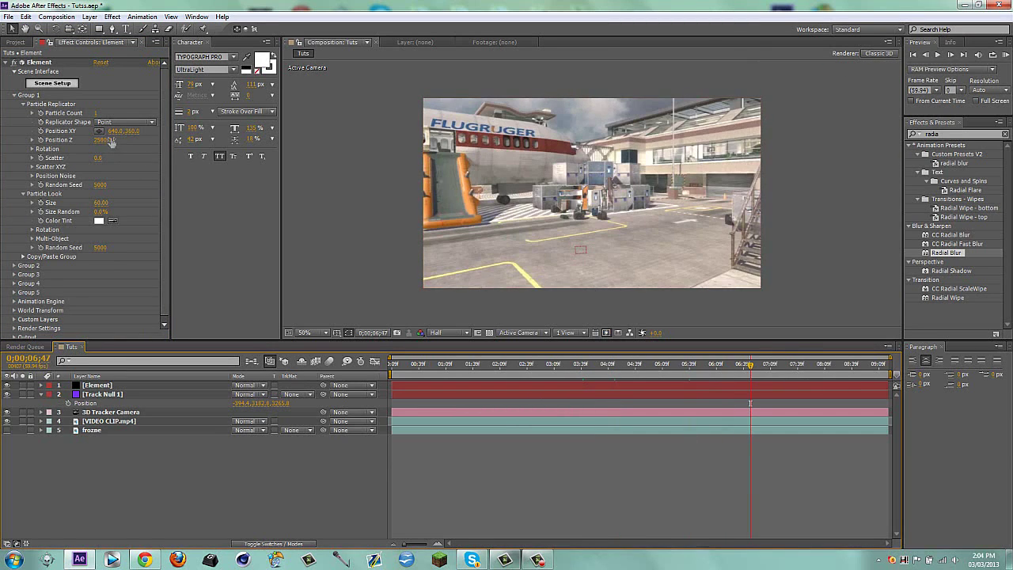
text(1100)
key(Return)
drag(102, 140, 127, 145)
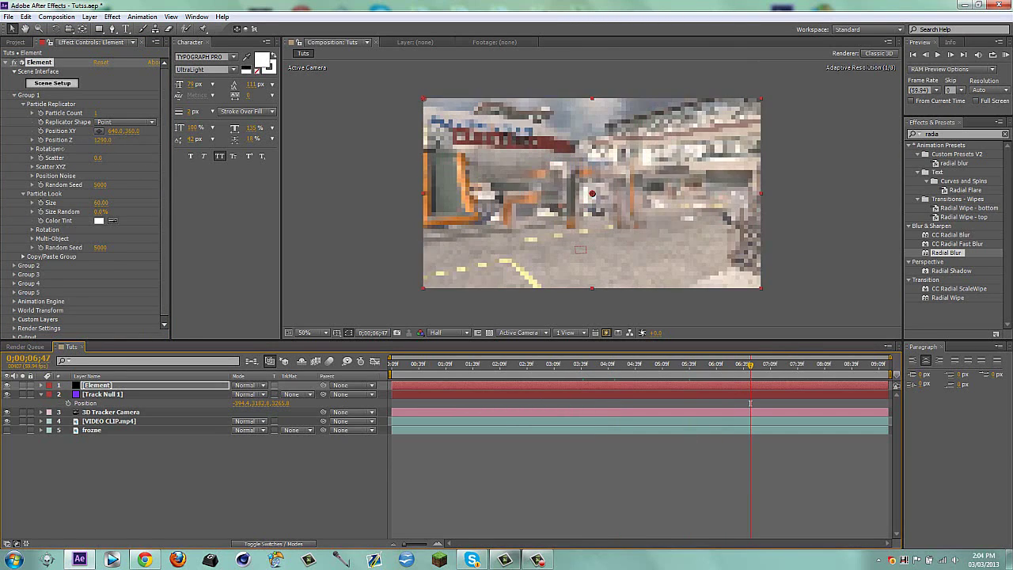
Reopen Element's Scene Setup and apply metal_rust_02 to the FNT model.
click(618, 371)
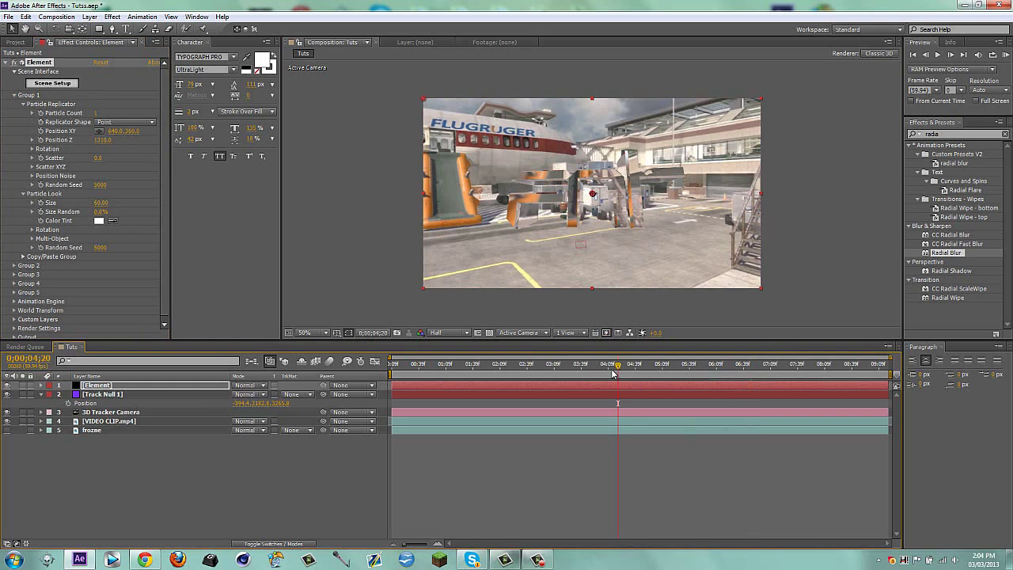
click(52, 84)
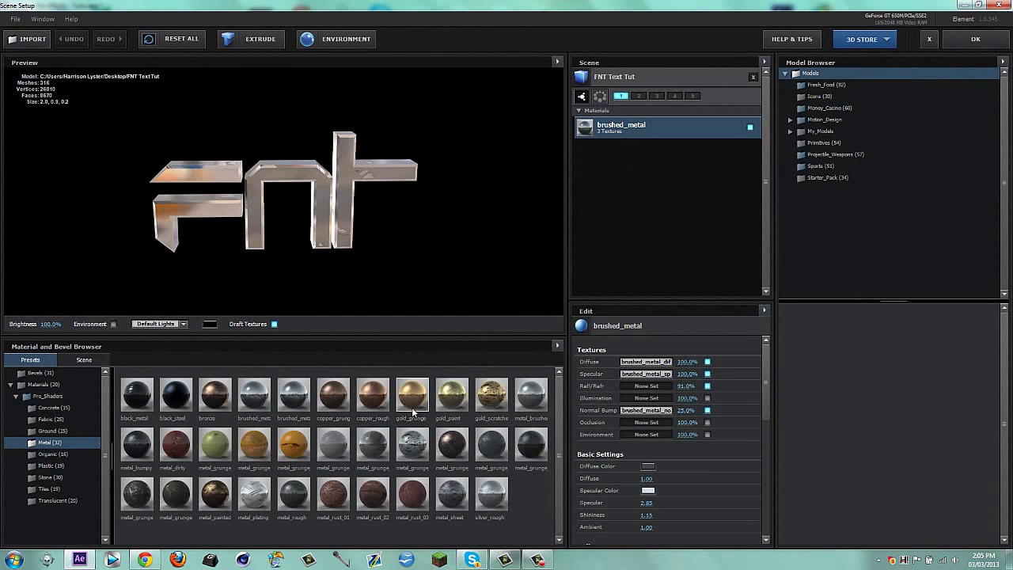
mouse_move(372, 495)
mouse_down()
mouse_move(336, 230)
mouse_move(400, 241)
mouse_up()
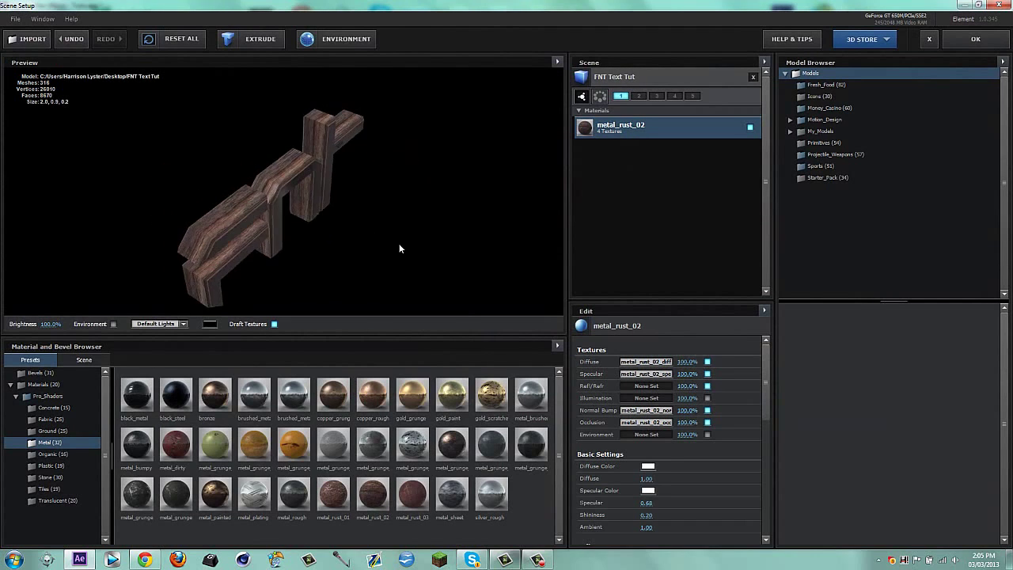
Browse the Ground, Stone, Tiles, Translucent, Metal, Fabric and Concrete material folders.
click(53, 430)
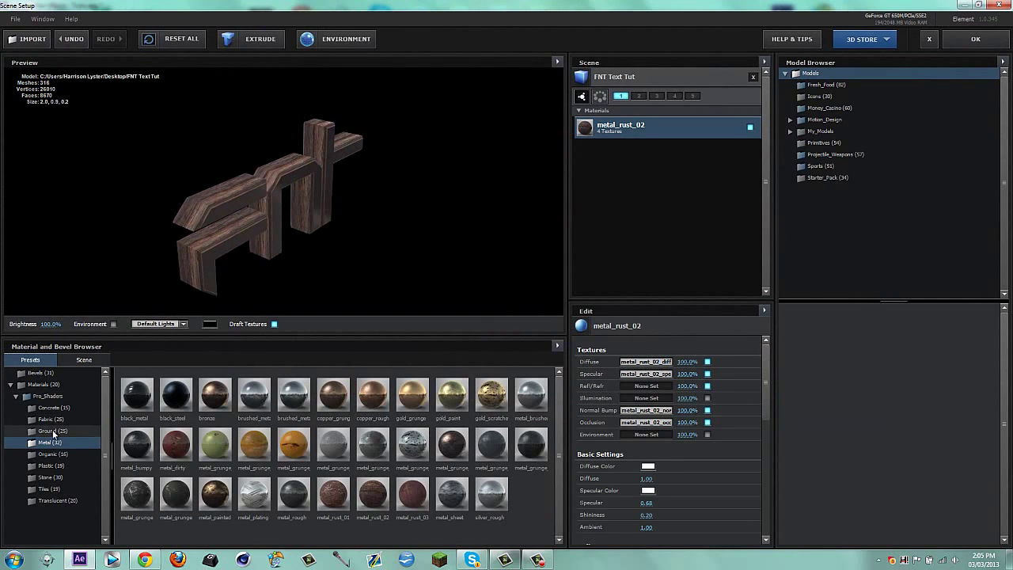
click(55, 479)
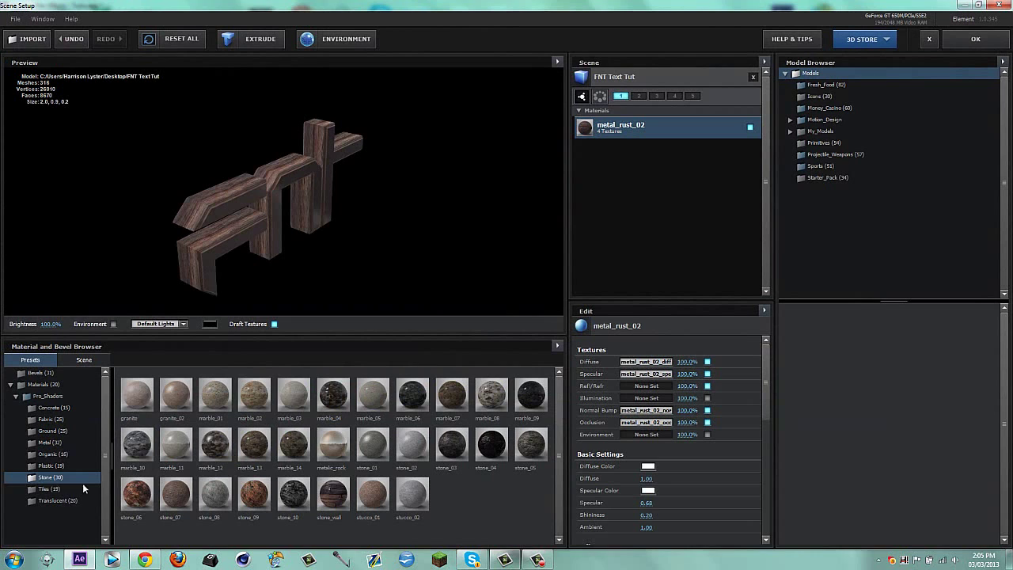
click(51, 488)
click(44, 498)
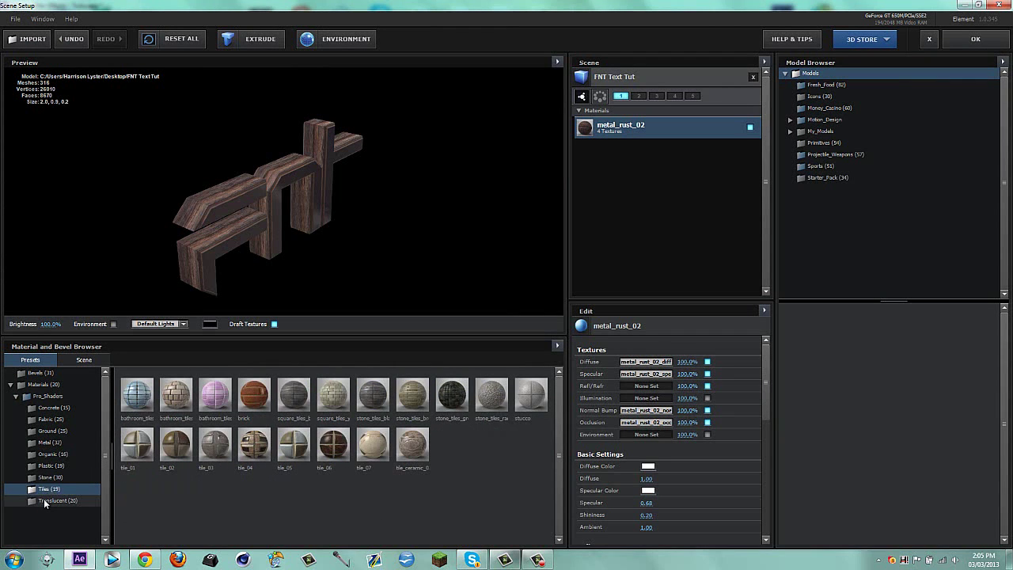
click(59, 440)
click(50, 419)
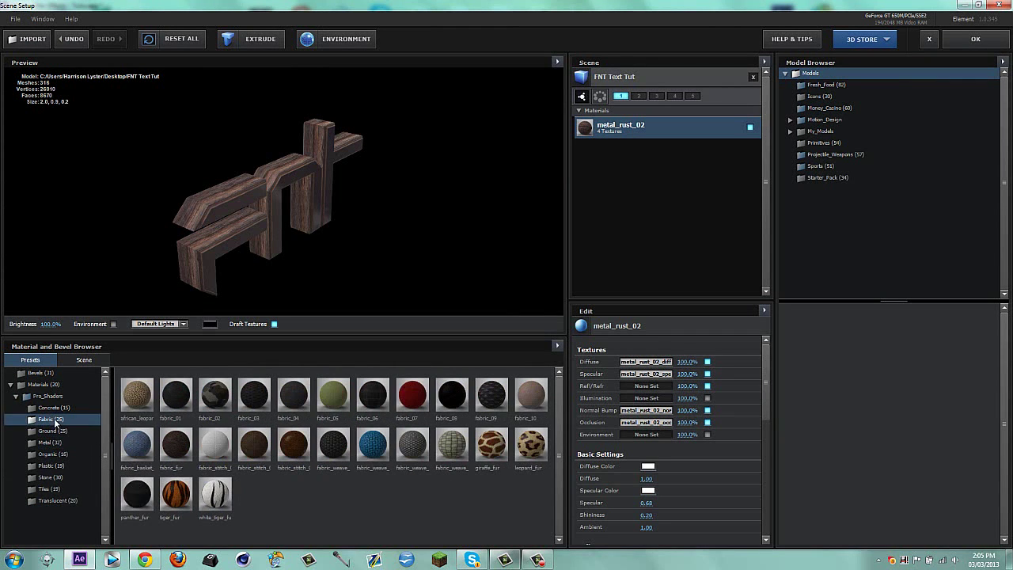
click(55, 408)
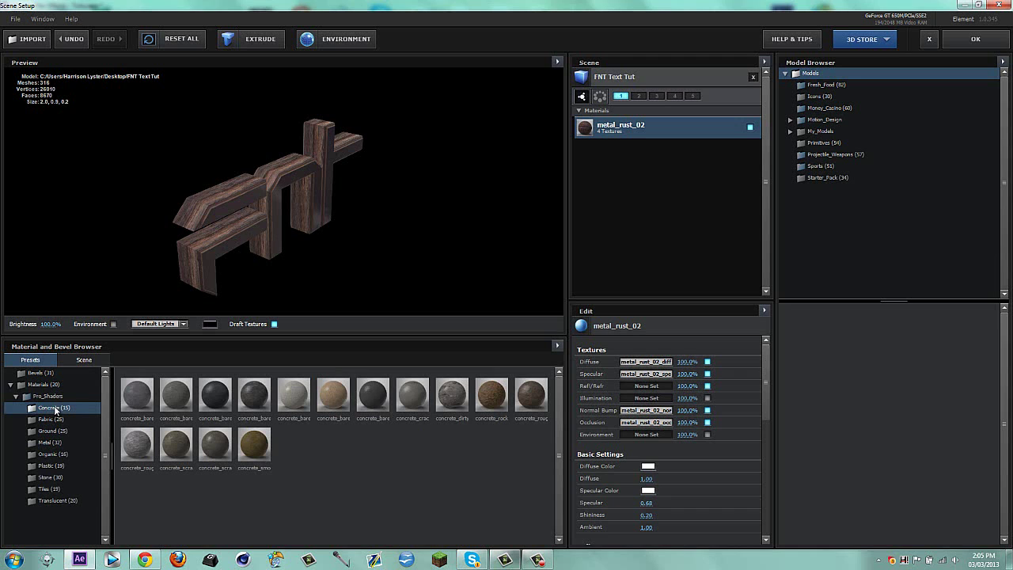
Set the Element 3D environment map to Default after trying Default_blurred.
click(339, 39)
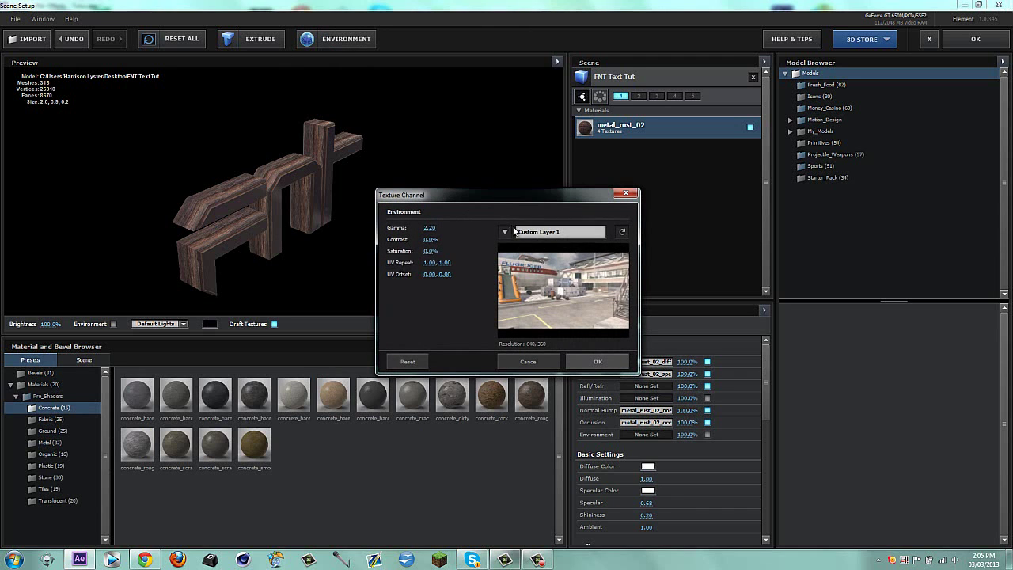
click(516, 230)
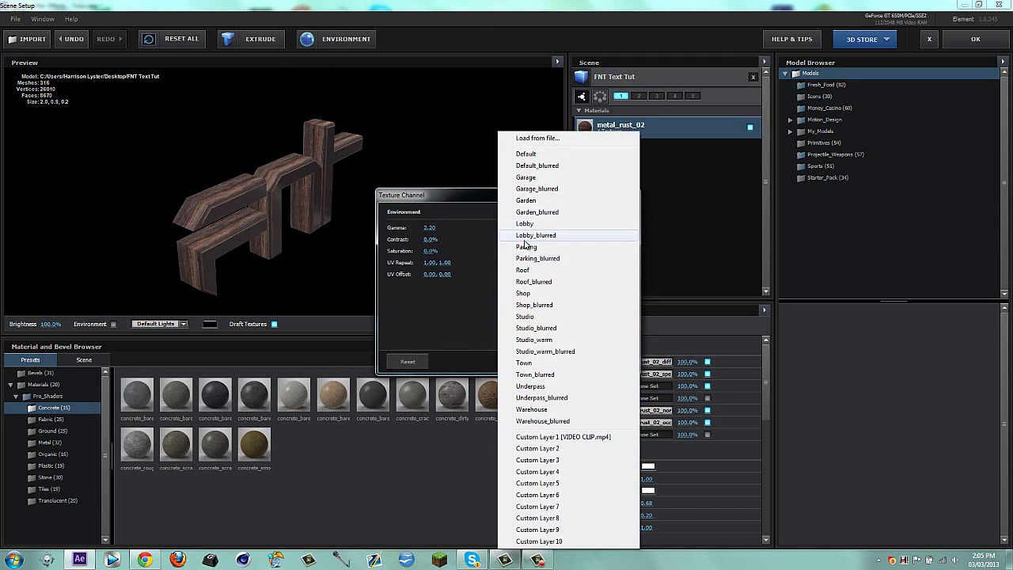
click(537, 164)
click(529, 229)
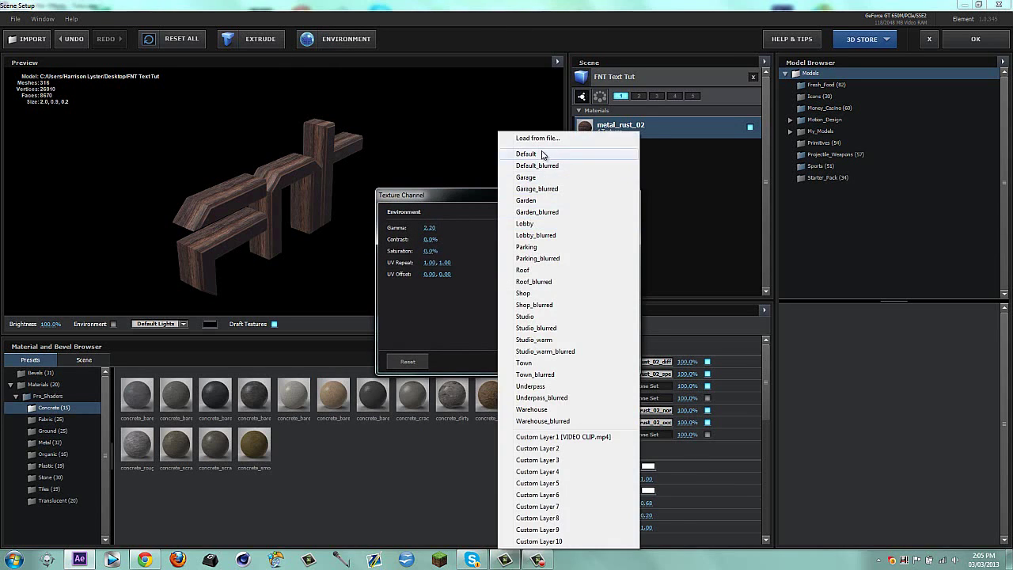
click(543, 155)
click(573, 361)
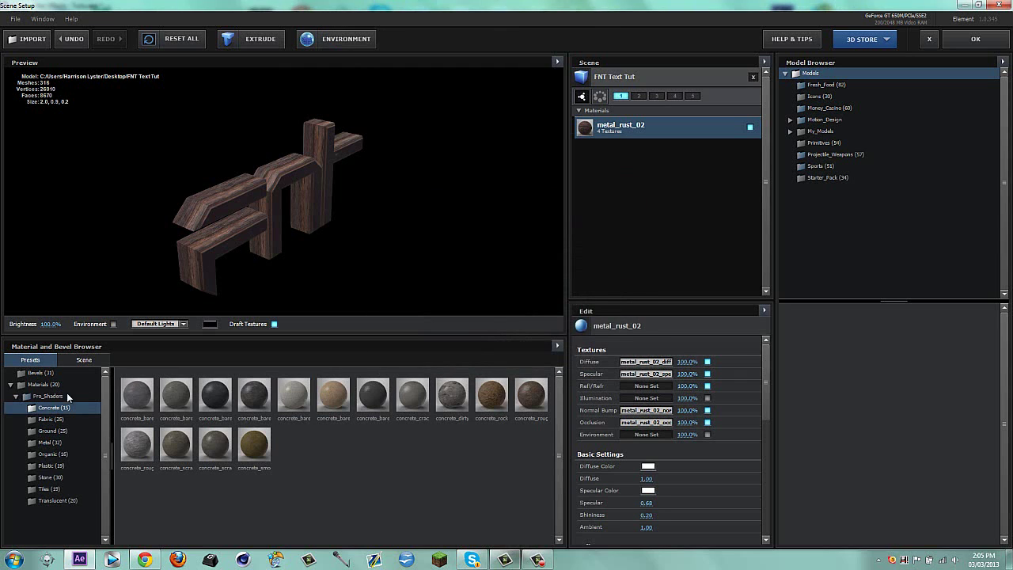
Apply the Pro_Shaders Metal material metal_grunge_painted_06 to the FNT model and click OK.
click(49, 443)
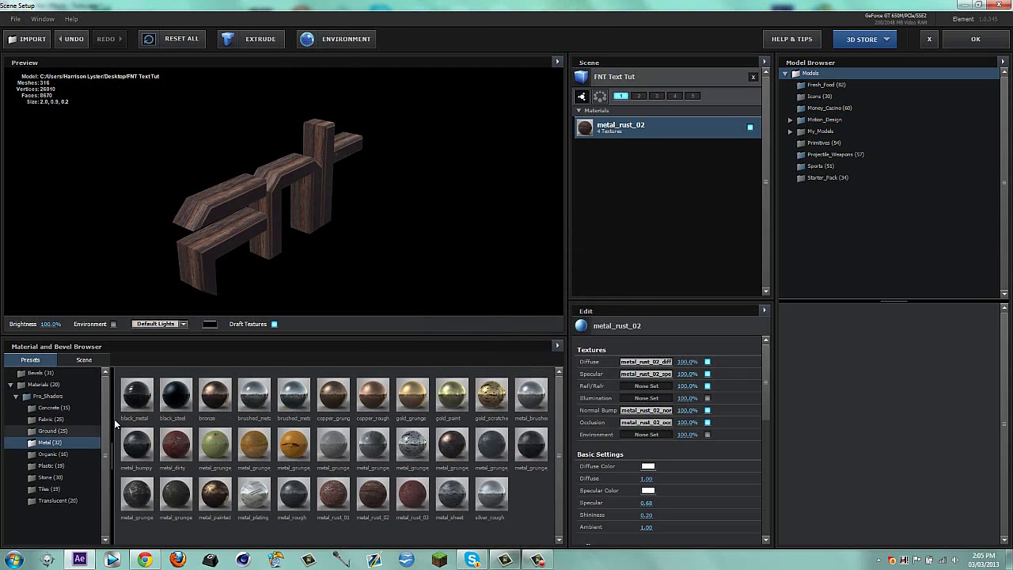
drag(413, 445, 264, 140)
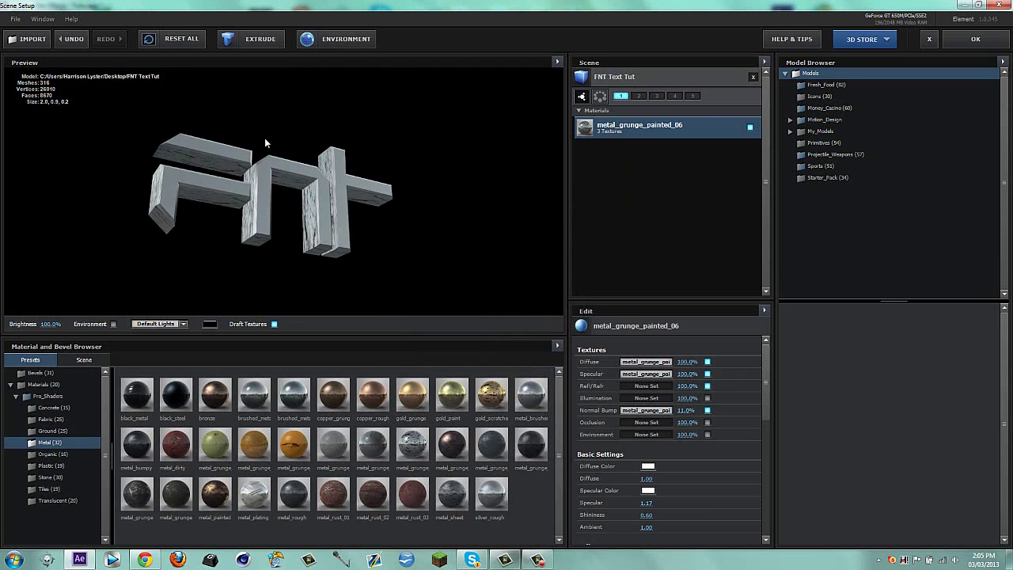
click(977, 40)
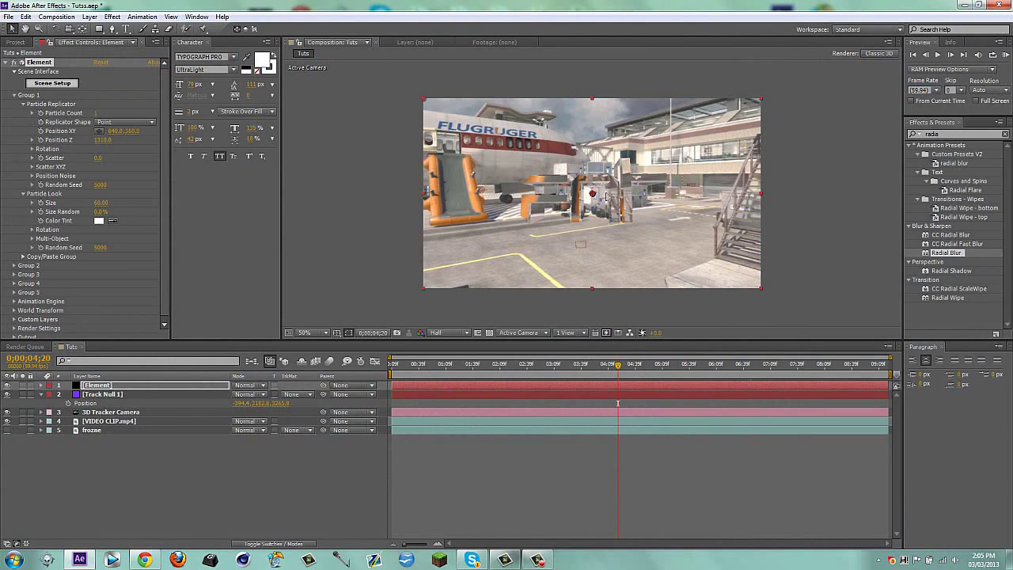
Scrub through the footage to check the object's placement across frames.
drag(618, 364, 704, 377)
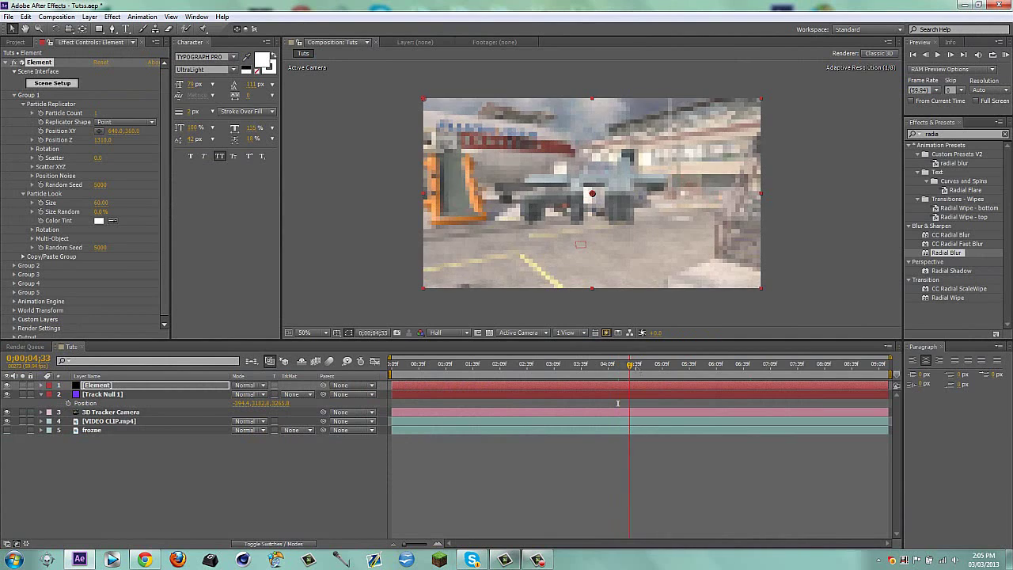
click(506, 377)
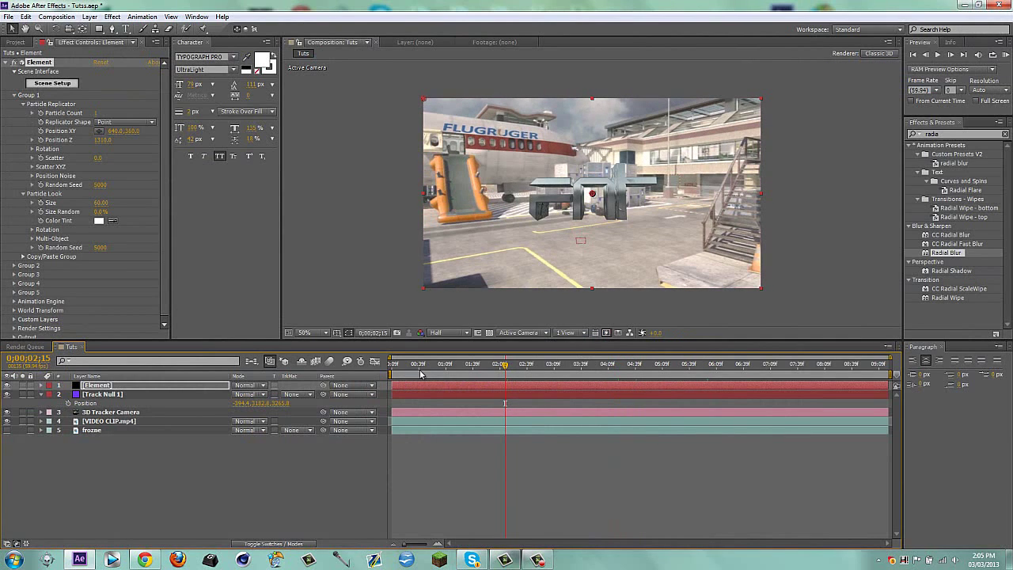
drag(424, 374, 627, 372)
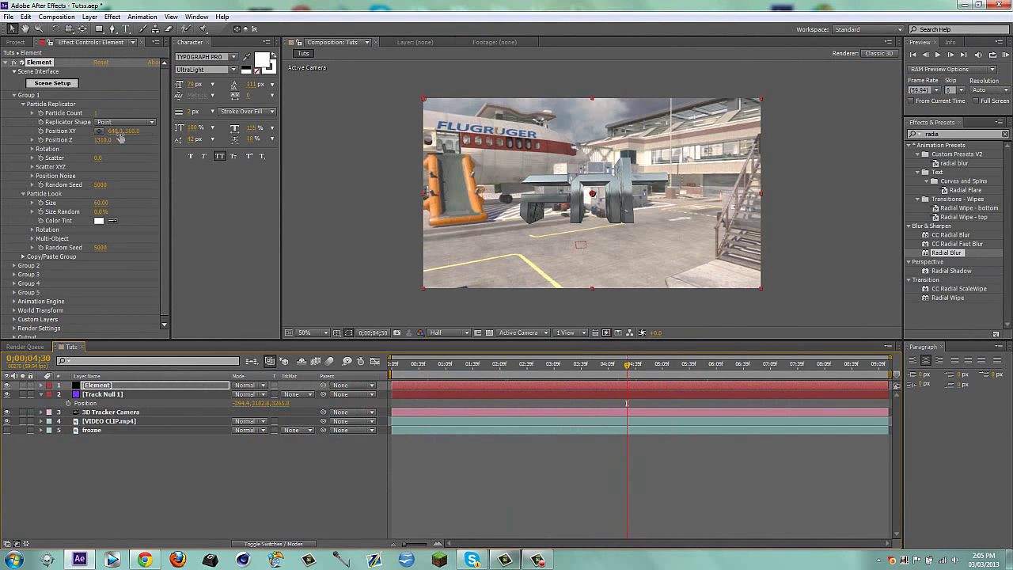
Adjust the Particle Replicator Position XY to seat the object, and set Rotation X to 5°.
drag(121, 136, 111, 152)
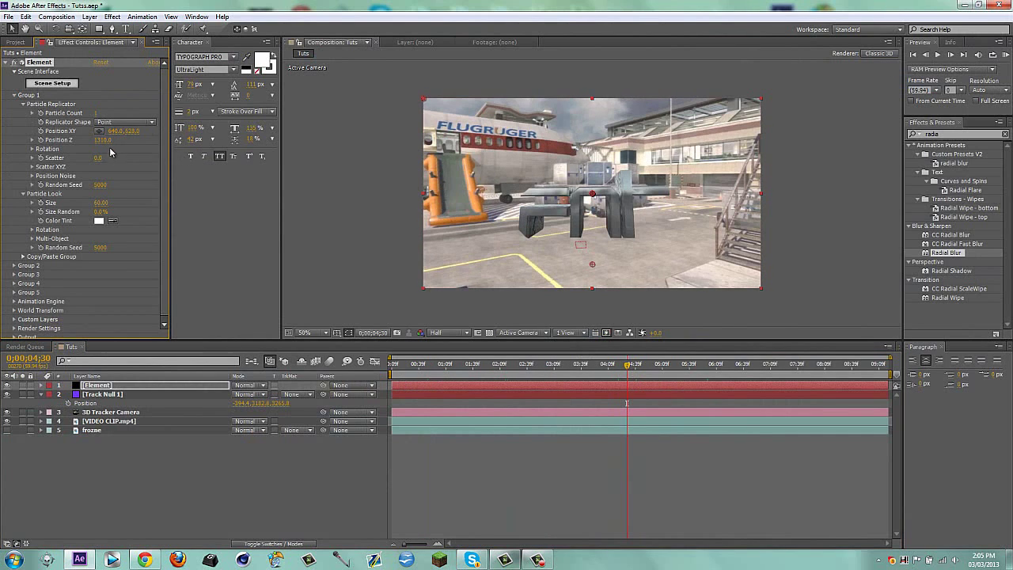
click(32, 150)
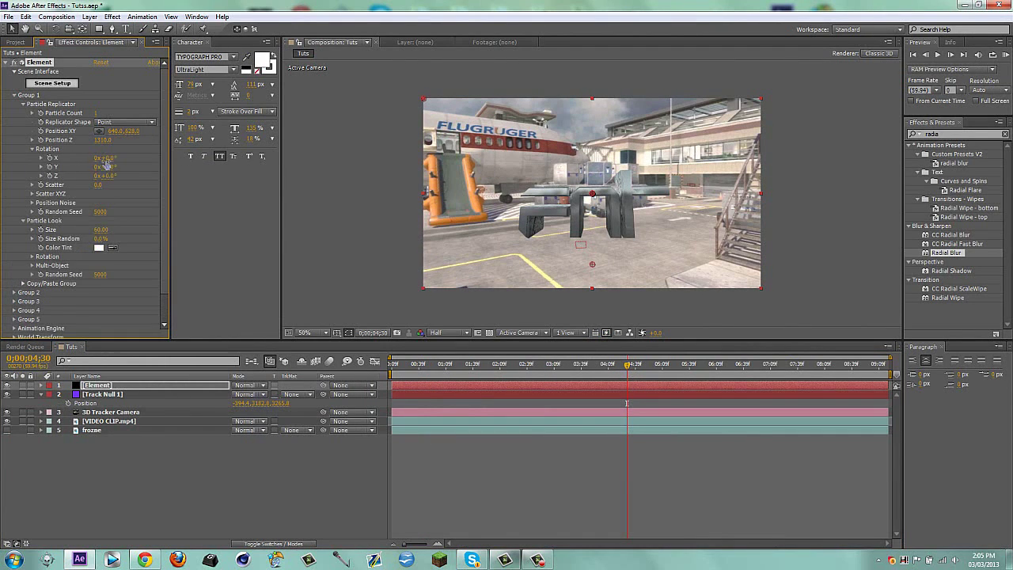
drag(109, 158, 111, 162)
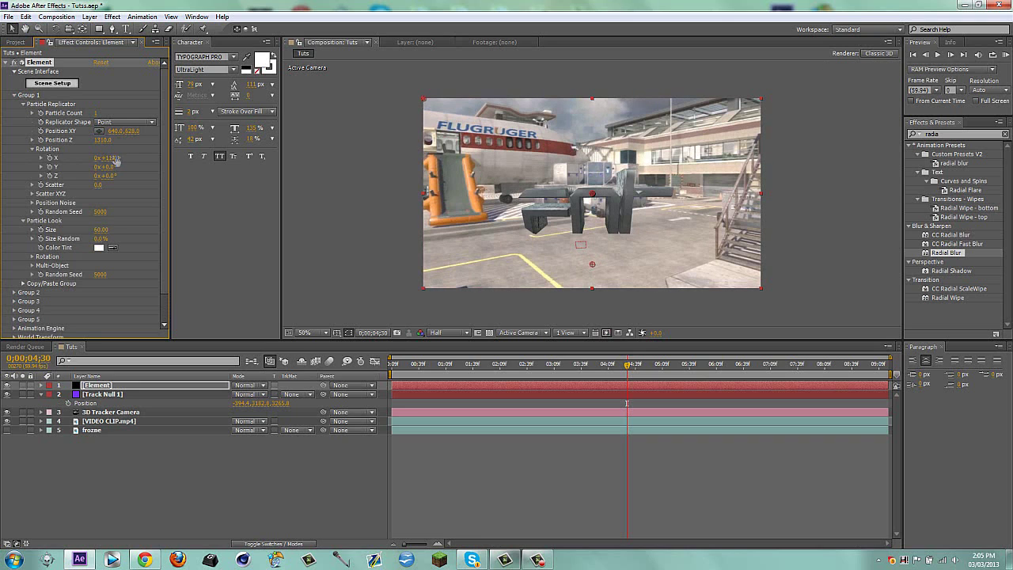
drag(119, 131, 10, 145)
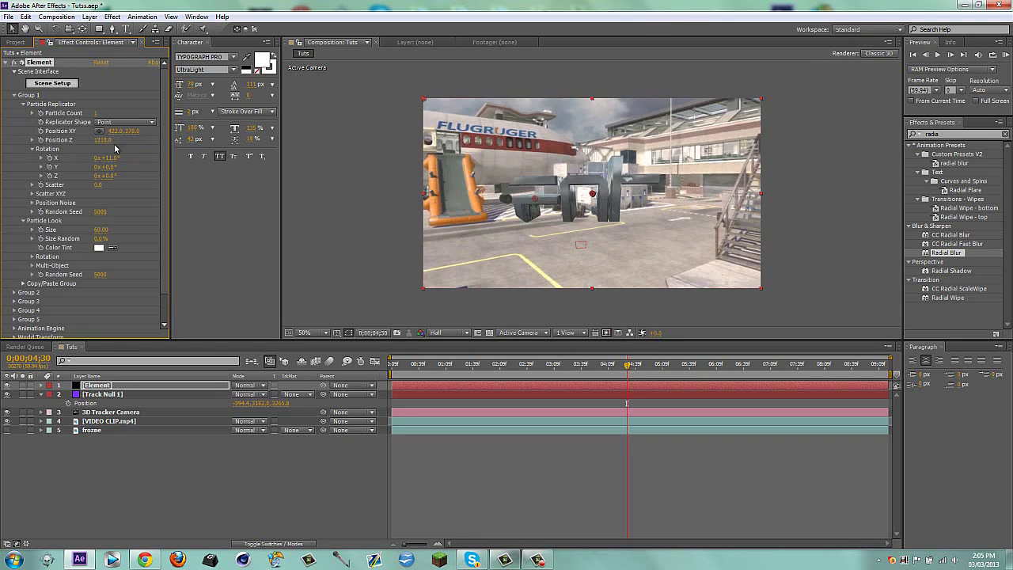
drag(111, 131, 222, 131)
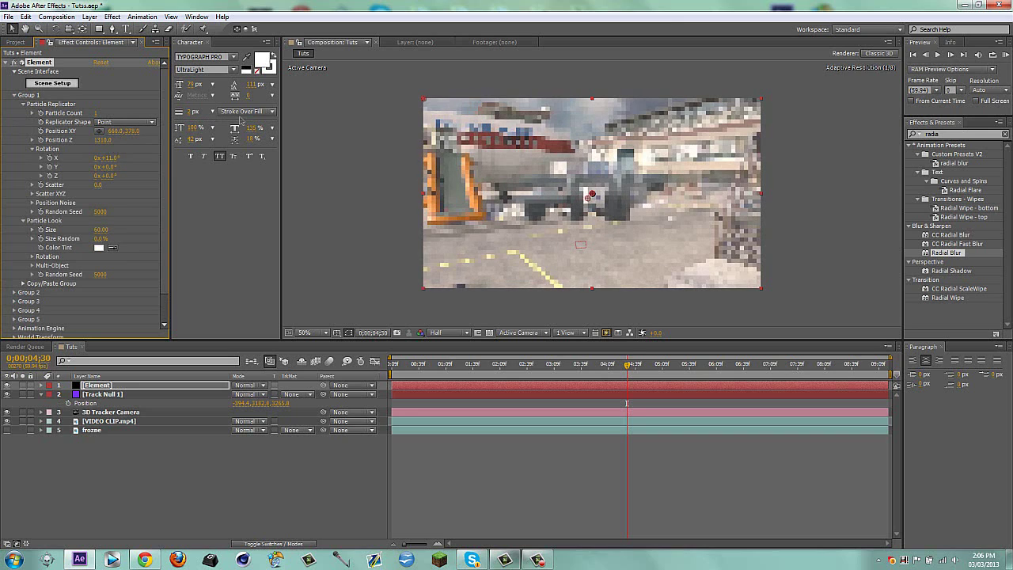
drag(111, 163, 153, 206)
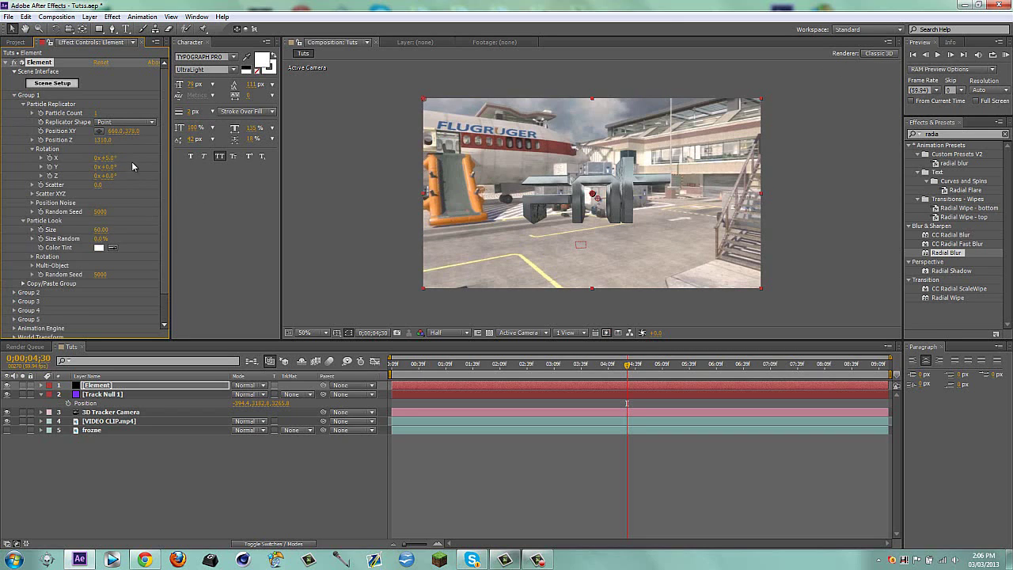
Turn the object to Rotation Y -16°, then check its fit at 04:09.
drag(103, 166, 126, 164)
drag(534, 370, 436, 370)
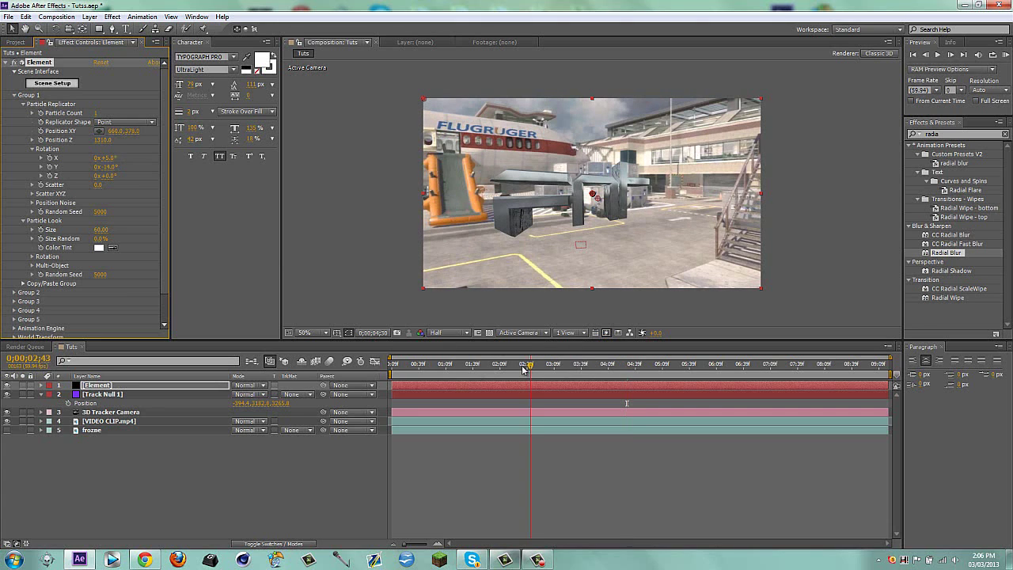
click(609, 376)
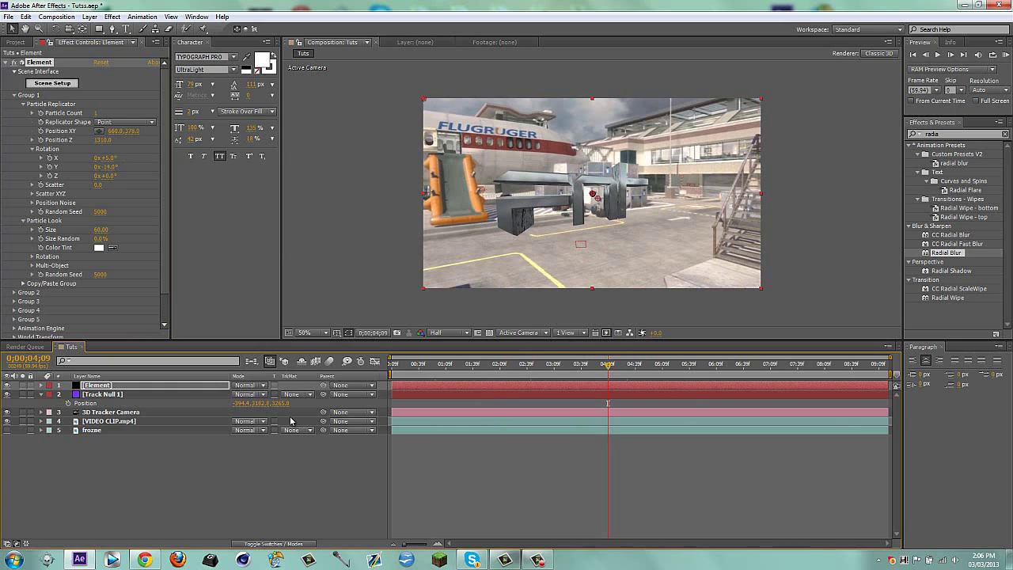
Duplicate the Element layer with Ctrl+D and rename the top copy 'Wireframe'.
click(280, 470)
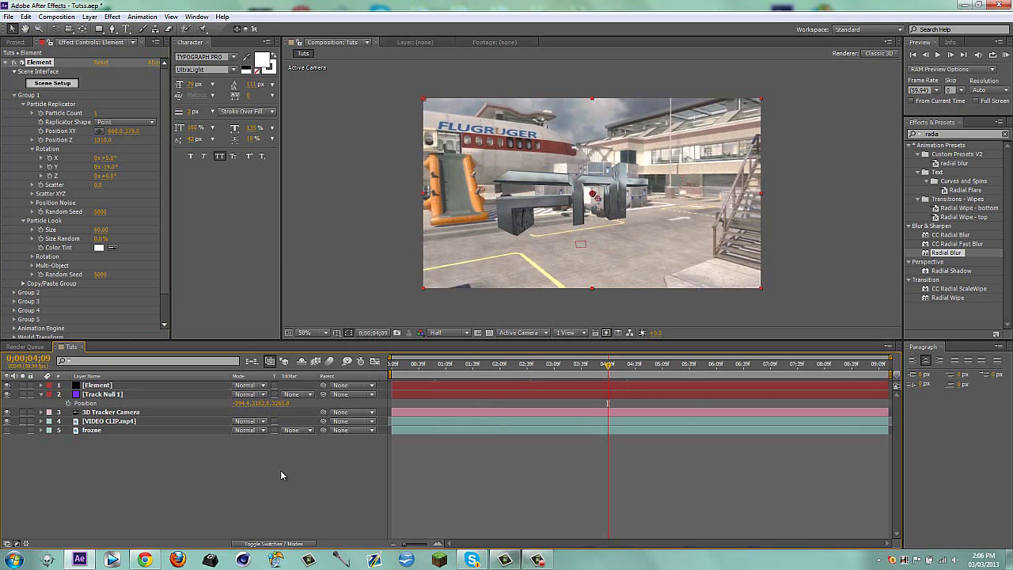
click(13, 95)
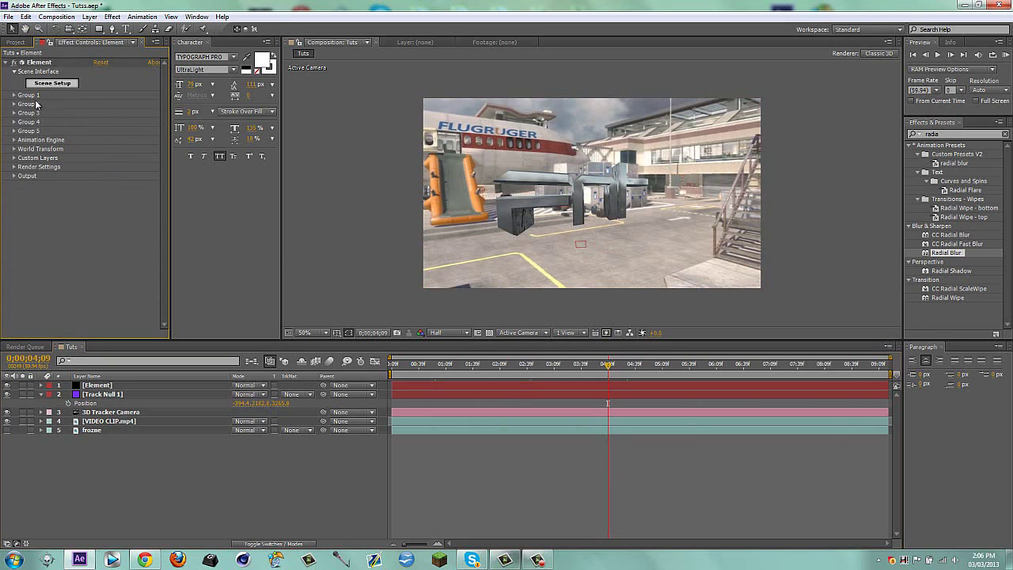
click(509, 386)
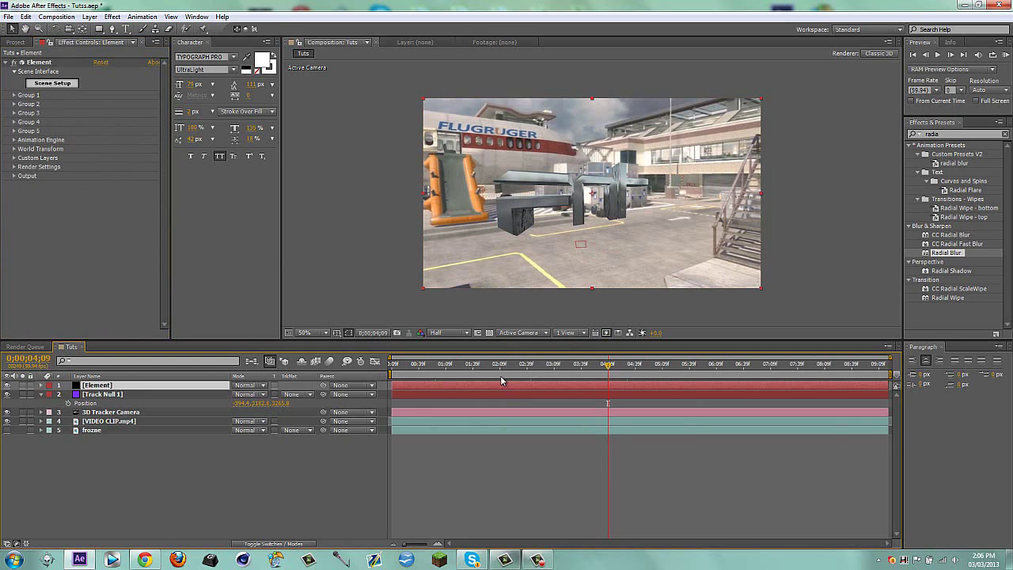
key(ctrl+d)
key(Return)
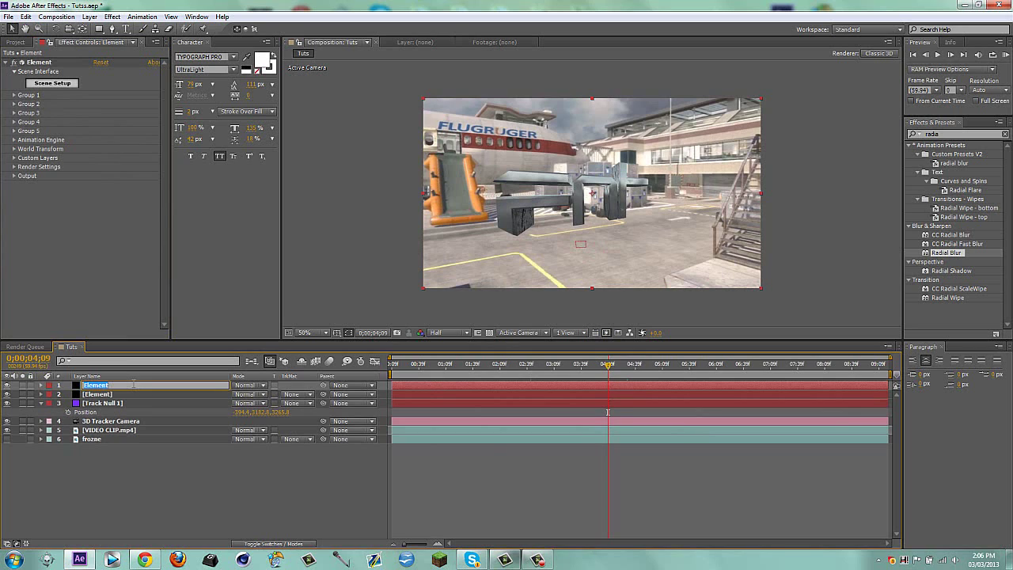
text(Wireframe)
key(Return)
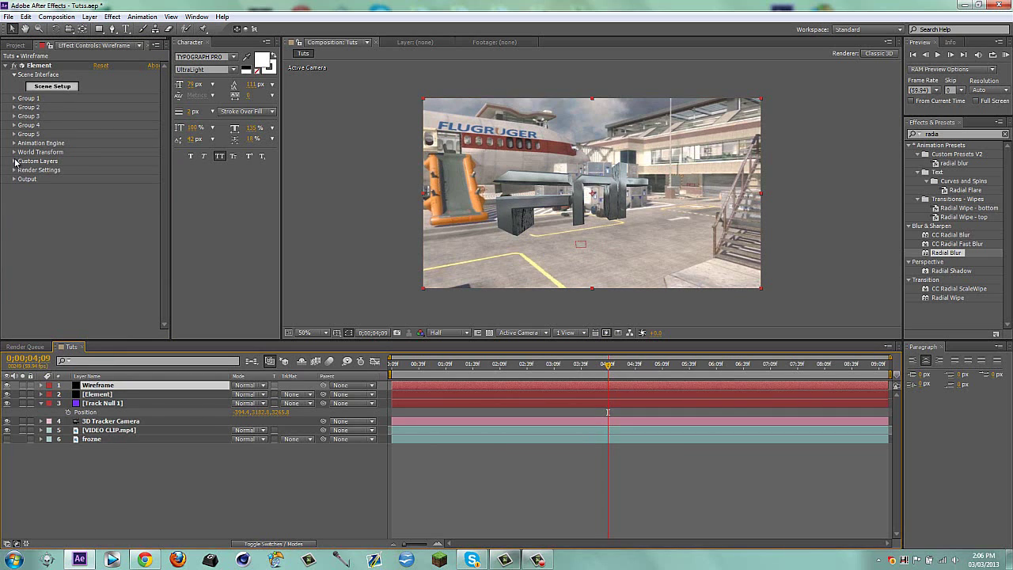
Set the copy's Output Polygon Mode to Wireframe, leaving the Composite pass unchanged.
click(15, 179)
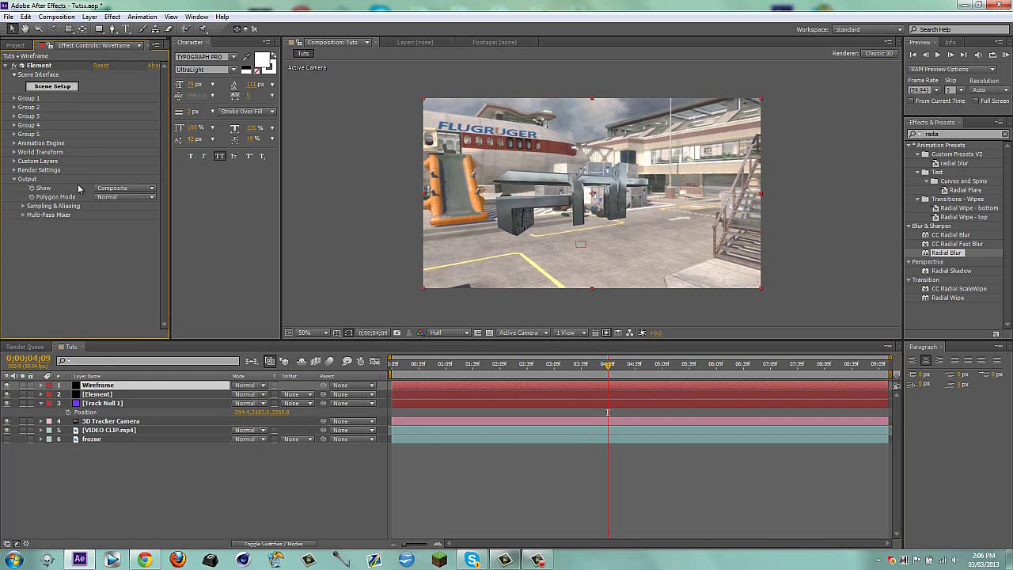
click(107, 190)
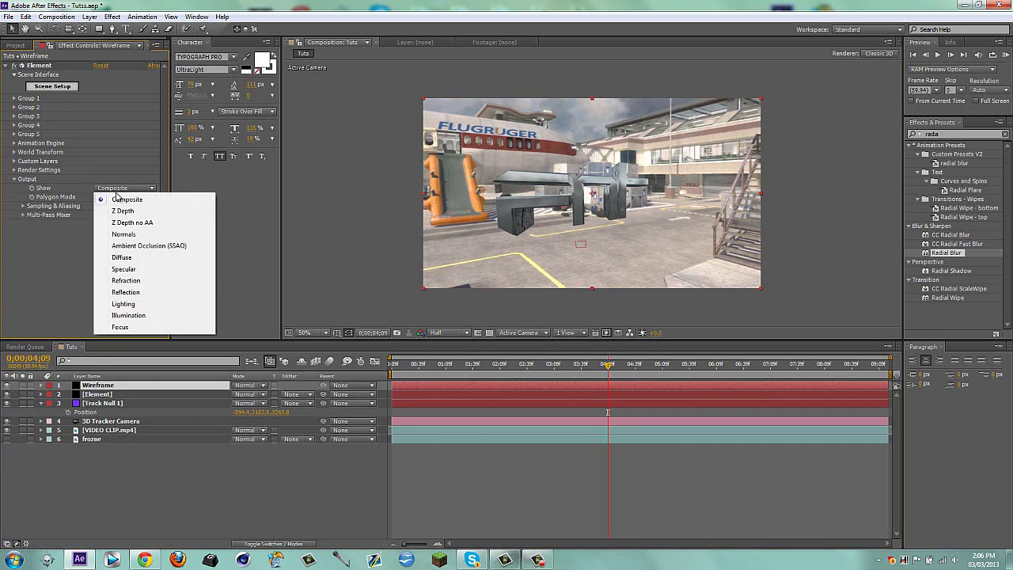
click(72, 273)
click(116, 198)
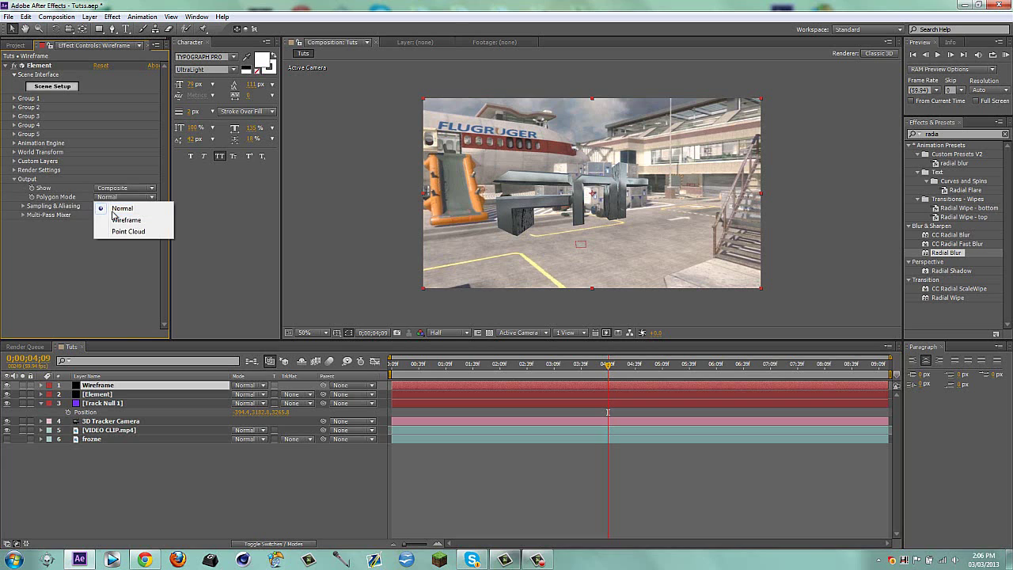
click(118, 218)
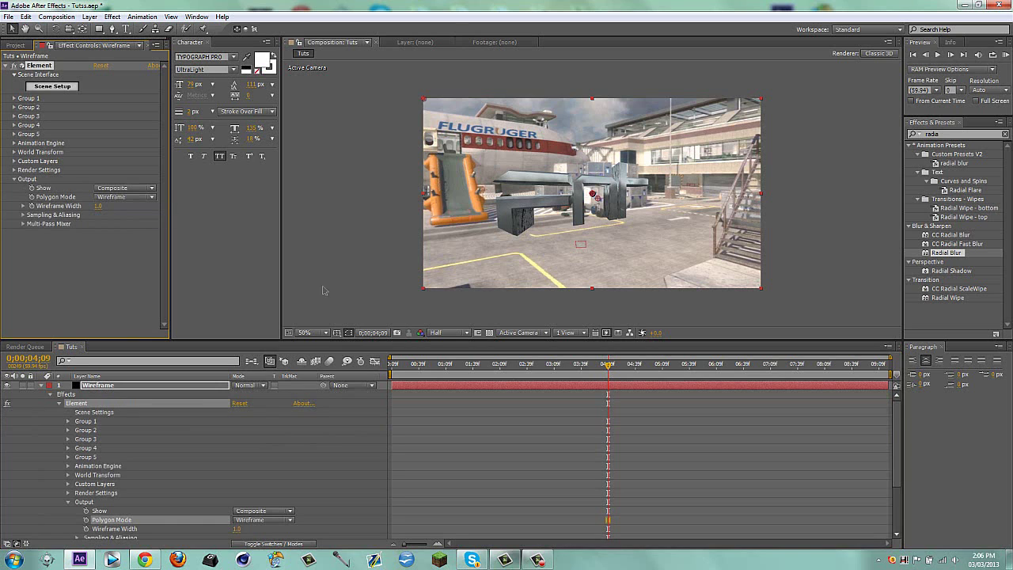
Solo the Wireframe layer to preview it, unsolo it, and select it.
click(41, 386)
click(23, 386)
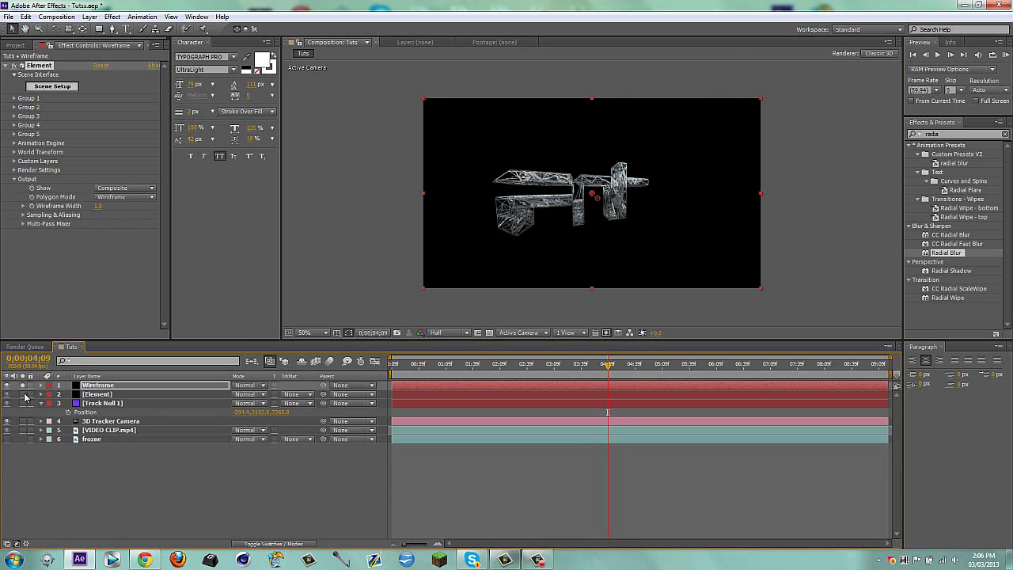
click(225, 482)
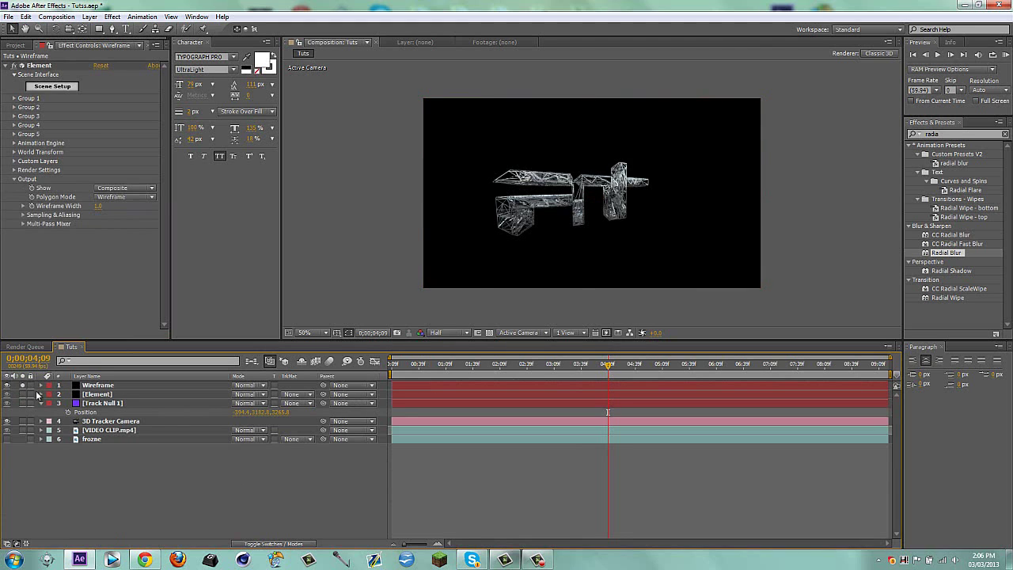
click(22, 385)
click(96, 395)
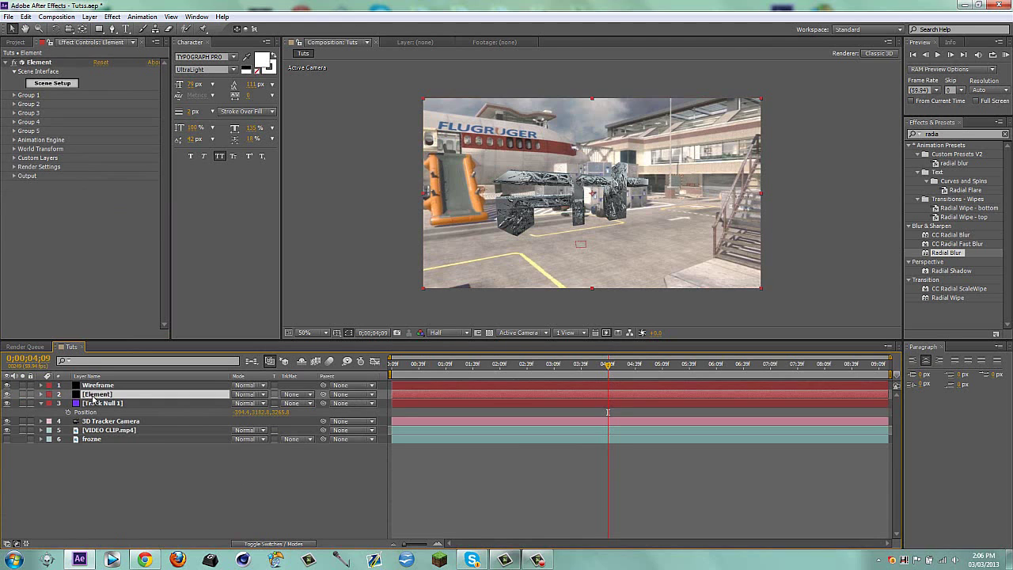
click(104, 386)
Delete the Wireframe layer and expand Element's Multi-Object settings.
key(Delete)
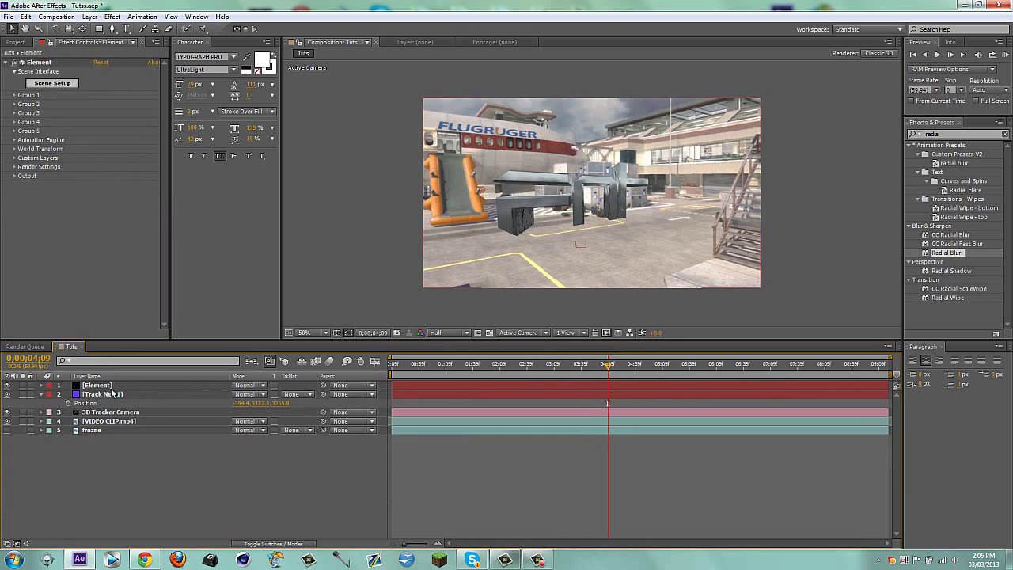
click(115, 385)
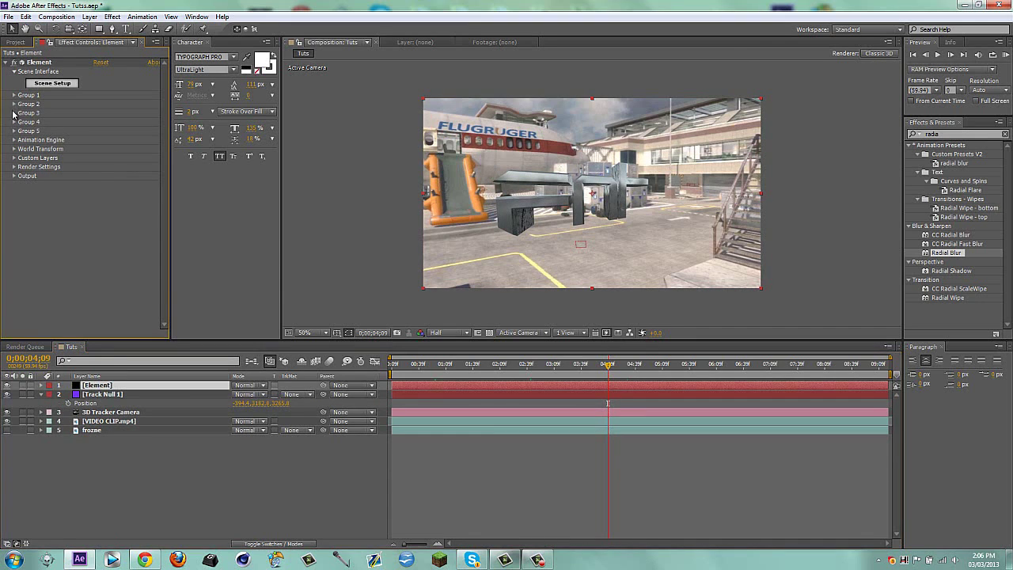
click(13, 95)
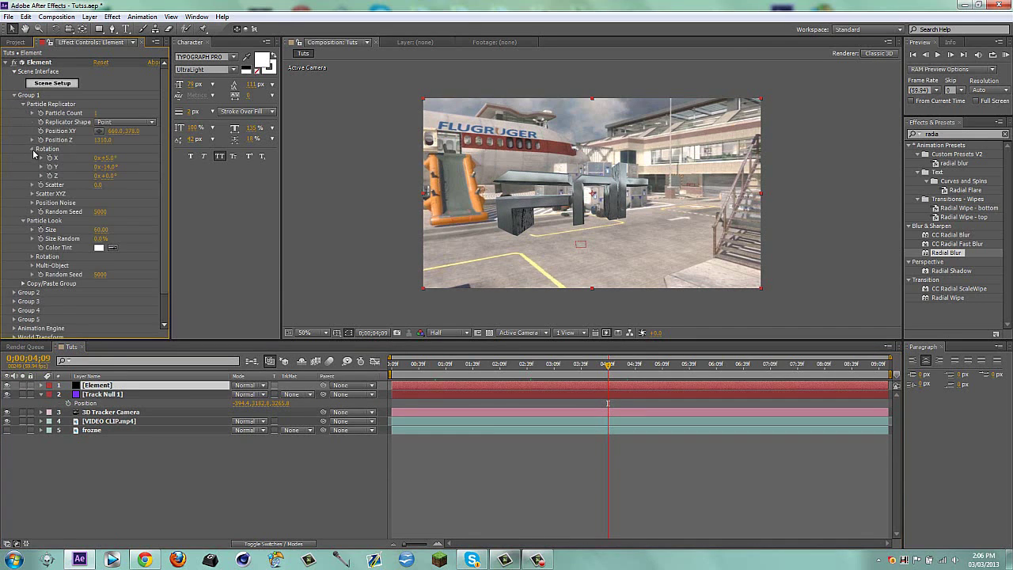
click(33, 149)
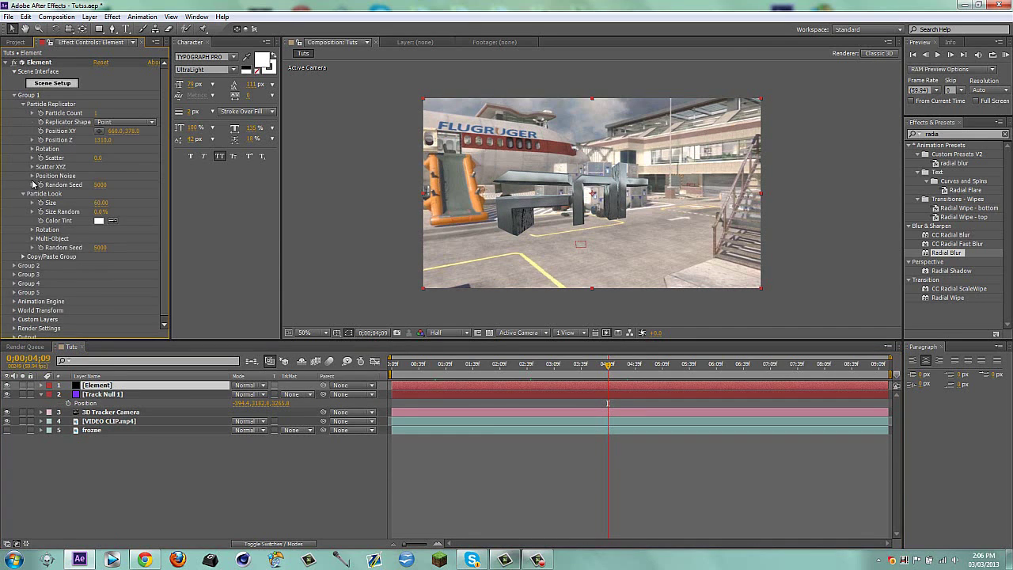
click(33, 239)
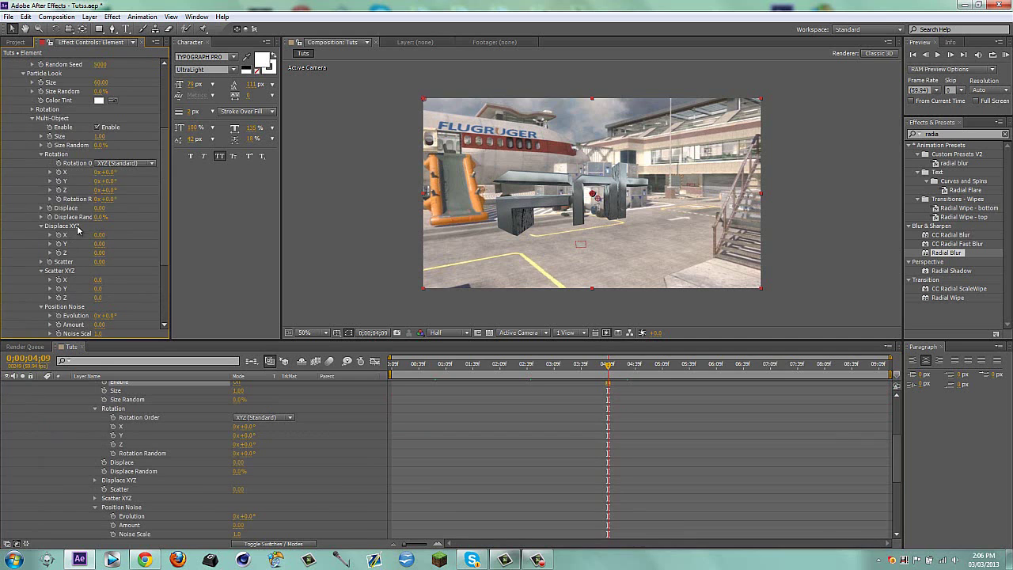
scroll(504, 226, up, 2)
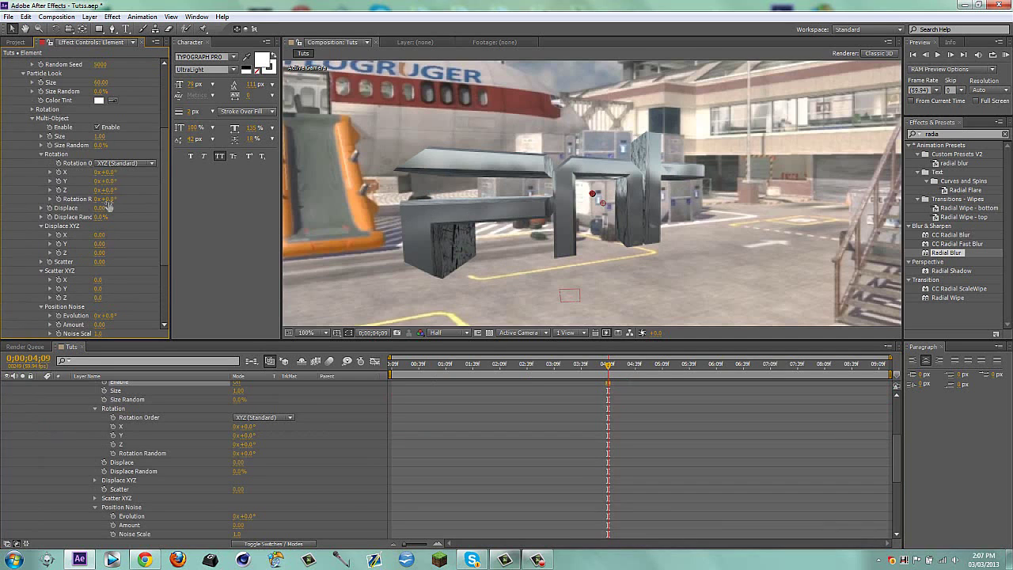
Set Rotation Random to 14°, Displace Y to 0.07 and Displace Z to 0.05.
drag(113, 201, 116, 204)
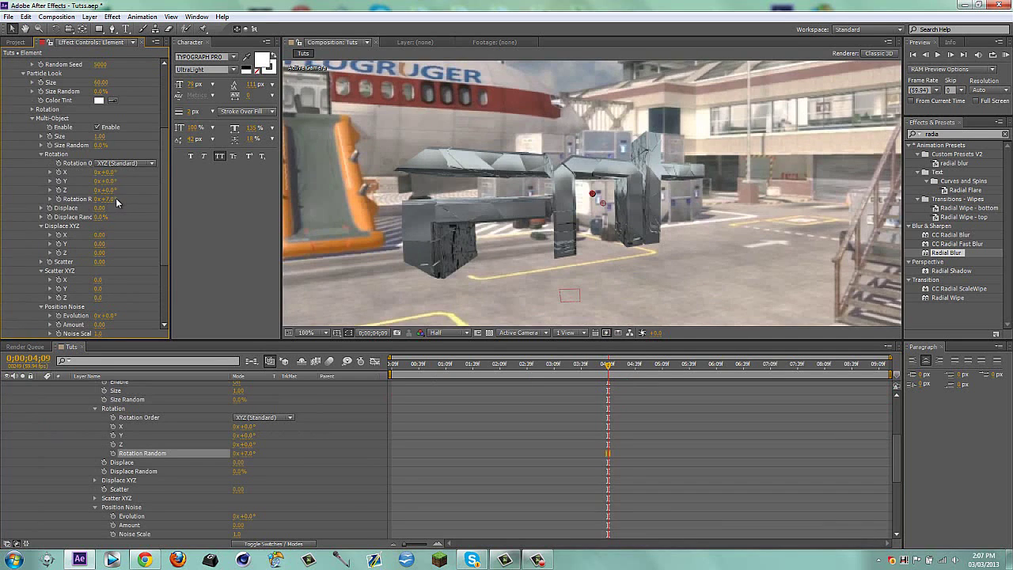
drag(114, 199, 117, 202)
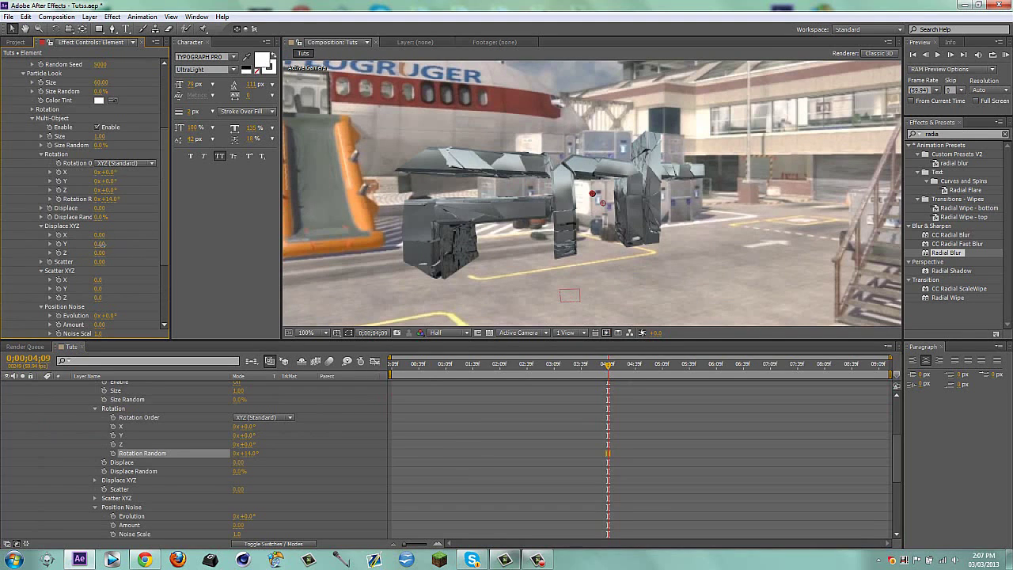
drag(101, 245, 107, 250)
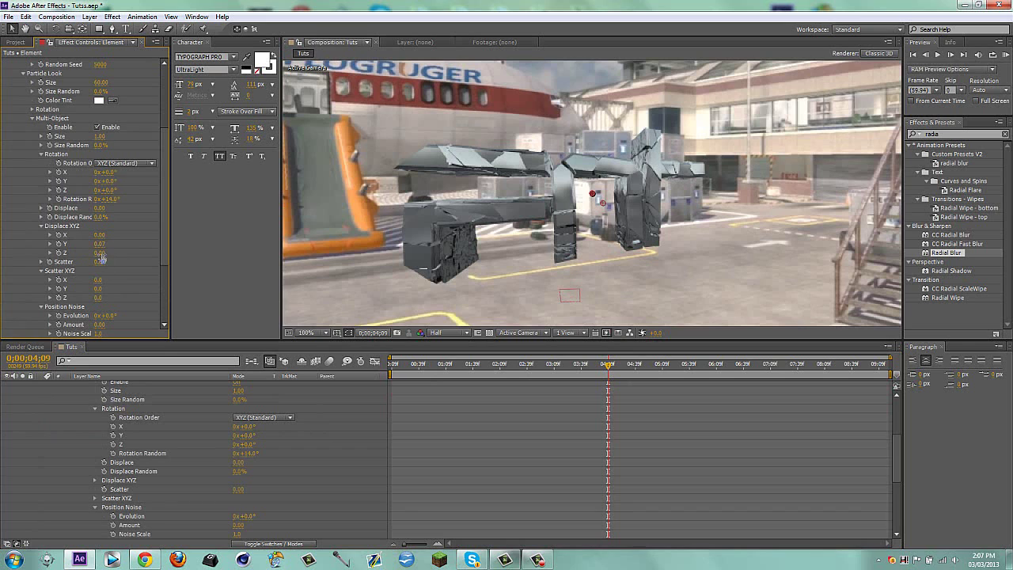
click(100, 253)
text(5)
key(Return)
Zoom the viewer back to full frame and collapse the Element layer's properties.
key(comma)
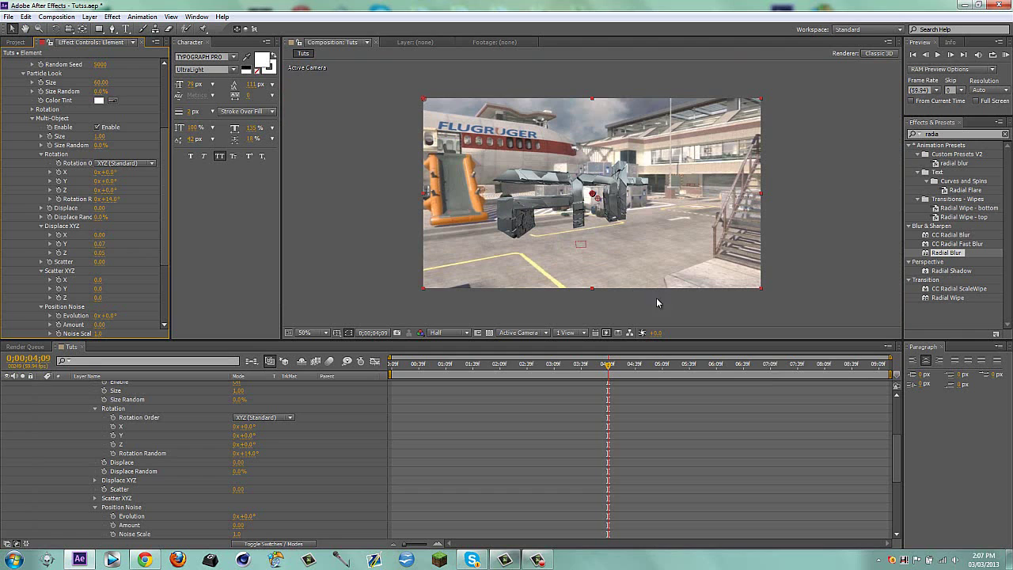
click(659, 304)
scroll(55, 145, up, 4)
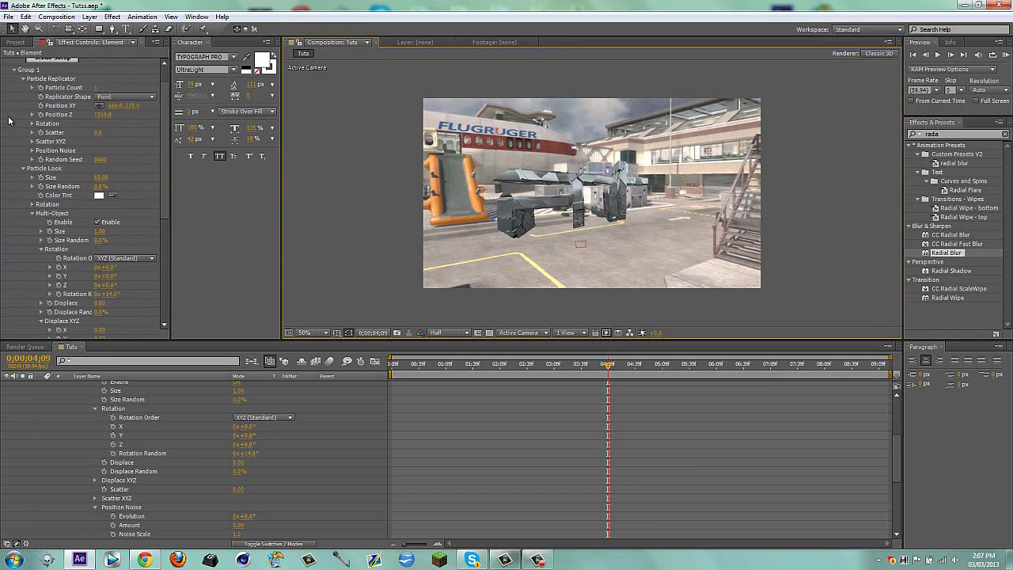
scroll(22, 96, up, 1)
click(16, 96)
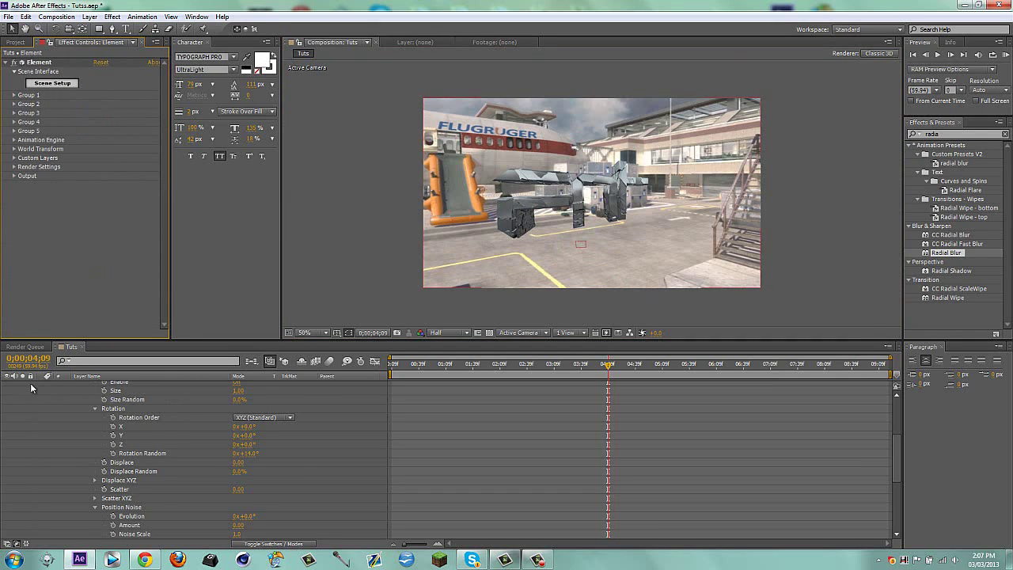
click(140, 405)
key(u)
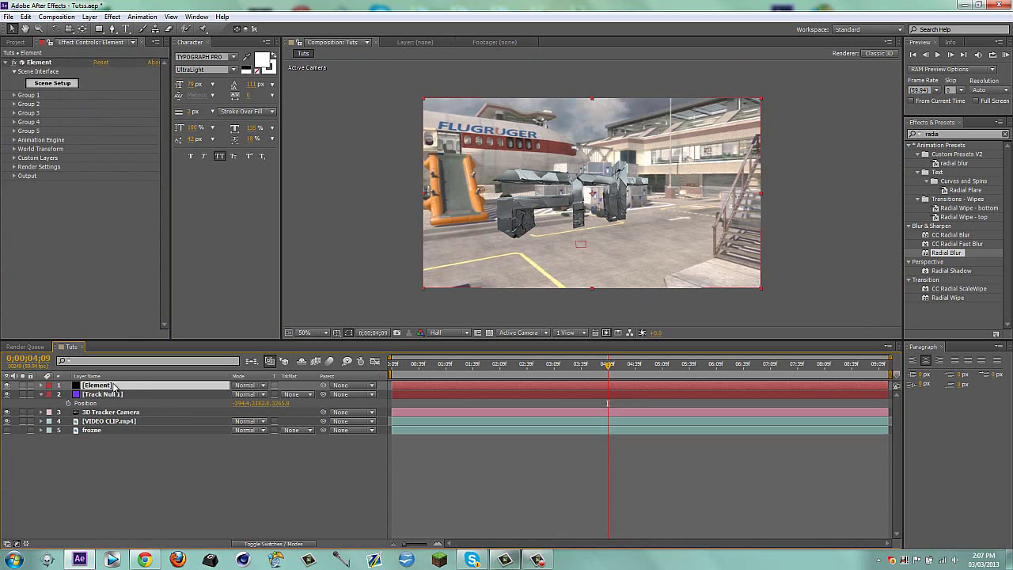
Duplicate the Element layer and rename the copy 'Wireframe'.
key(ctrl+d)
key(Return)
text(Wiref)
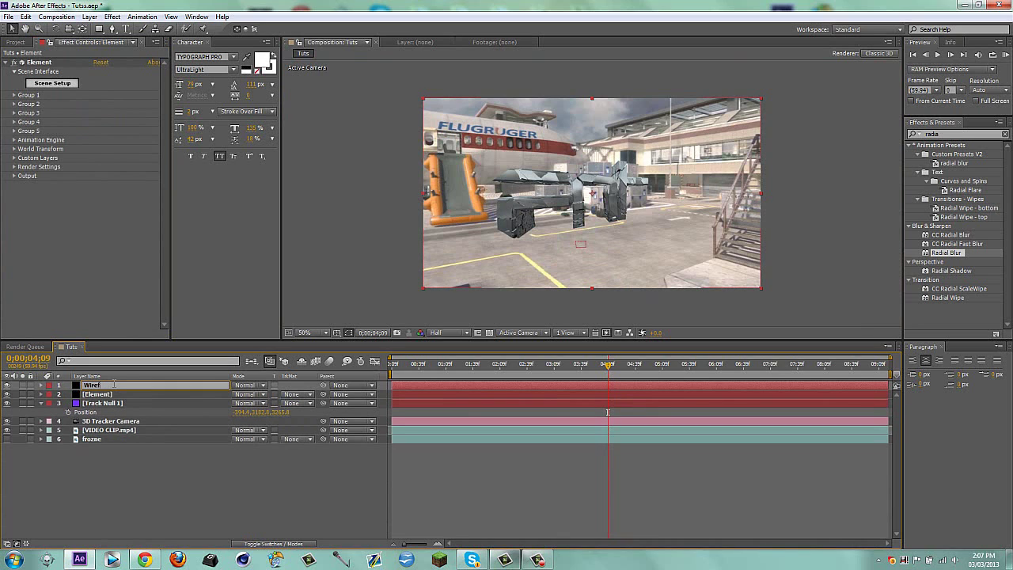
text(rame)
key(Return)
key(Return)
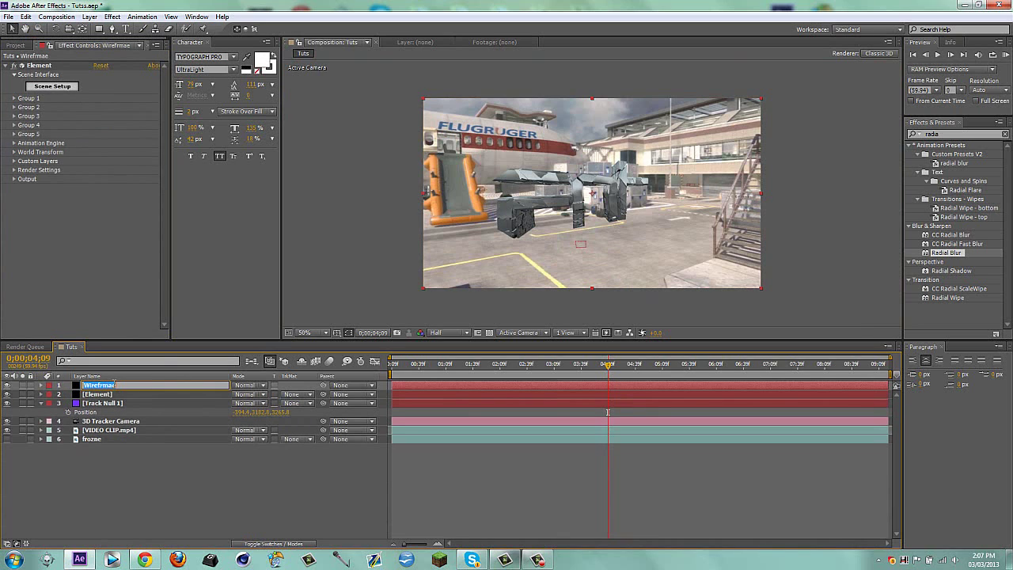
text(W)
key(Return)
Set the Wireframe layer's Output Polygon Mode to Wireframe.
click(13, 179)
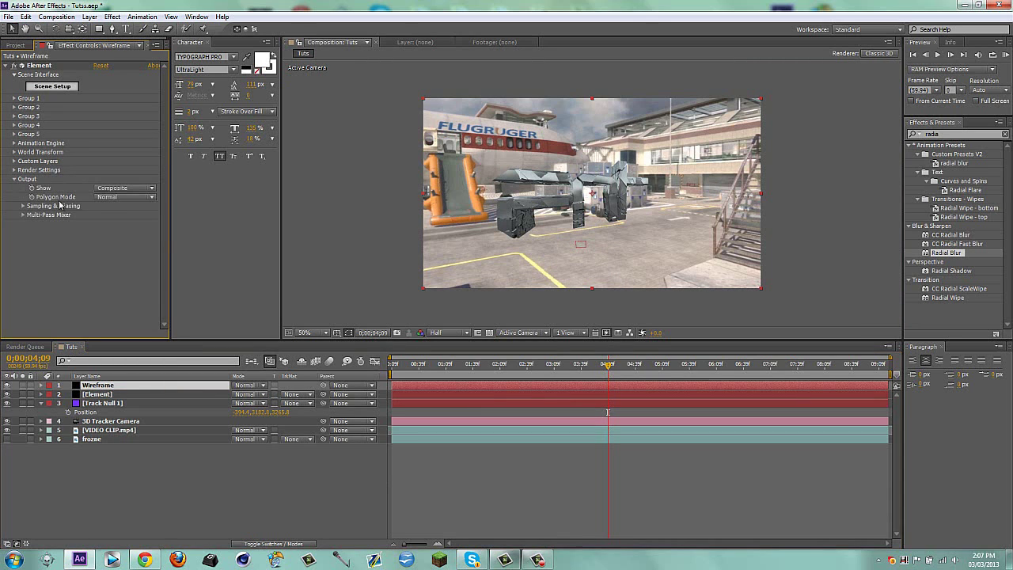
click(123, 196)
click(129, 219)
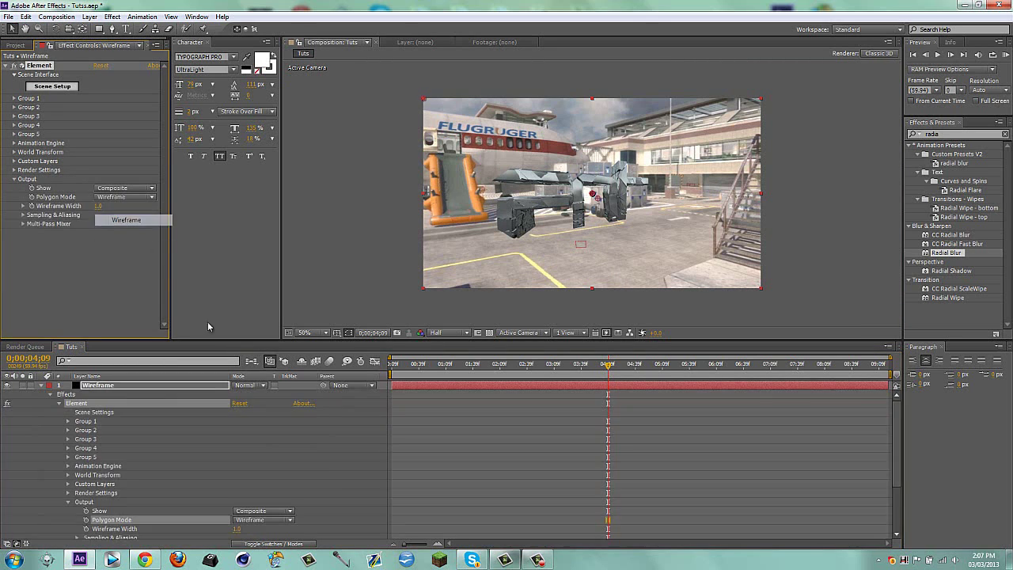
Toggle the solid Element layer to compare it with the wireframe, then select Wireframe.
key(ctrl+shift+a)
click(41, 386)
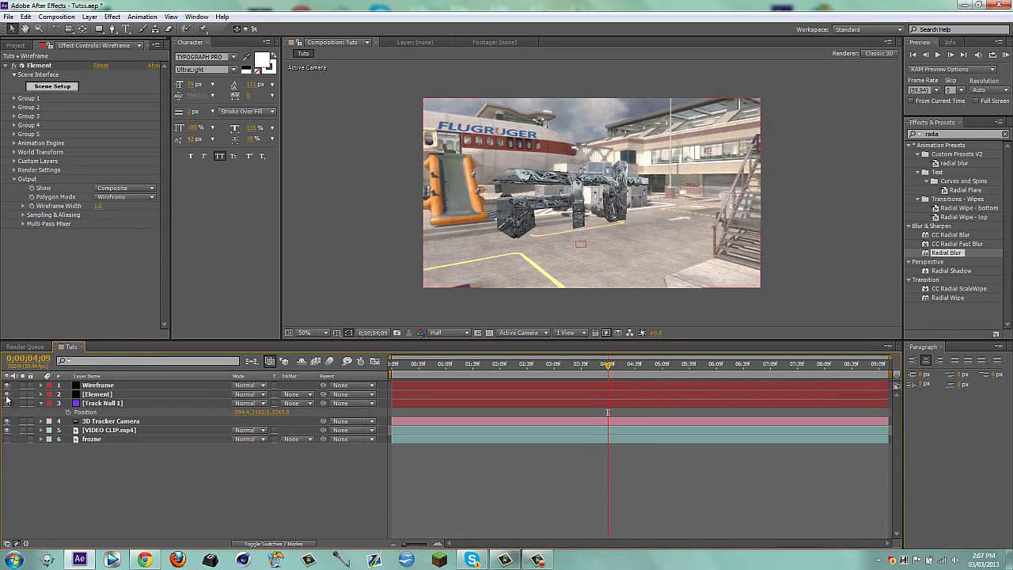
click(7, 394)
click(6, 395)
click(7, 395)
click(7, 395)
click(7, 395)
click(6, 395)
click(93, 386)
In the Wireframe layer's Scene Setup, apply the Cut_InSide material to the model and click OK.
click(56, 86)
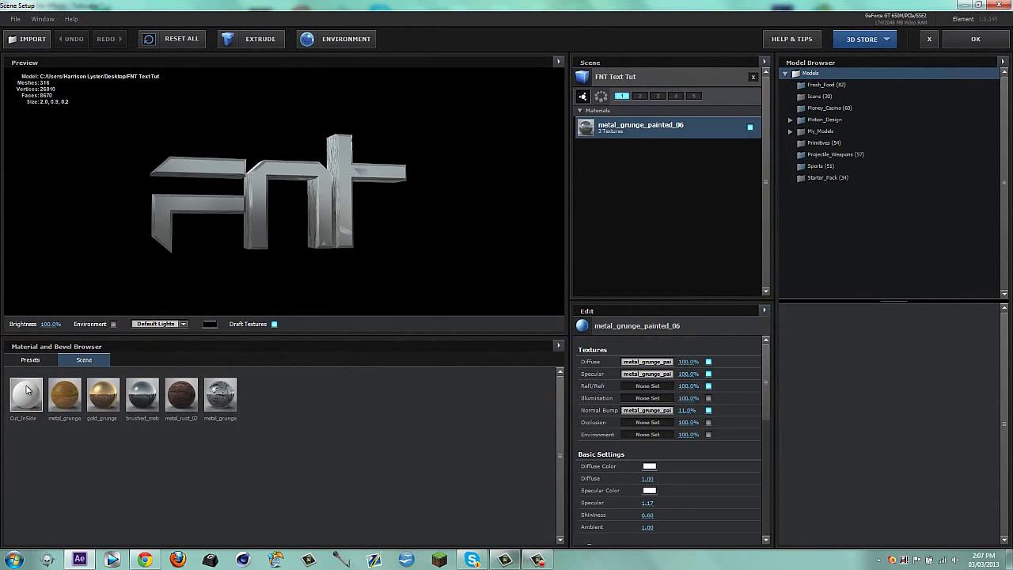
drag(737, 82, 278, 193)
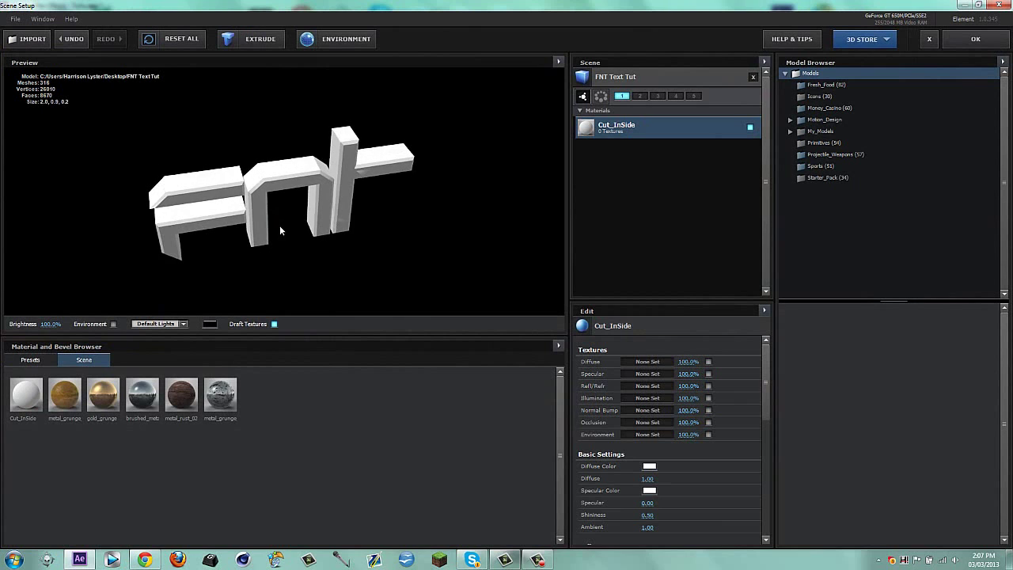
click(976, 39)
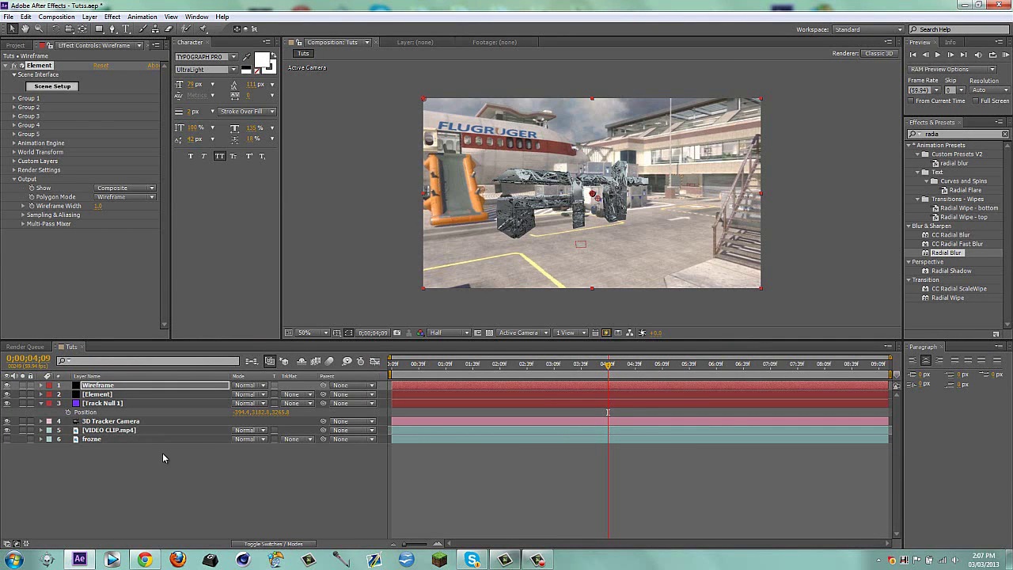
Hide the solid Element layer to view the wireframe alone, and return to about 2 seconds.
click(7, 386)
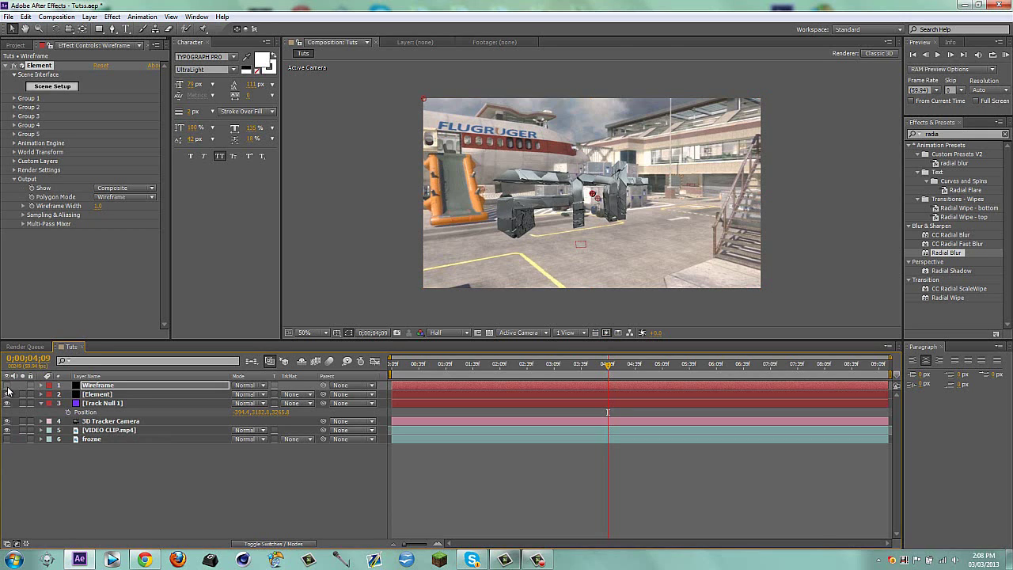
click(7, 387)
click(8, 393)
click(7, 386)
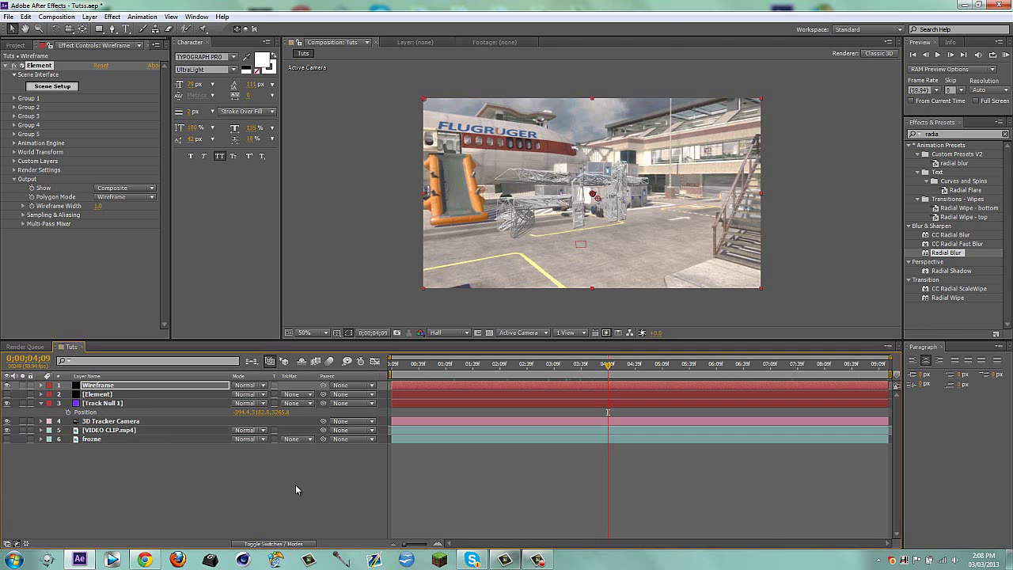
click(264, 517)
mouse_move(508, 366)
mouse_down()
mouse_move(549, 367)
mouse_move(509, 367)
mouse_up()
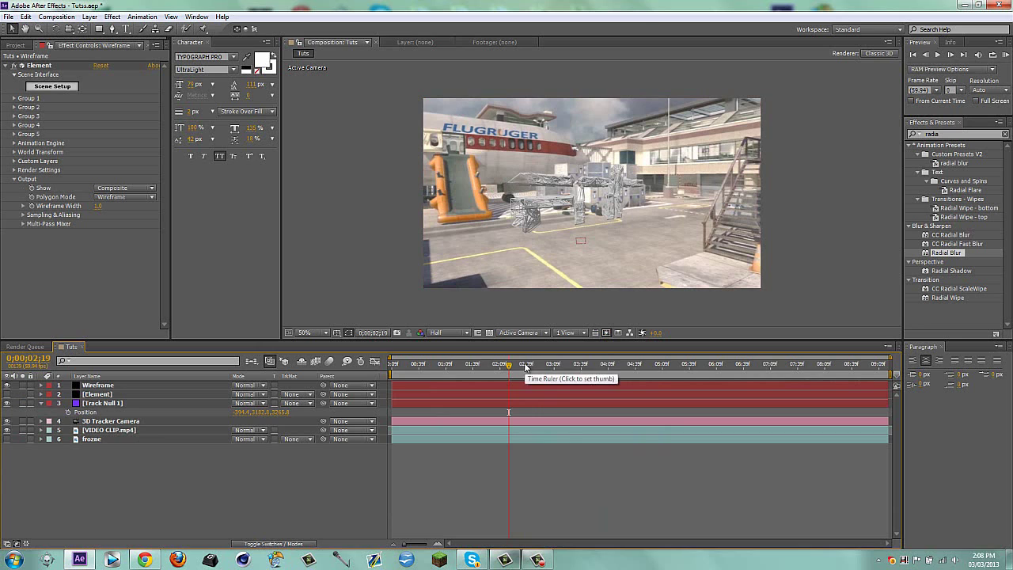
Create a black solid named 'Matte' with Ctrl+Y and hide it.
key(ctrl+y)
text(Matte)
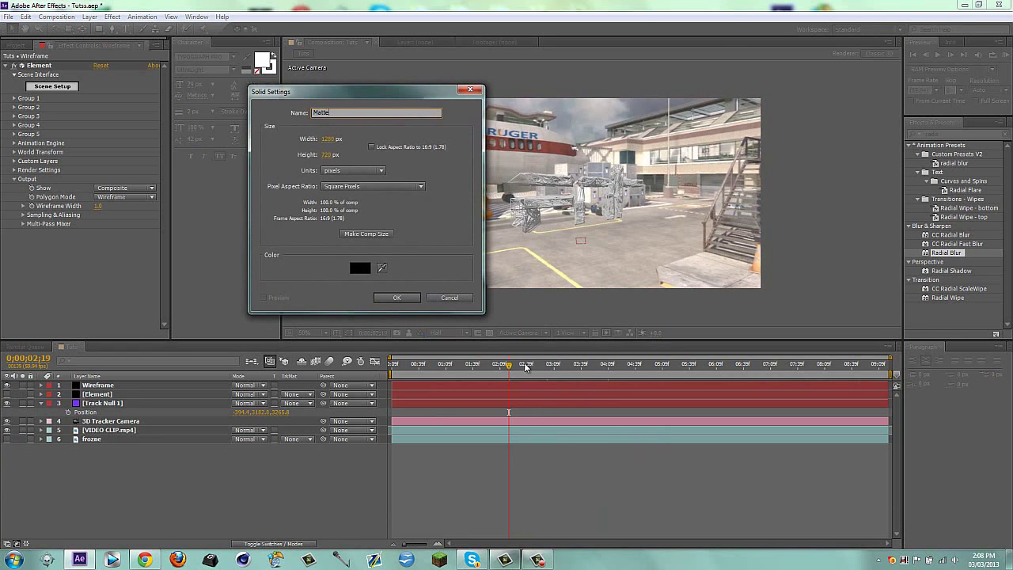
key(Return)
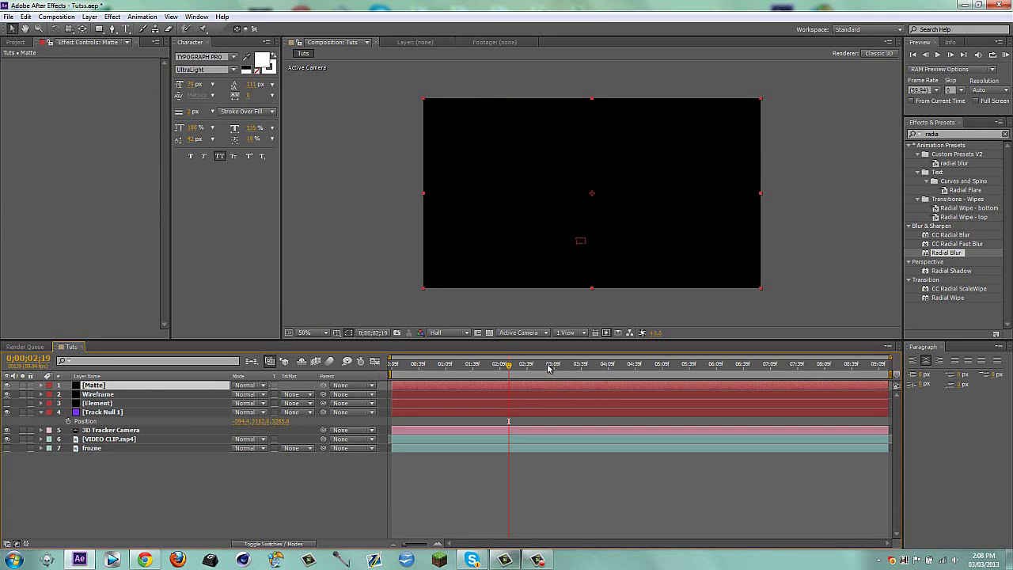
click(8, 385)
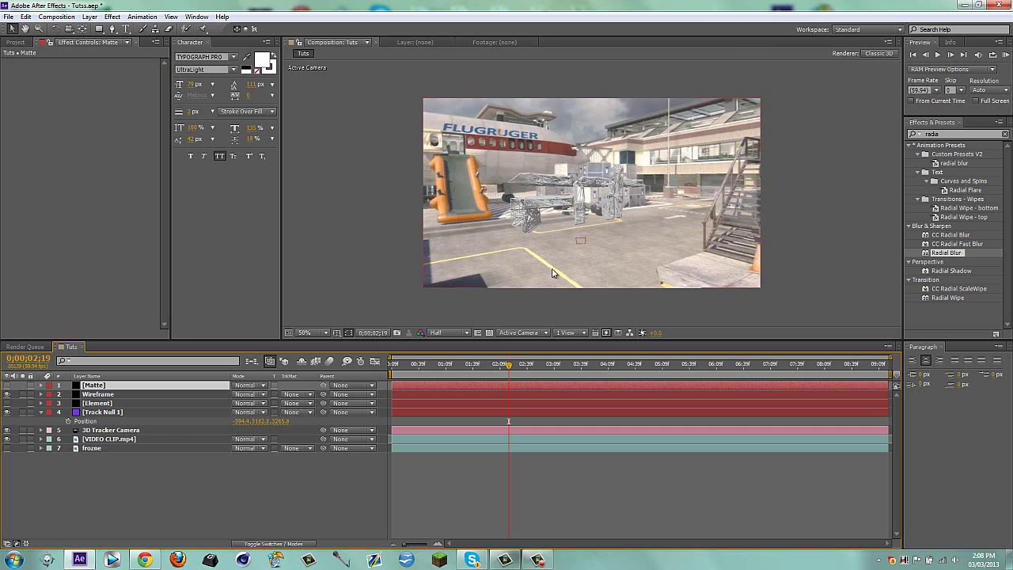
Draw a closed polygon mask around the object on the Matte layer with the Pen tool.
click(112, 28)
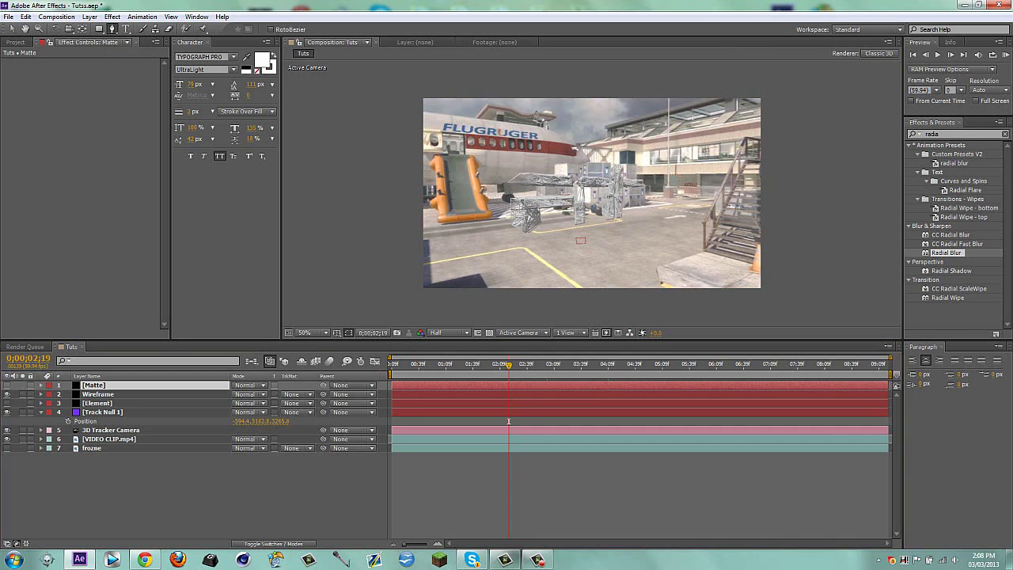
click(542, 108)
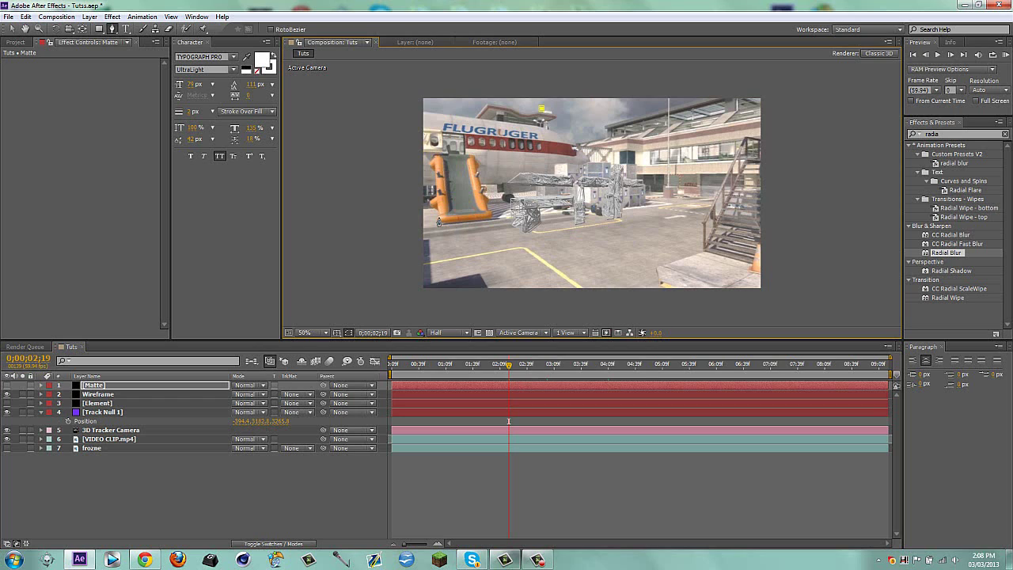
click(437, 223)
click(538, 288)
click(677, 167)
key(ctrl+z)
click(582, 284)
click(628, 278)
click(704, 166)
click(541, 108)
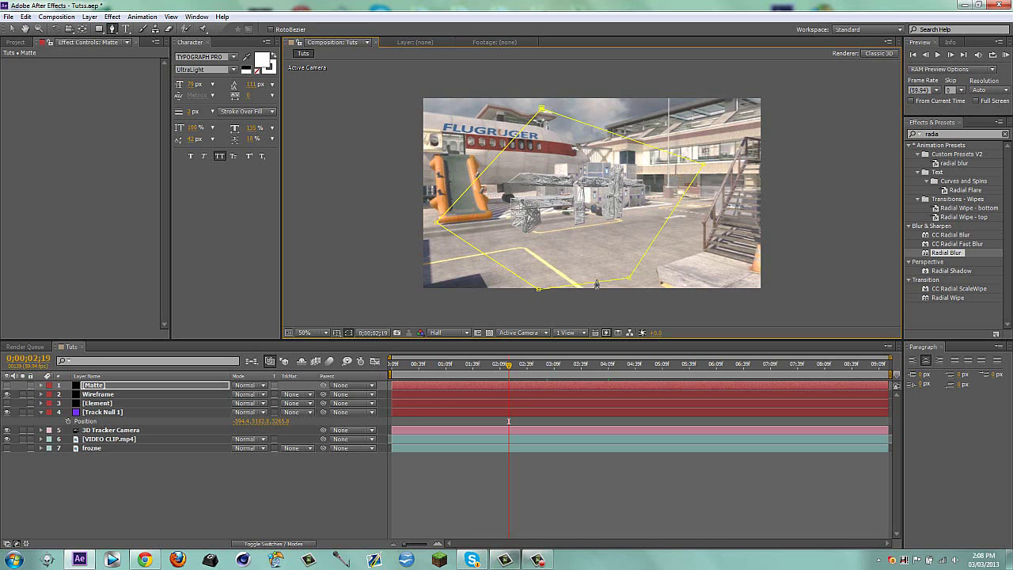
Return to the Selection tool and select the Matte layer.
key(v)
click(243, 477)
click(98, 394)
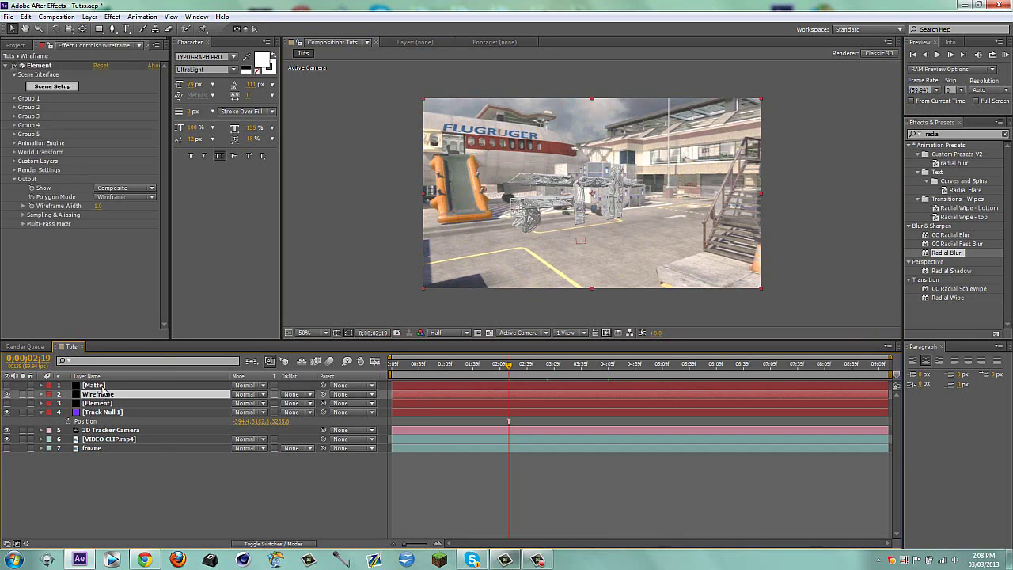
click(95, 385)
Reveal the Matte layer's Mask Path and set its first keyframe.
key(m)
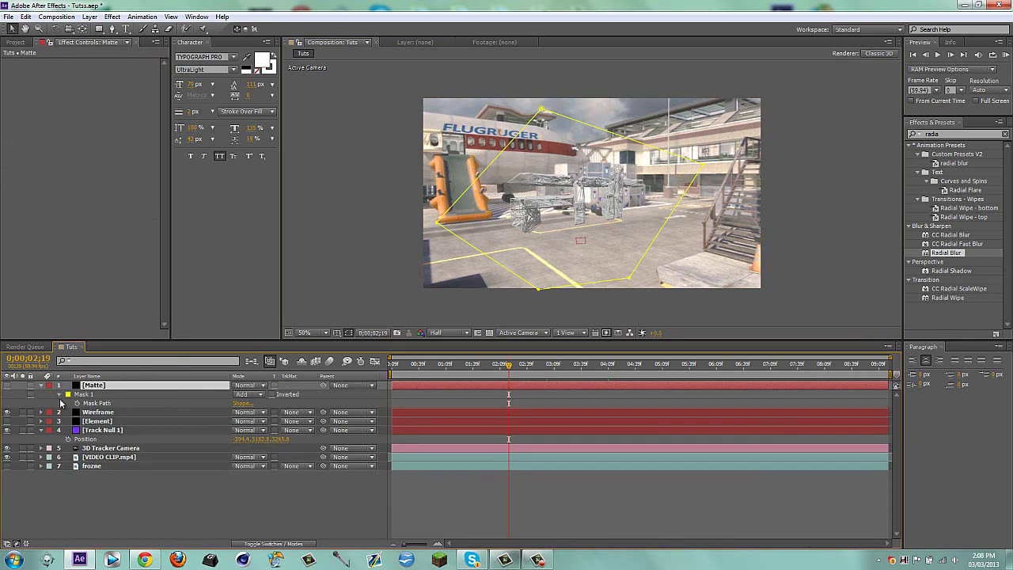
click(76, 403)
click(115, 404)
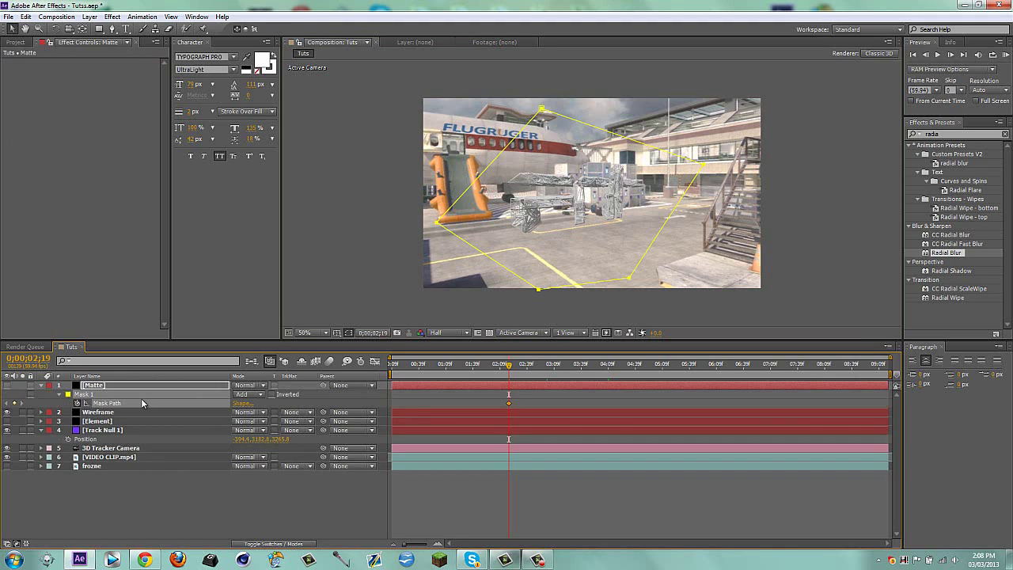
Step forward through the footage, delete the unwanted keyframe, and add a new Mask Path keyframe.
key(shift+Page_Down)
key(shift+Page_Down)
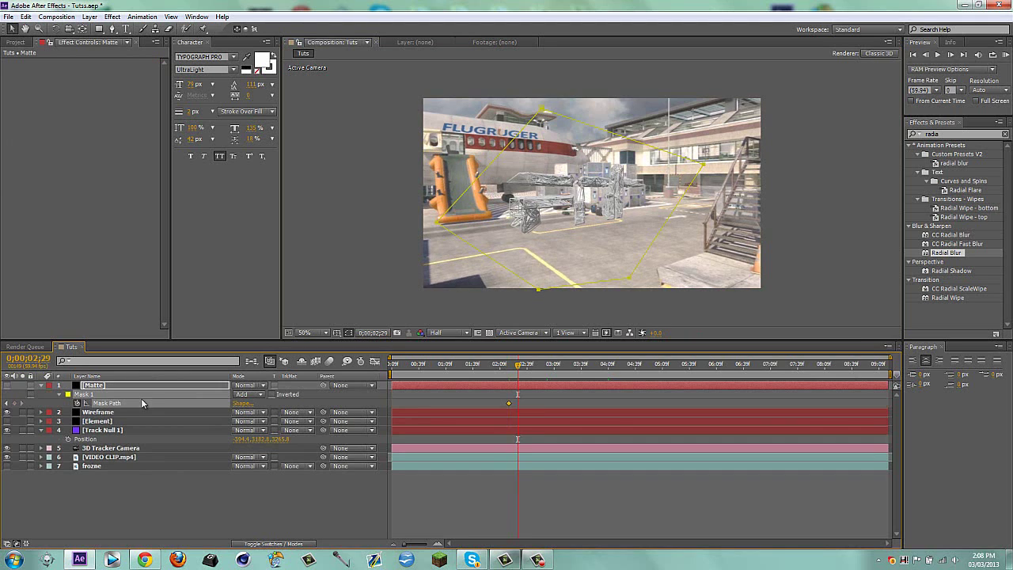
key(shift+Page_Down)
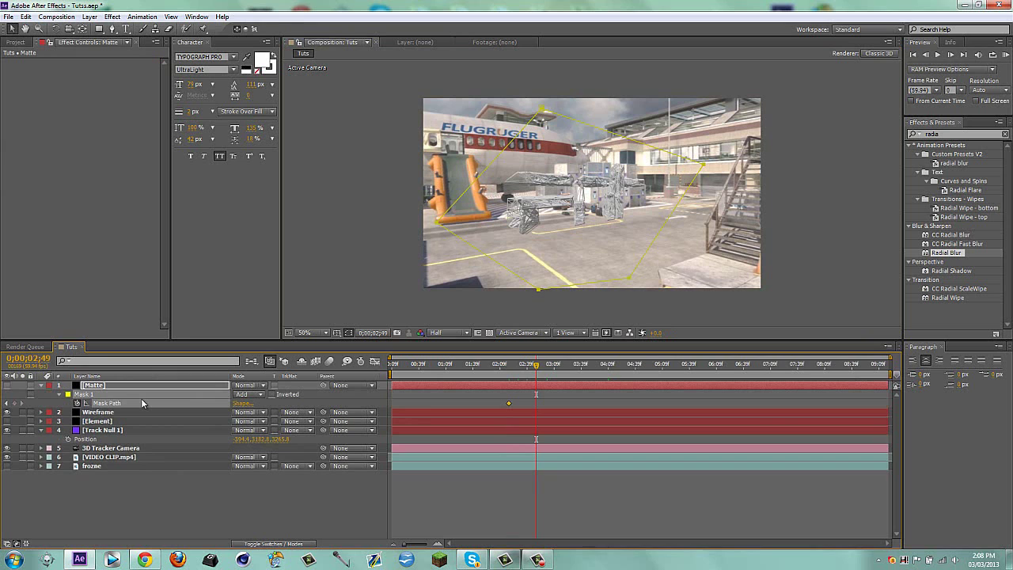
key(shift+Page_Up)
key(shift+Page_Up)
key(shift+Page_Up)
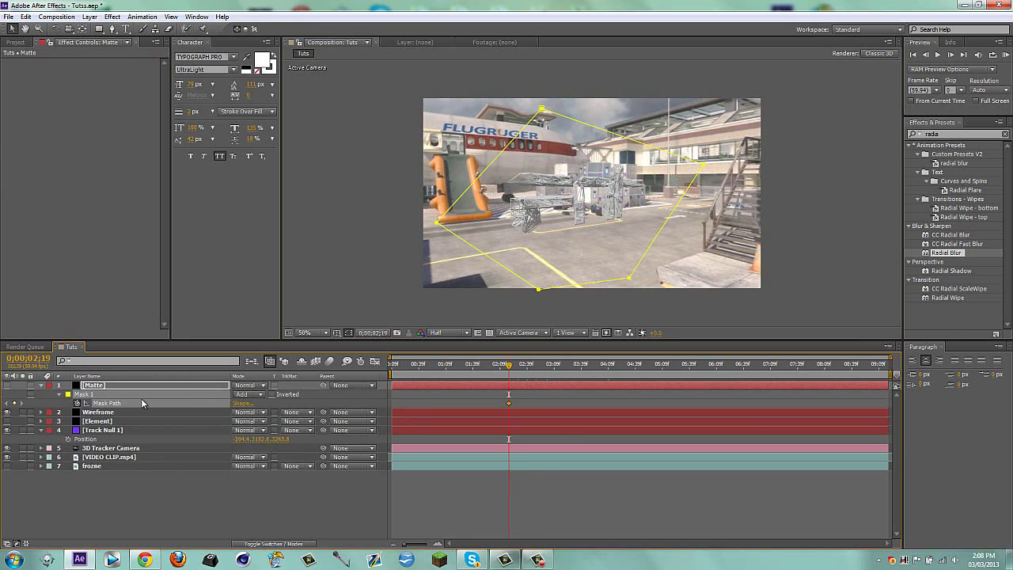
key(shift+Page_Down)
key(shift+Page_Down)
key(shift+Page_Down)
key(shift+Page_Down)
key(shift+Page_Down)
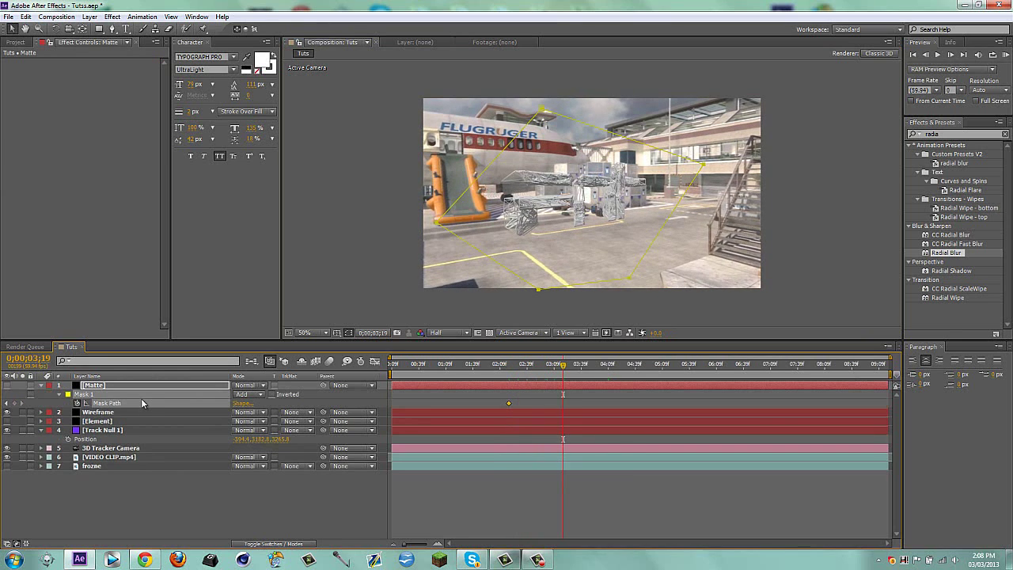
key(shift+Page_Down)
key(shift+Page_Down)
key(shift+Page_Down)
key(shift+Page_Down)
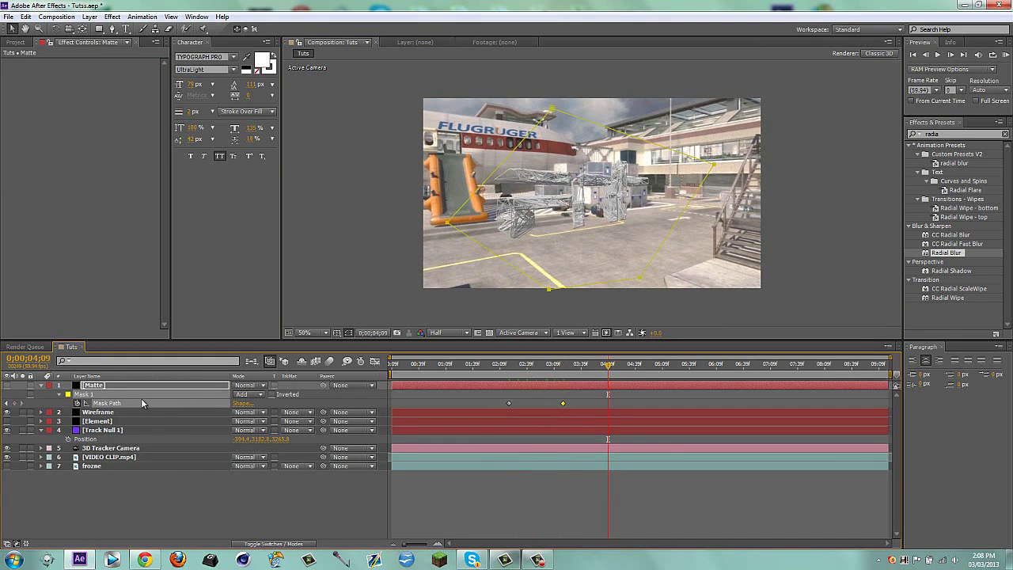
key(shift+Page_Down)
key(shift+Page_Down)
key(shift+Page_Down)
key(shift+Page_Down)
key(shift+Page_Down)
key(shift+Page_Down)
key(shift+Page_Down)
key(shift+Page_Down)
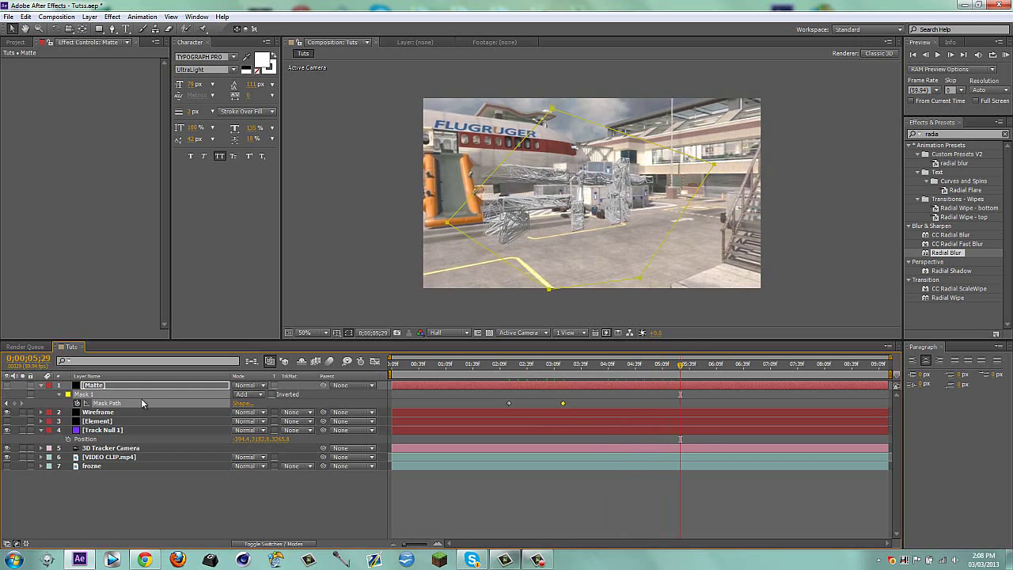
key(shift+Page_Down)
key(shift+Page_Down)
key(shift+Page_Down)
key(shift+Page_Down)
key(shift+Page_Down)
key(shift+Page_Down)
key(shift+Page_Down)
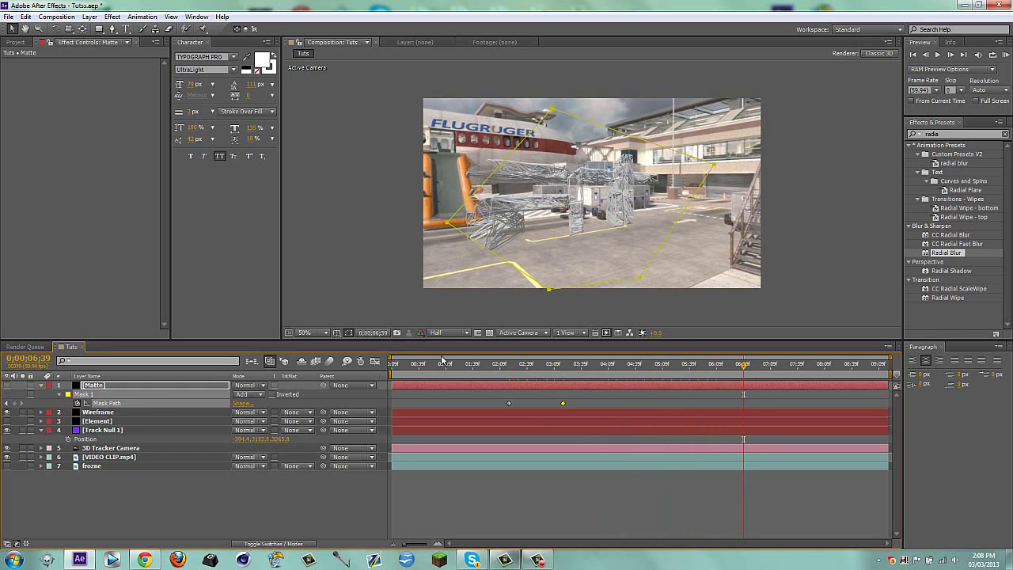
key(Delete)
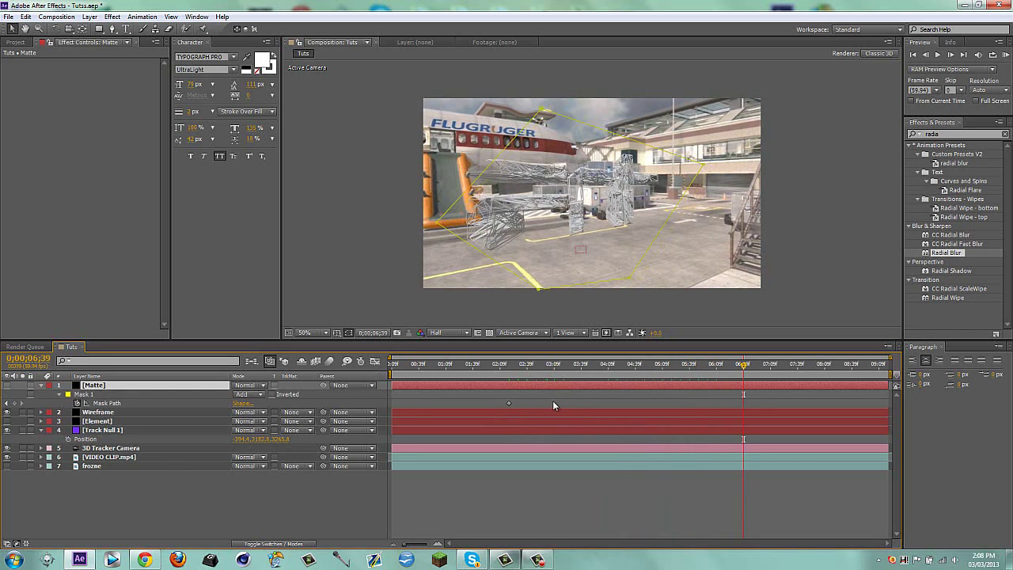
click(14, 403)
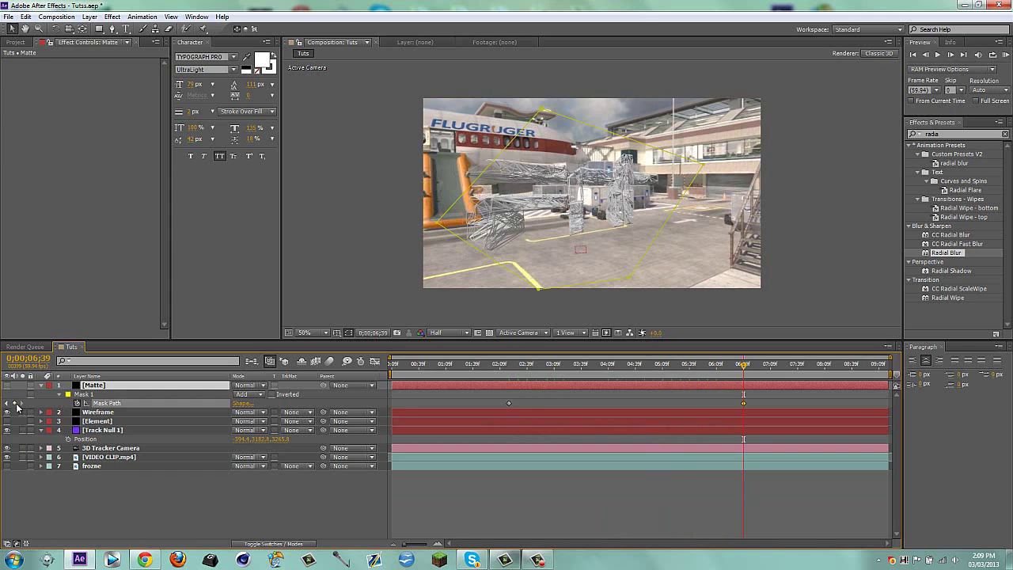
Drag the mask's points rightward across the model and preview the animation.
drag(542, 108, 700, 164)
click(467, 201)
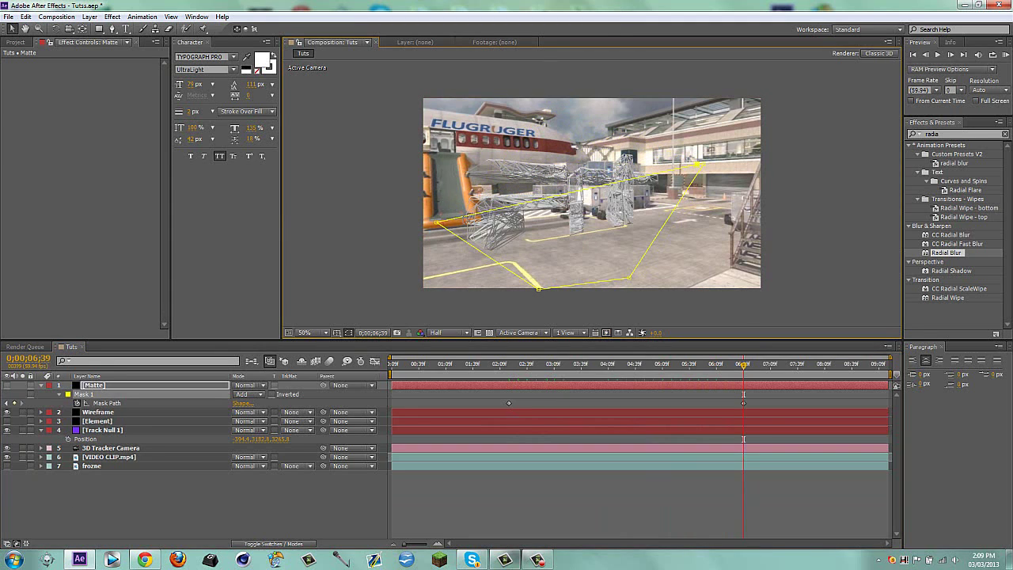
drag(439, 224, 623, 269)
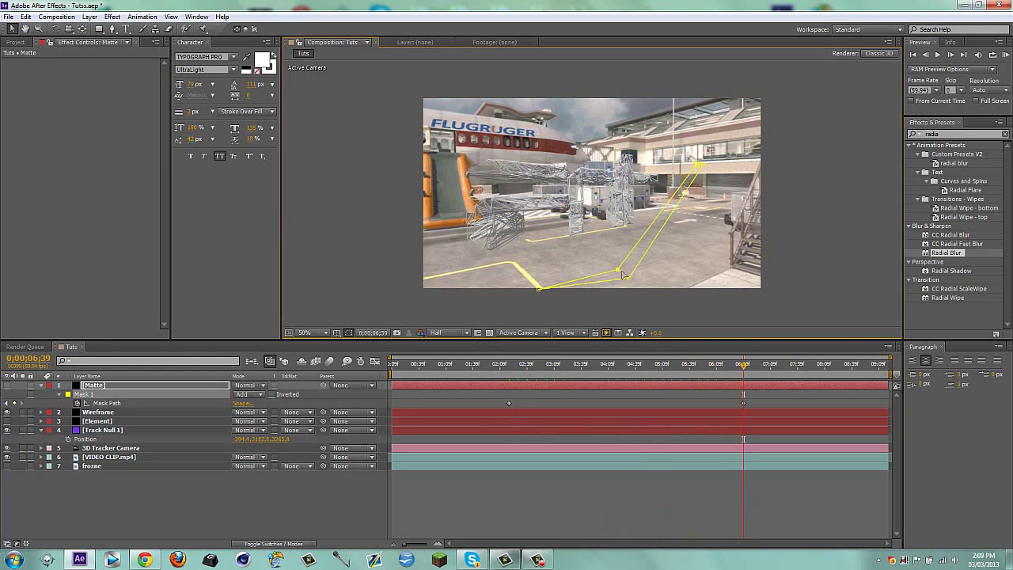
drag(742, 370, 511, 368)
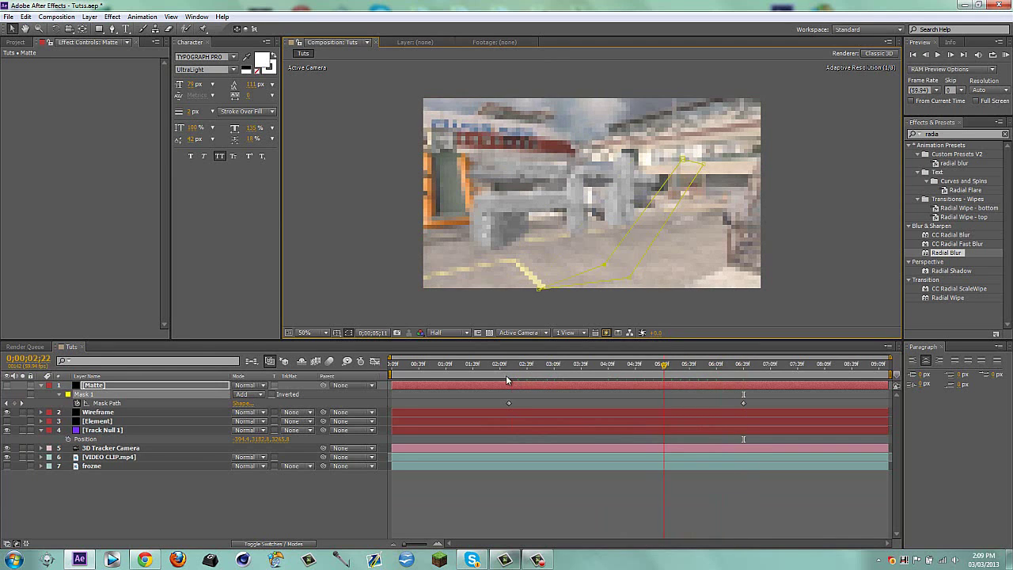
key(space)
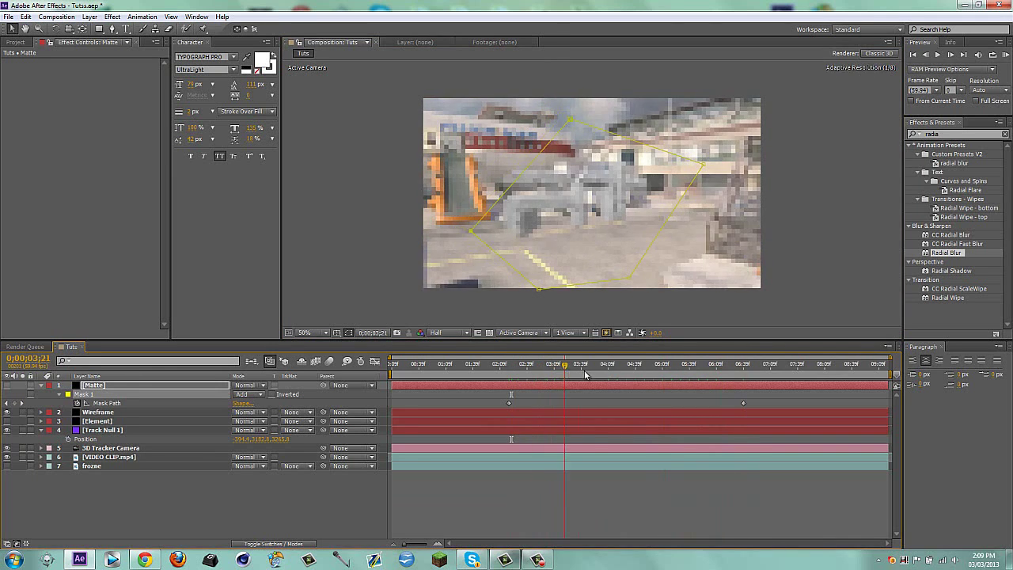
click(747, 374)
At about 0;00;08;03, drag all the mask points past the frame's right edge.
drag(746, 374, 820, 372)
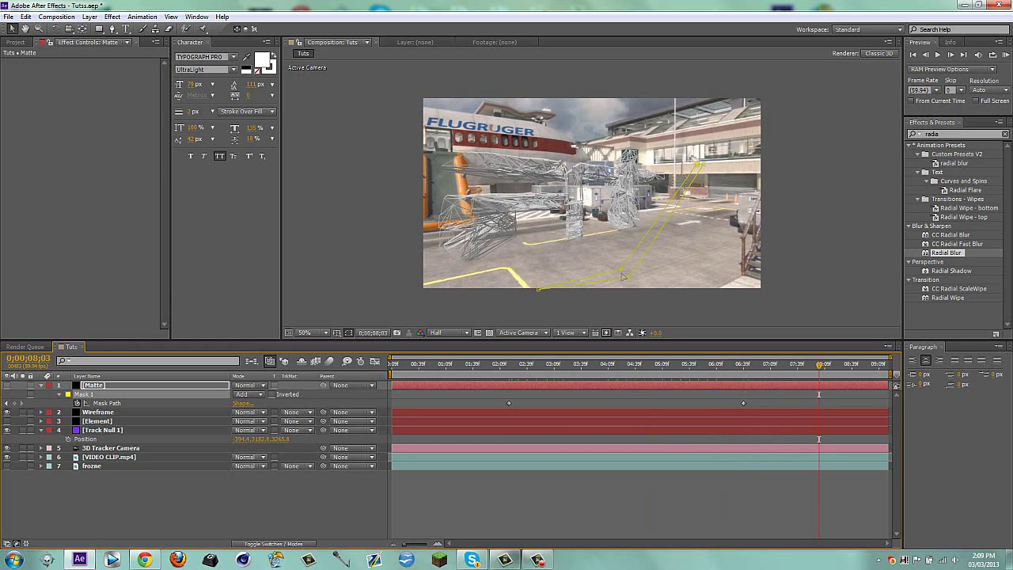
drag(541, 292, 867, 156)
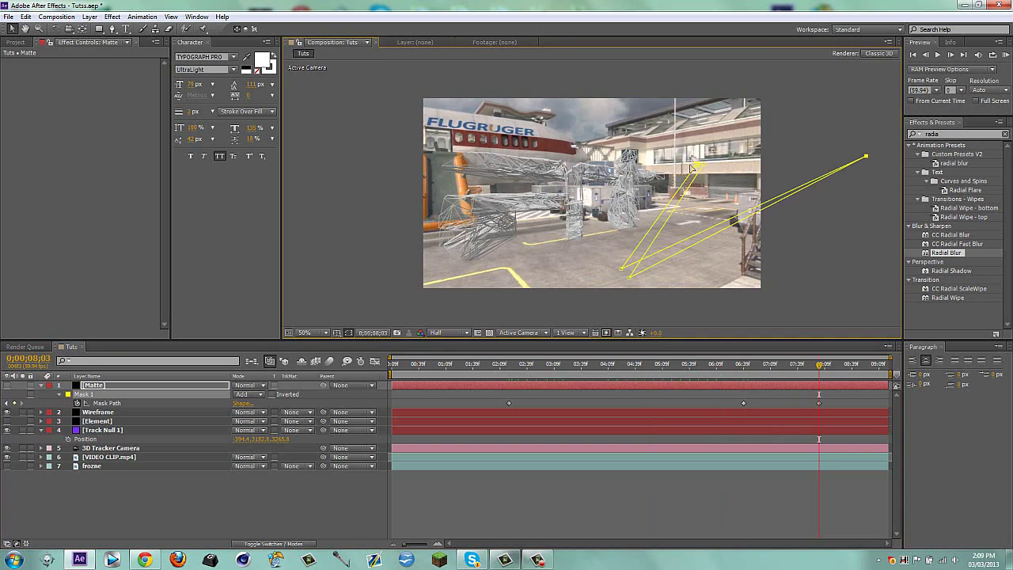
drag(743, 150, 896, 116)
drag(629, 277, 906, 176)
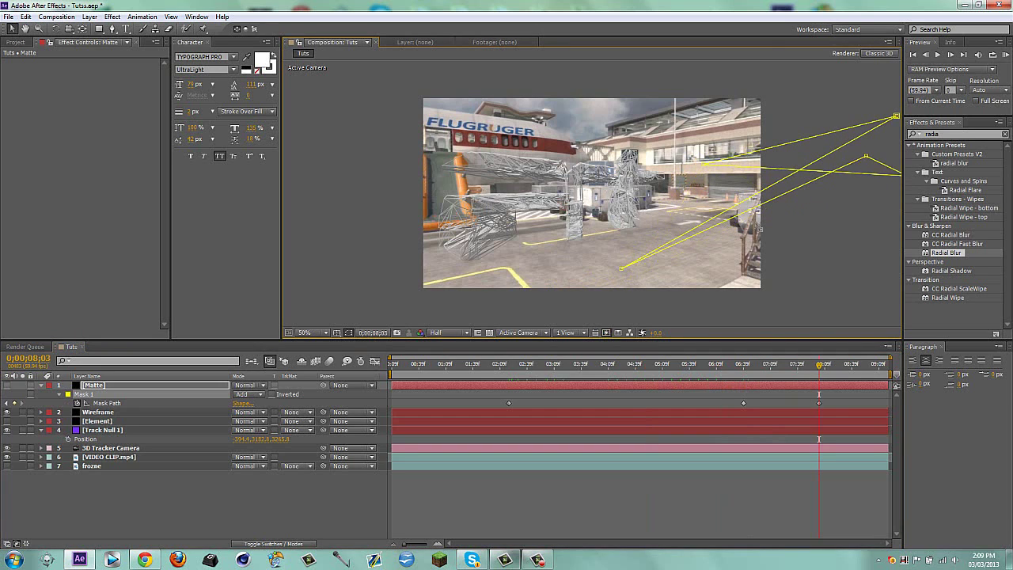
drag(620, 273, 837, 201)
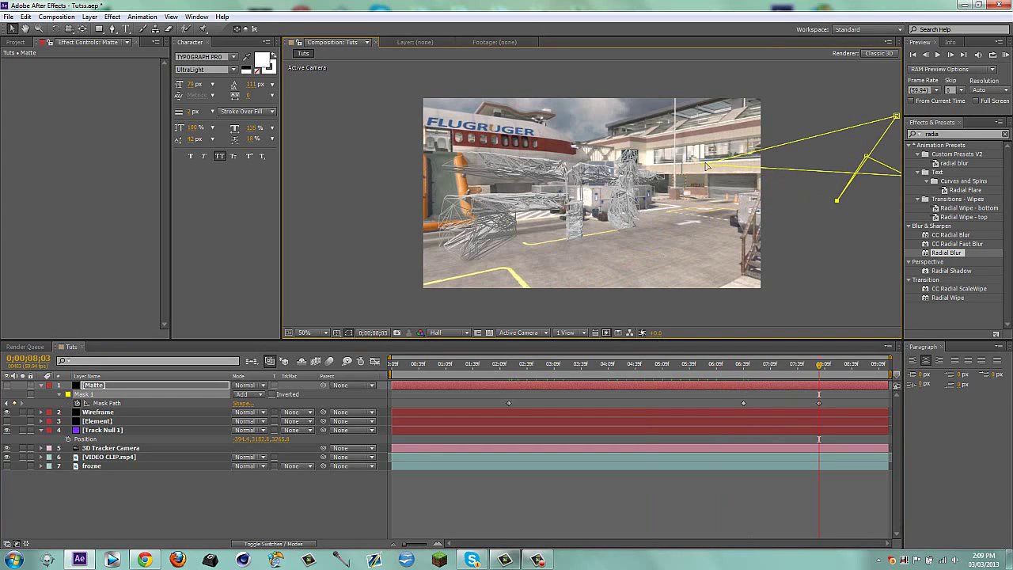
drag(702, 169, 835, 140)
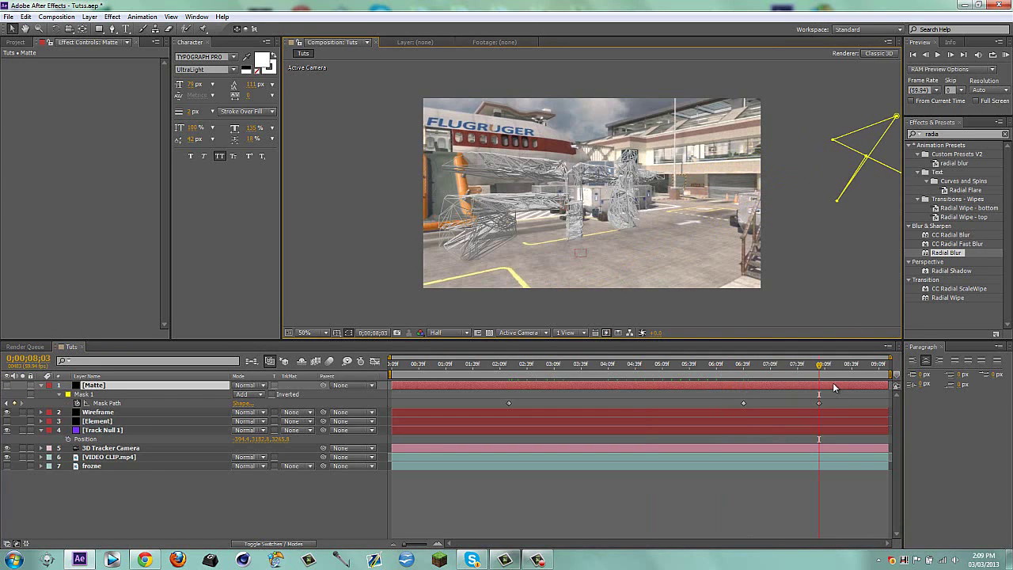
Check the Matte mask's feather amount and step through its mask shape keyframes.
key(f)
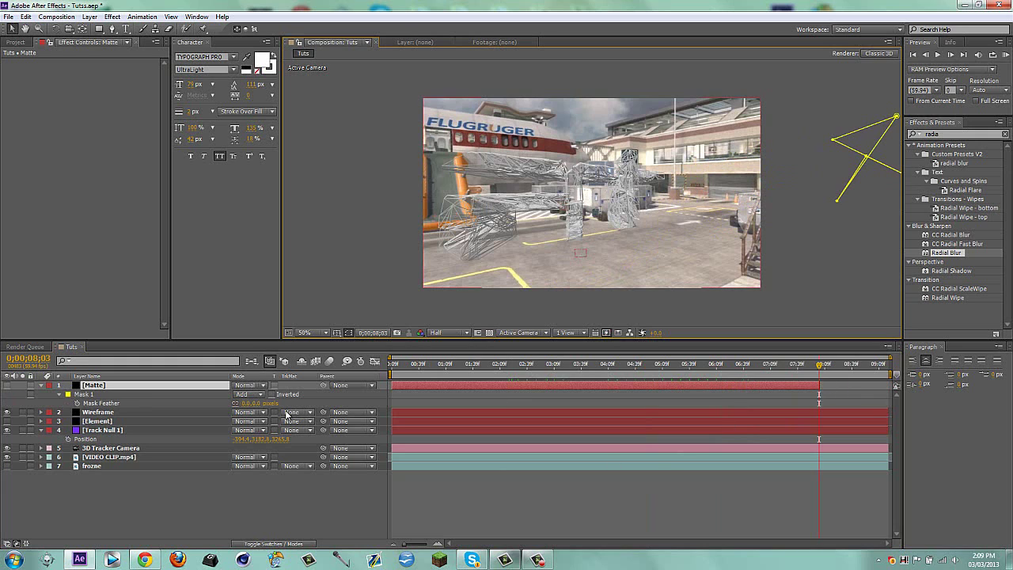
click(256, 403)
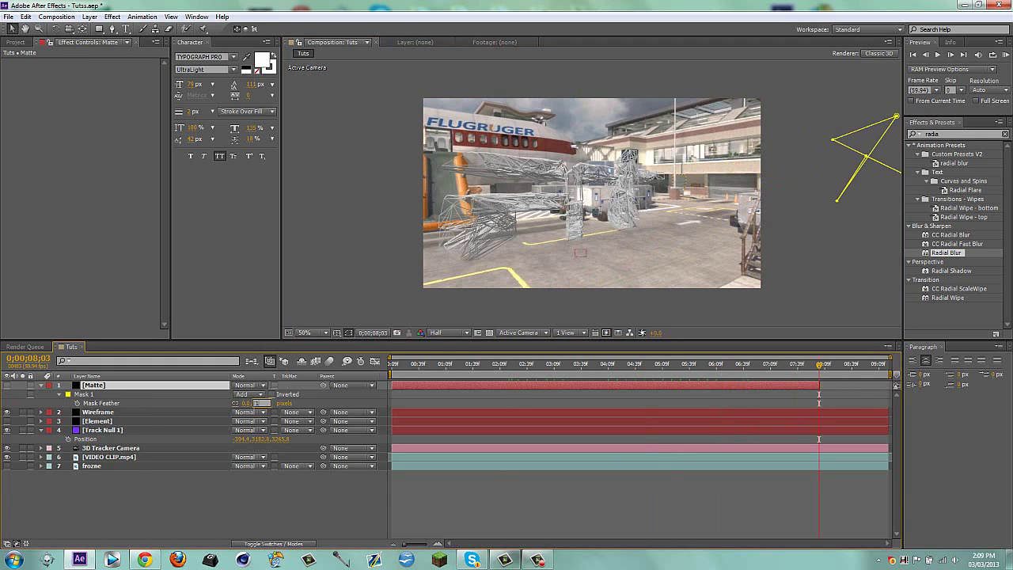
key(Return)
key(m)
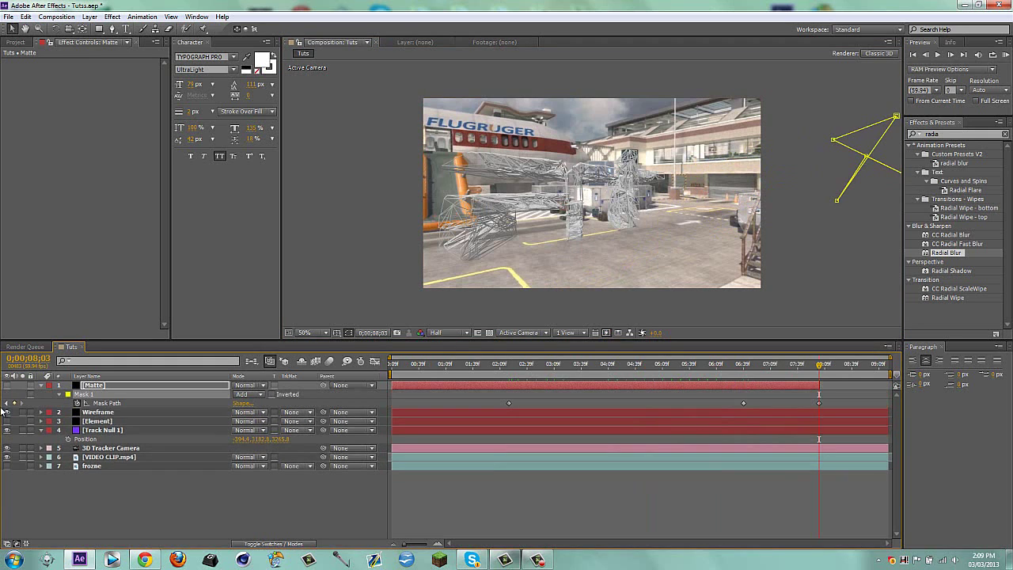
click(8, 403)
click(8, 403)
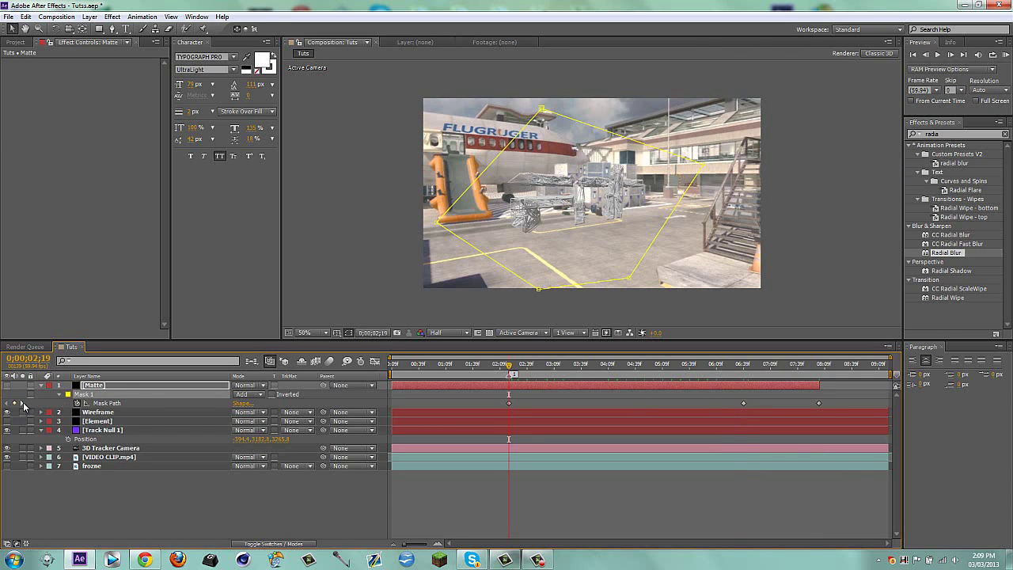
click(22, 403)
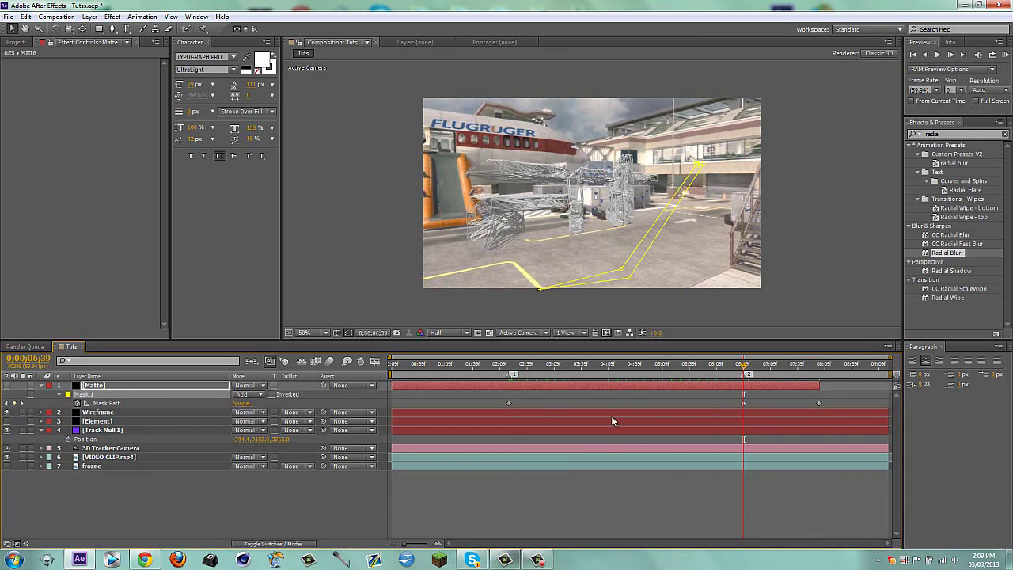
Collapse Matte's properties, move the Wireframe layer above Matte, and select the Element layer.
key(m)
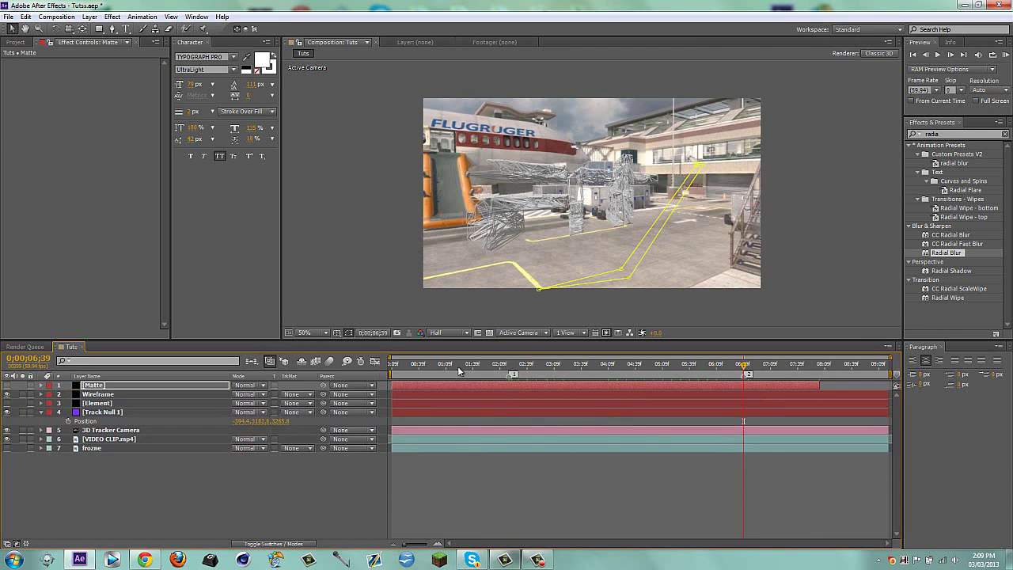
click(459, 368)
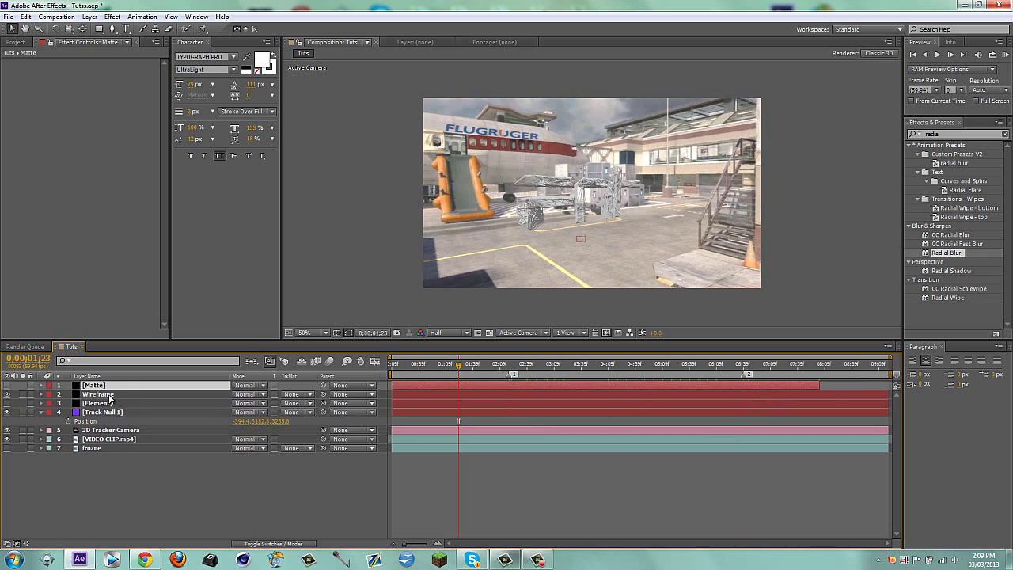
drag(111, 398, 107, 384)
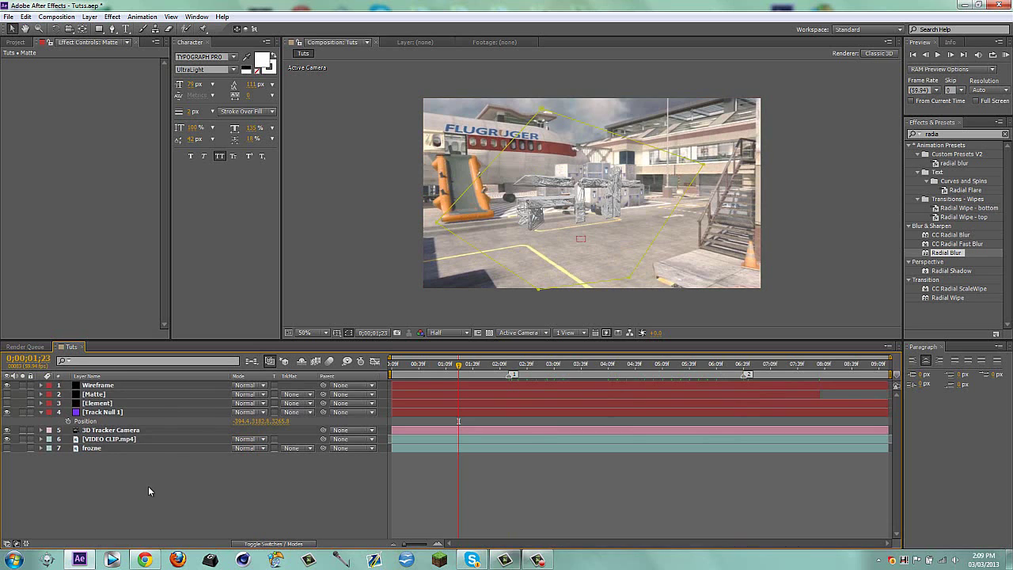
click(94, 403)
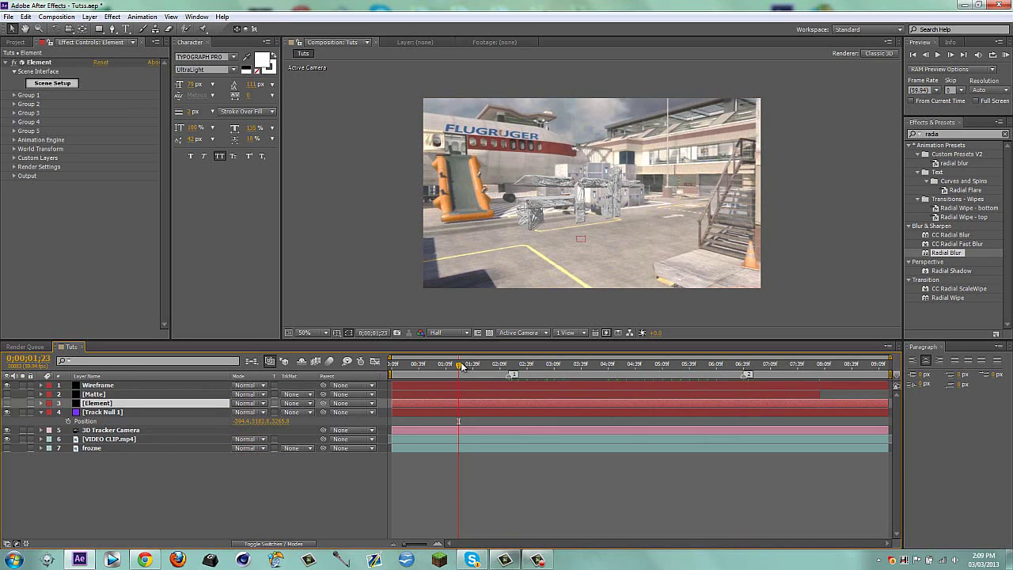
click(509, 365)
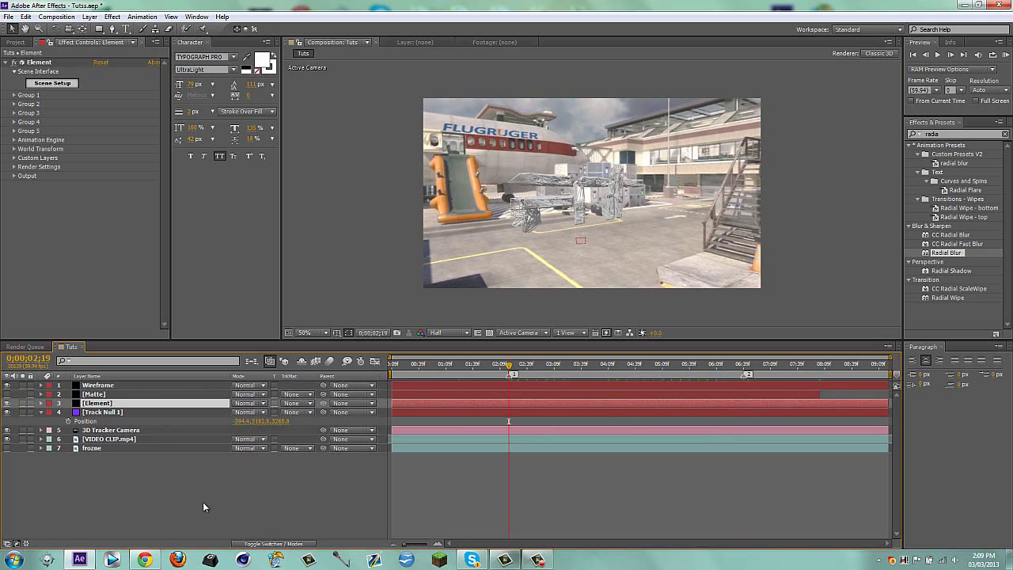
With Wireframe hidden, set Element's track matte to Alpha Inverted [Matte], then show Wireframe and scrub forward.
click(7, 385)
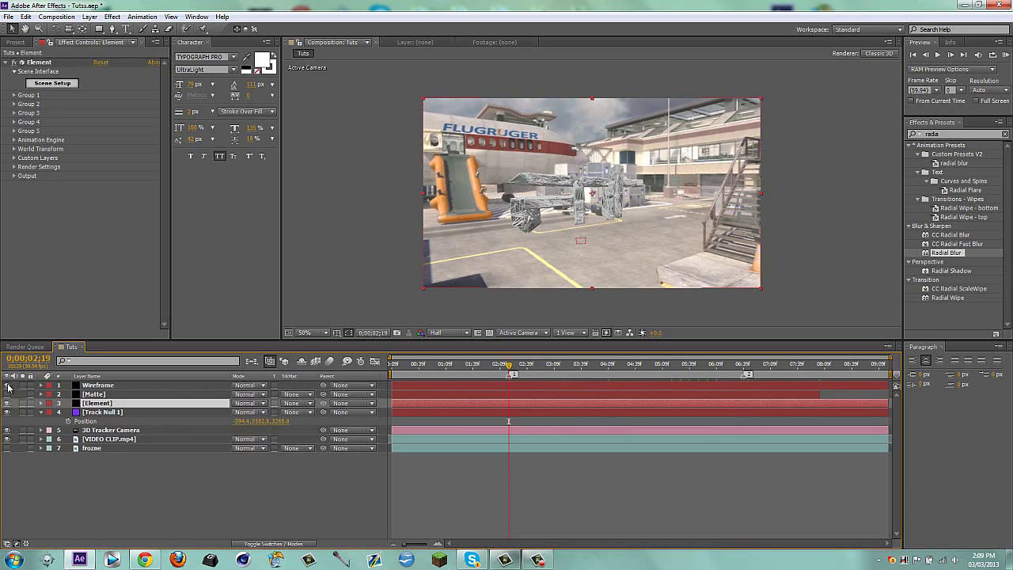
click(269, 469)
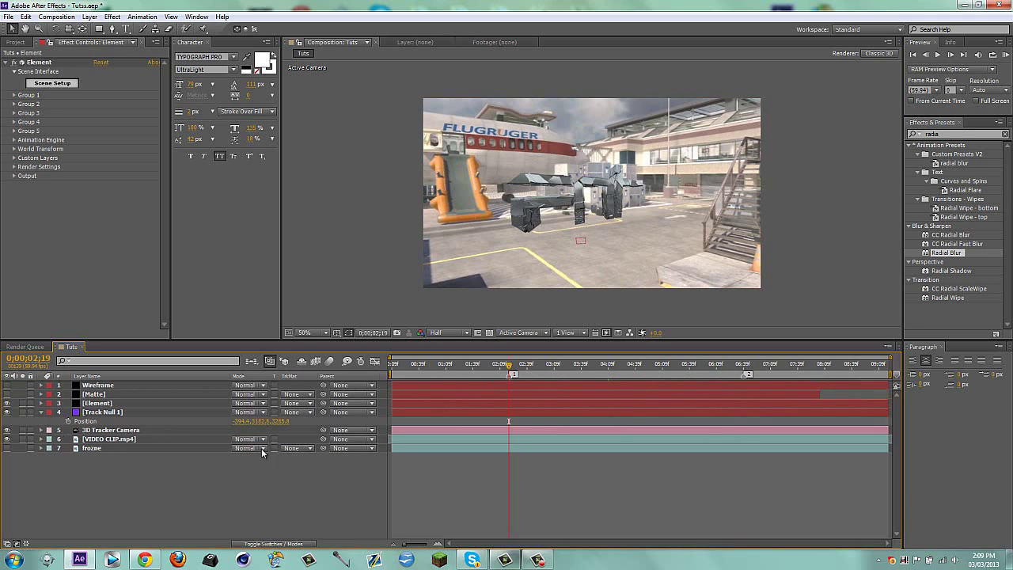
click(299, 403)
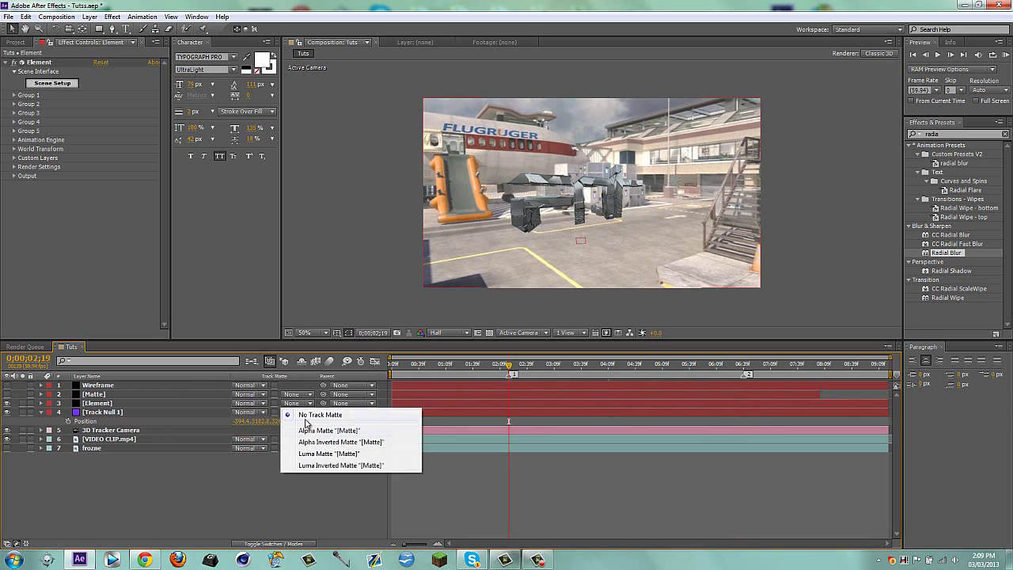
click(315, 442)
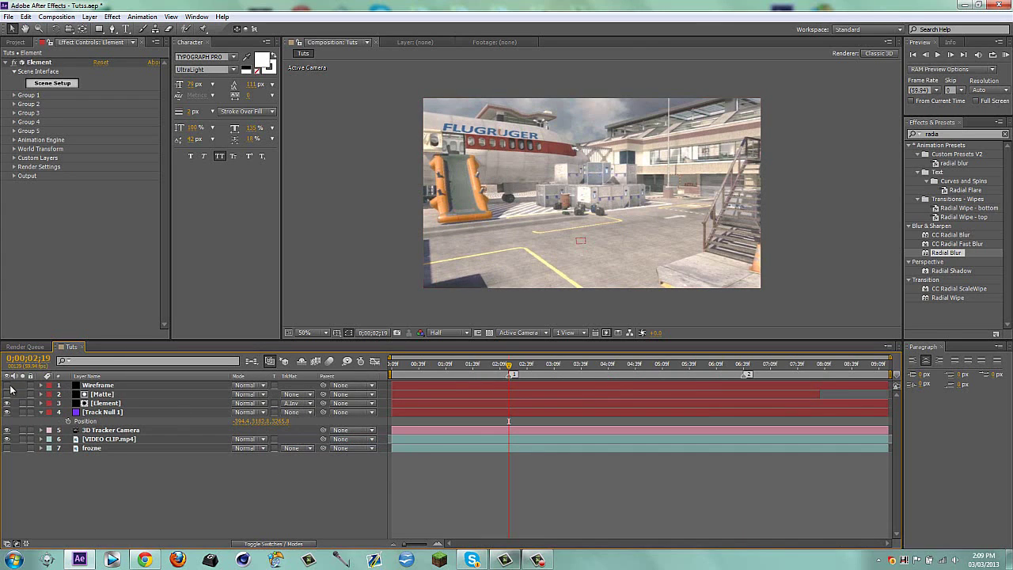
click(7, 386)
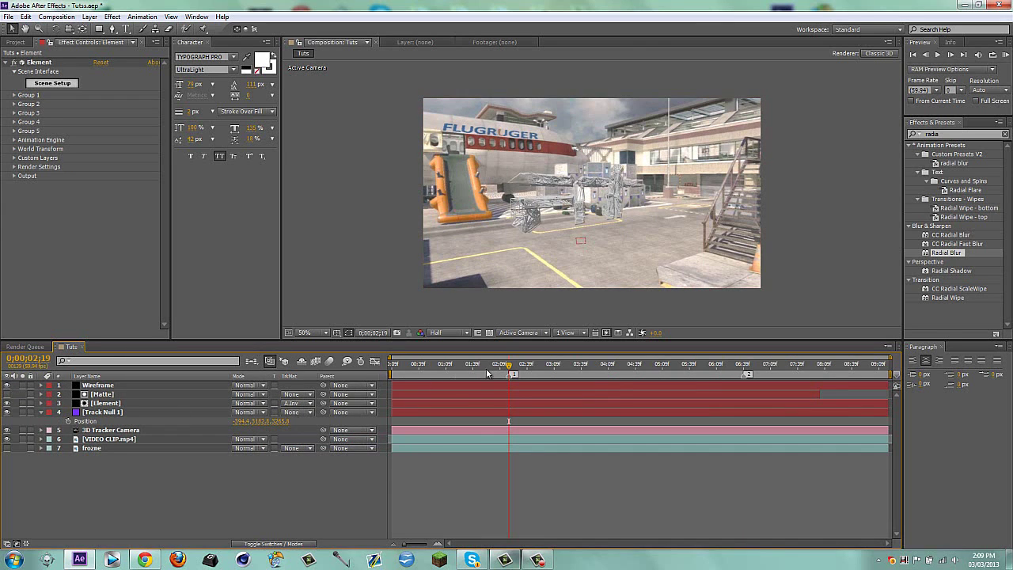
drag(509, 365, 647, 367)
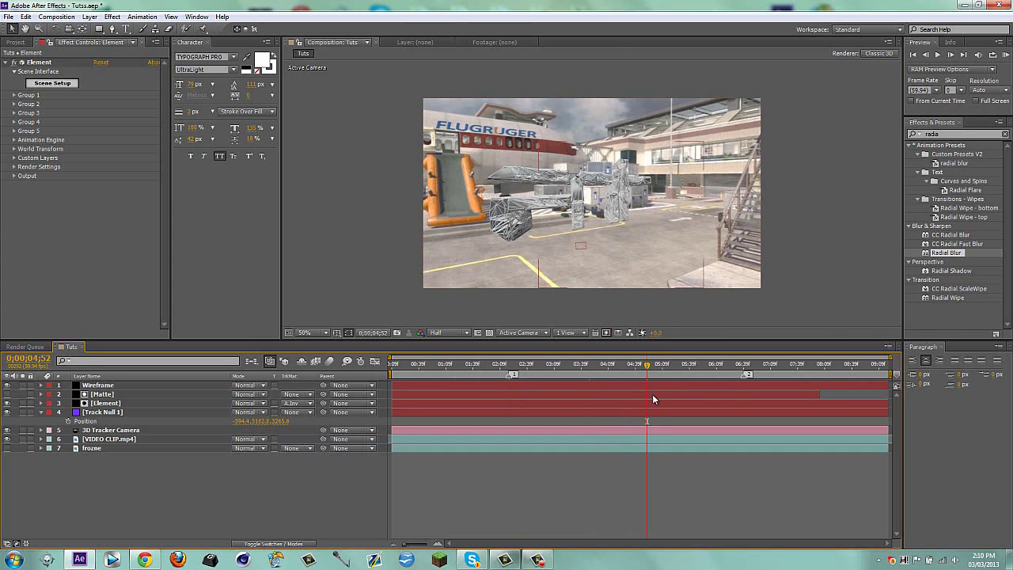
Inspect the Matte layer's mask, then zoom the viewer back out to half size.
click(653, 394)
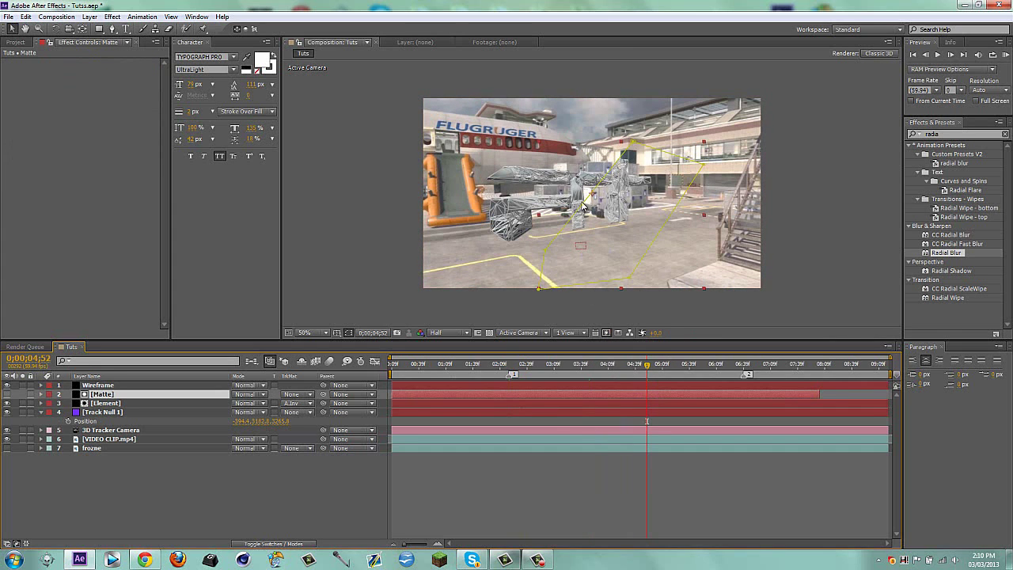
scroll(582, 203, up, 2)
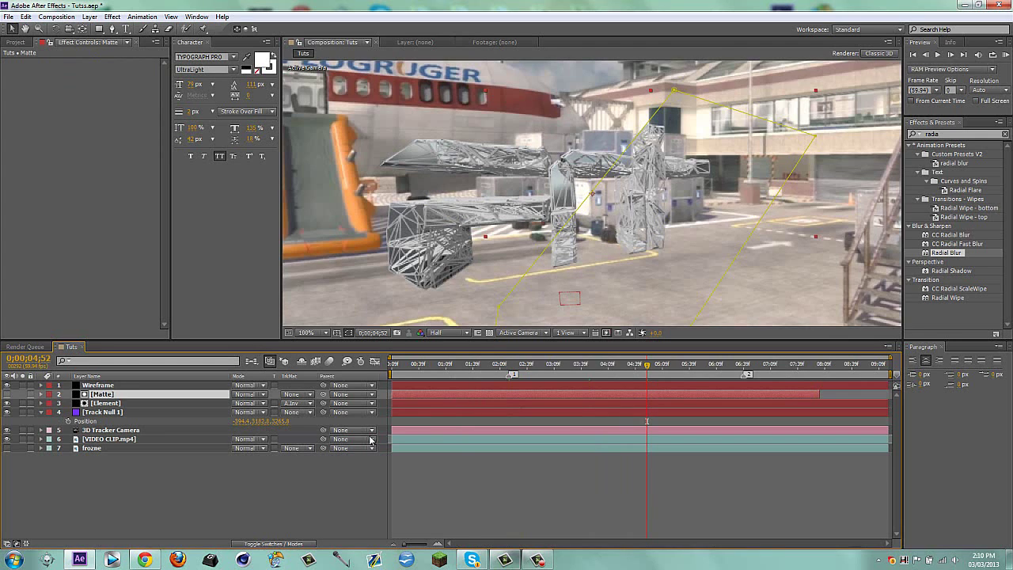
key(comma)
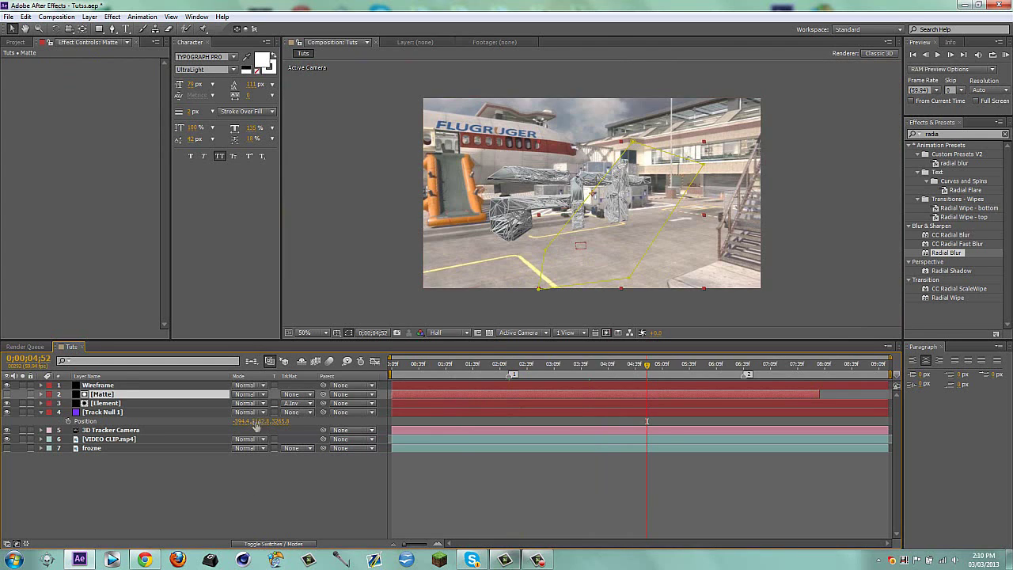
click(167, 457)
Duplicate Matte, place the copy above Wireframe, and set Wireframe's track matte to Alpha Matte.
click(103, 394)
key(ctrl+d)
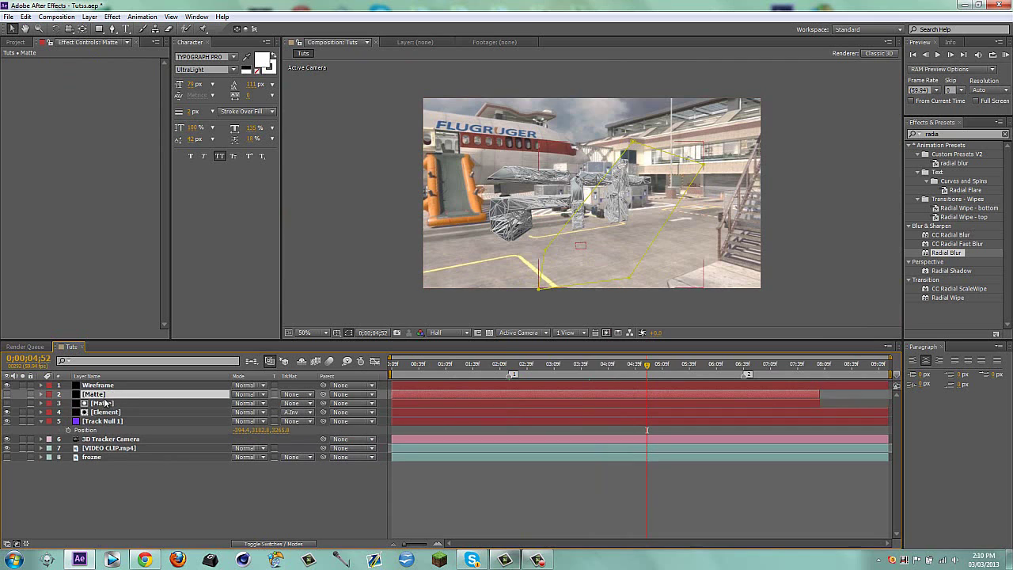
drag(111, 394, 114, 384)
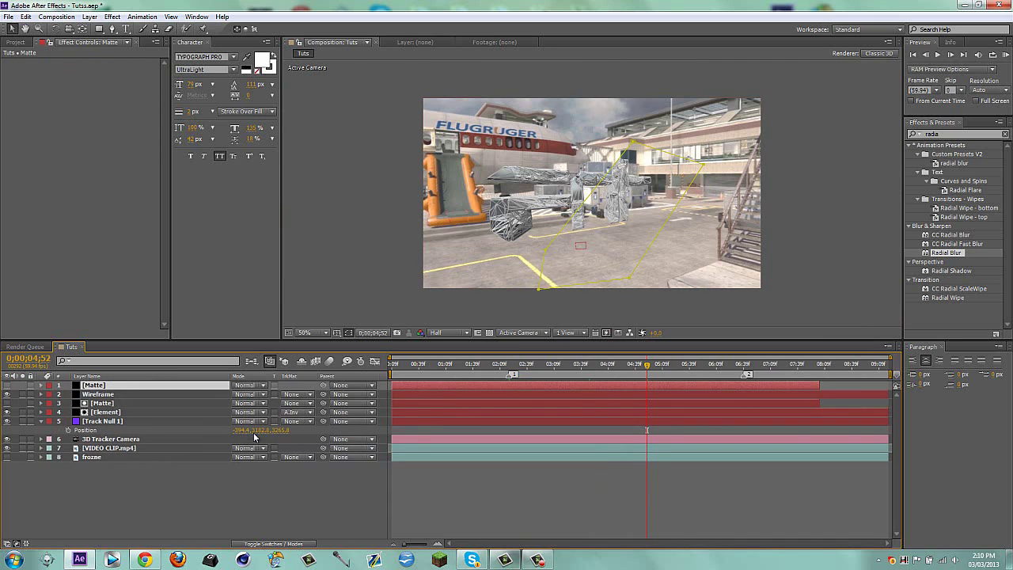
click(309, 393)
click(312, 422)
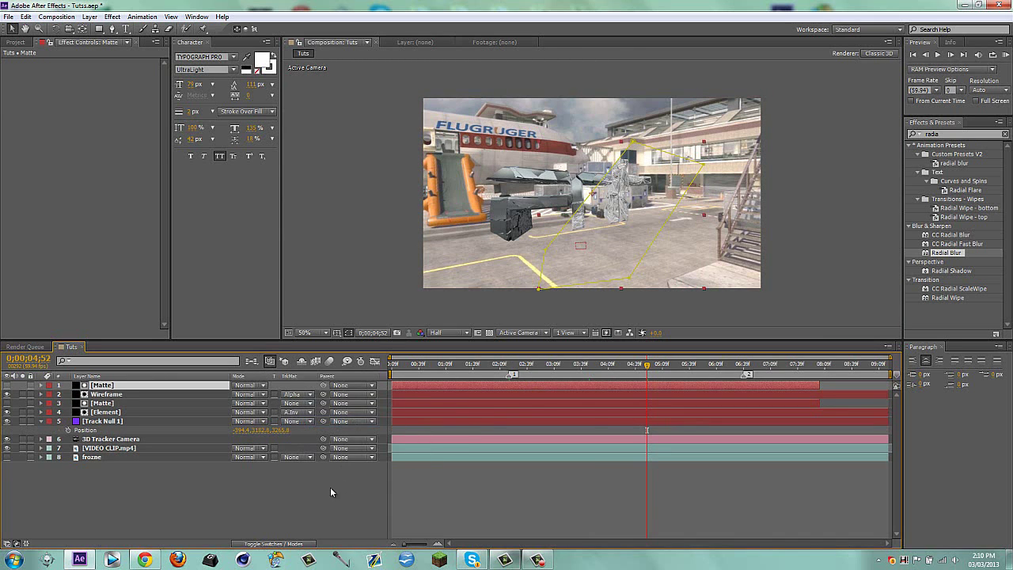
click(331, 487)
scroll(605, 223, up, 2)
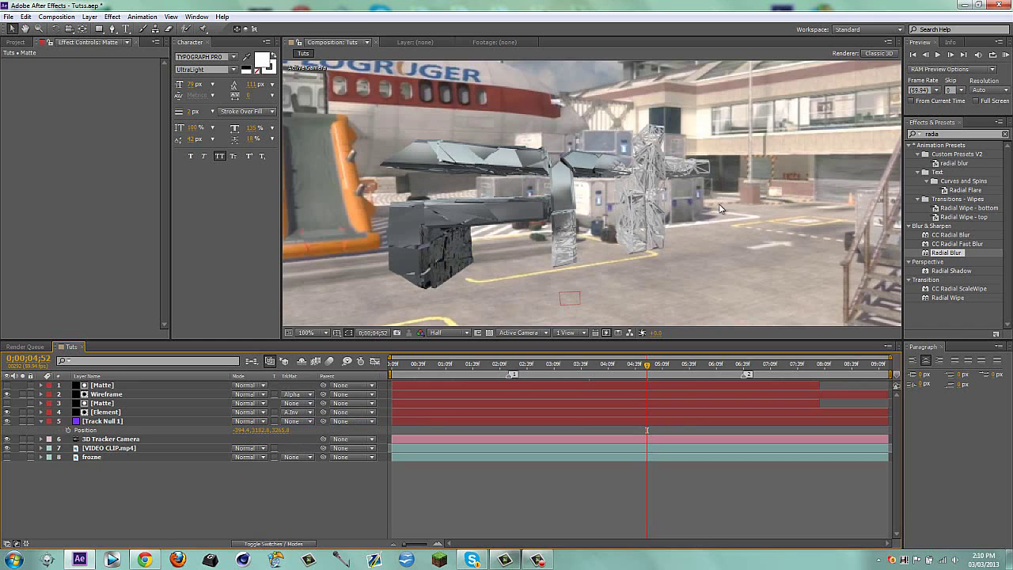
scroll(625, 240, down, 2)
At 0;00;02;19, add a new adjustment layer and name it CC Light.
click(509, 365)
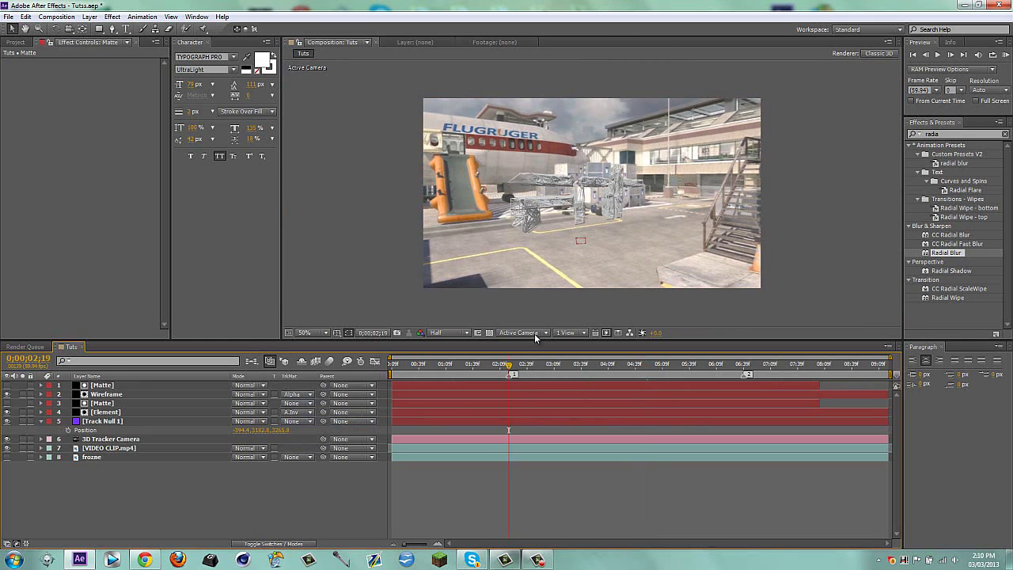
key(ctrl+alt+y)
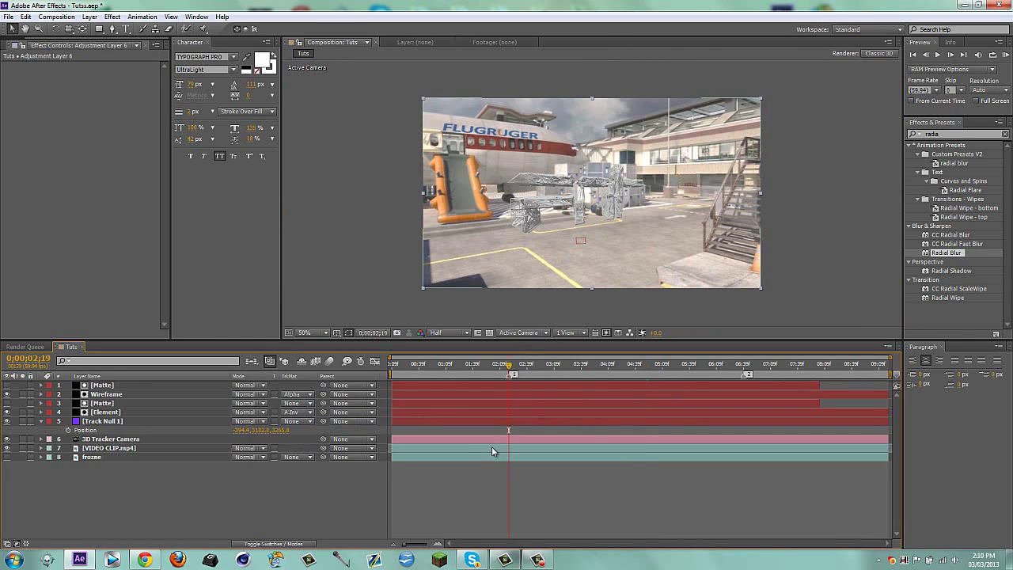
key(Return)
text(CC Light)
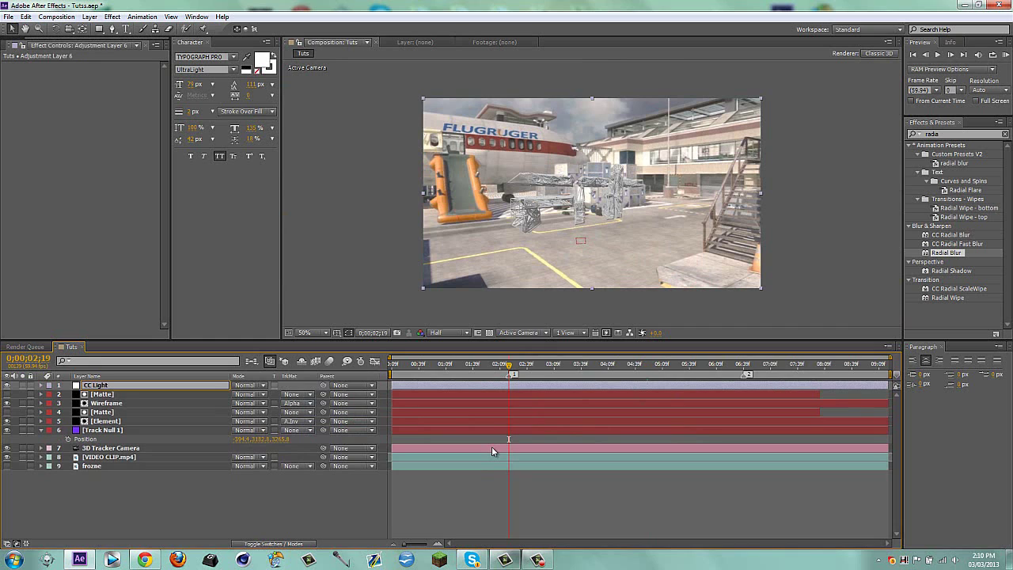
key(Return)
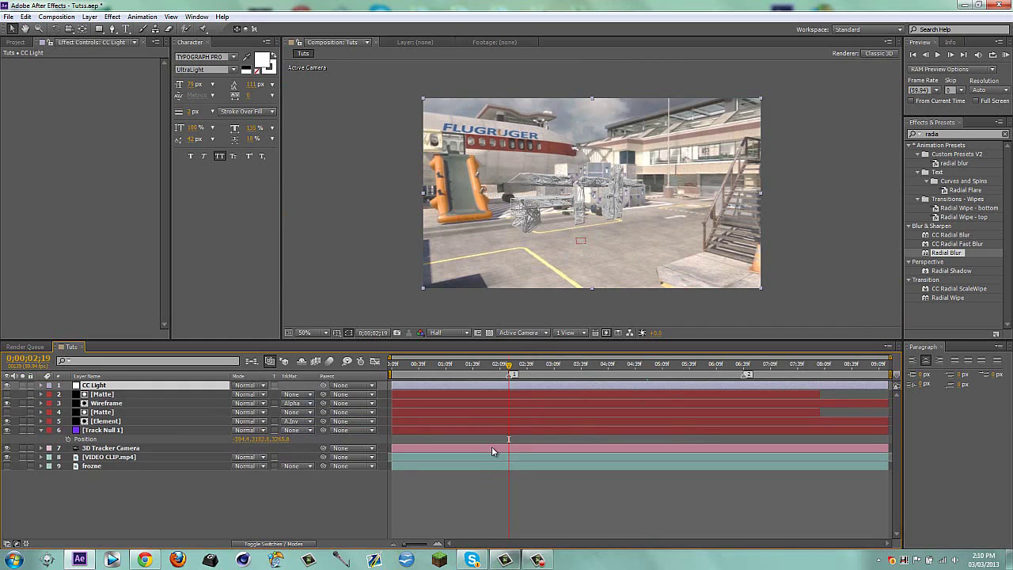
key(alt+bracketleft)
Trim CC Light's out point to marker 2 (0;00;06;39) and search Effects & Presets for 'cc light'.
key(2)
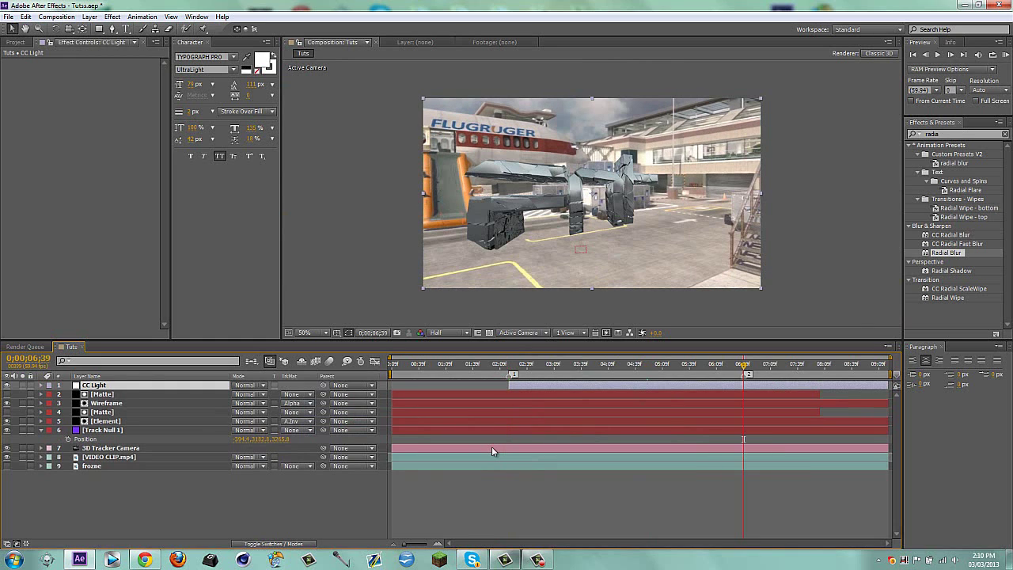
key(alt+bracketright)
key(1)
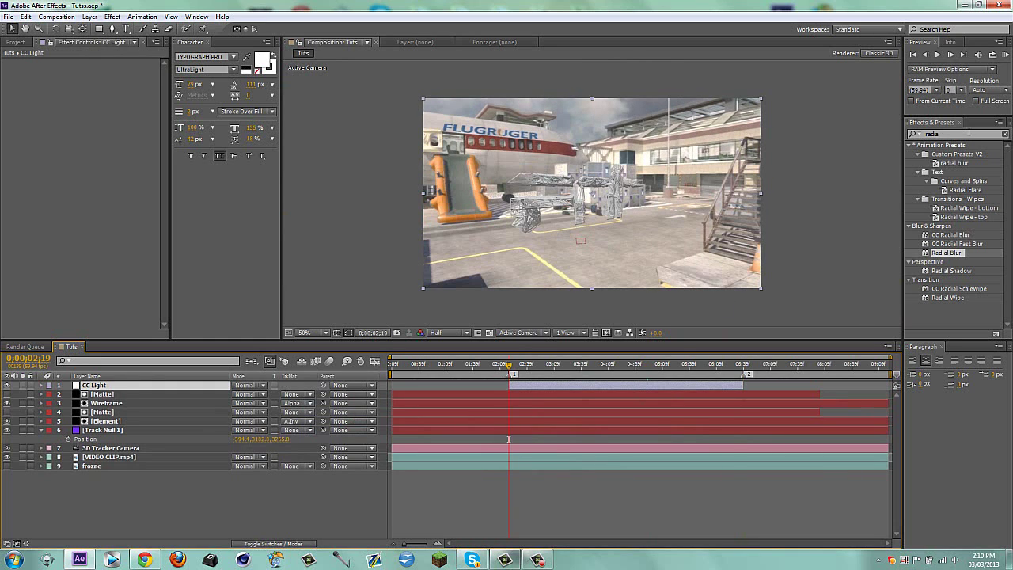
click(968, 133)
text(cc light)
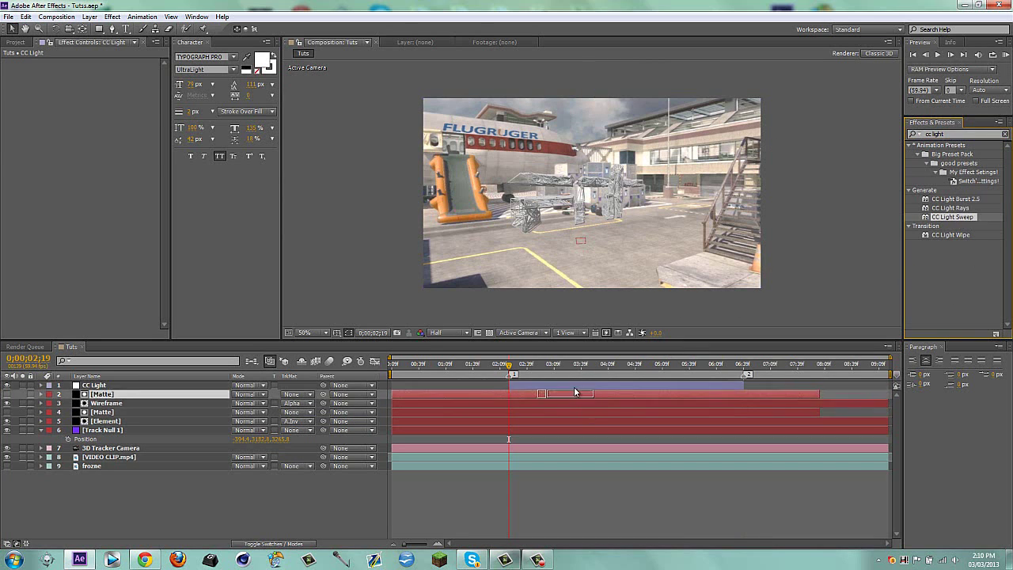
Apply CC Light Sweep to CC Light with Light Reception Cutout and shift its centre left.
drag(952, 217, 537, 386)
click(125, 163)
click(129, 199)
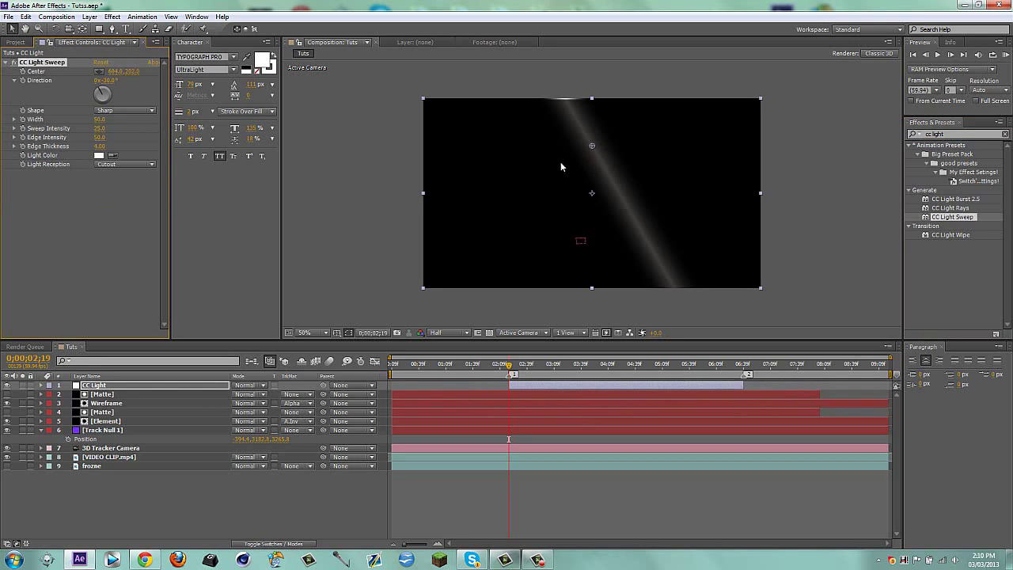
drag(592, 146, 514, 184)
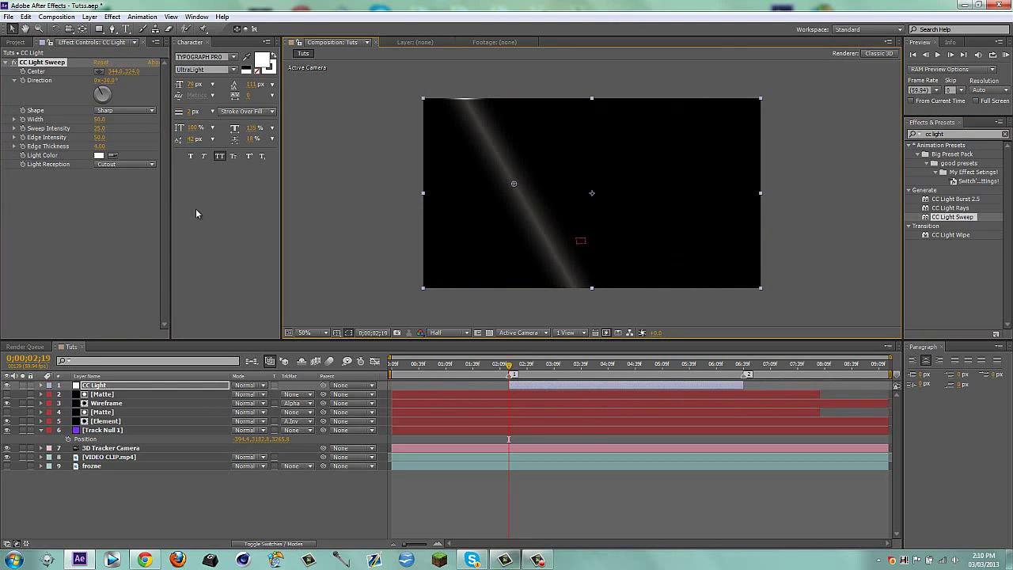
Set the sweep's Light Reception to Add and Direction to about +33°, then select Matte.
click(119, 164)
click(117, 178)
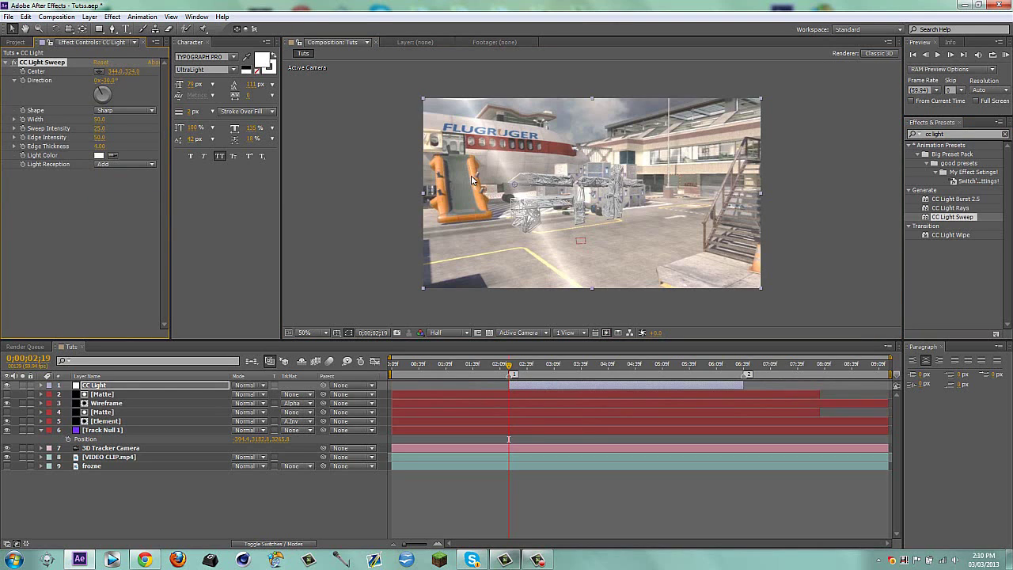
drag(107, 80, 169, 82)
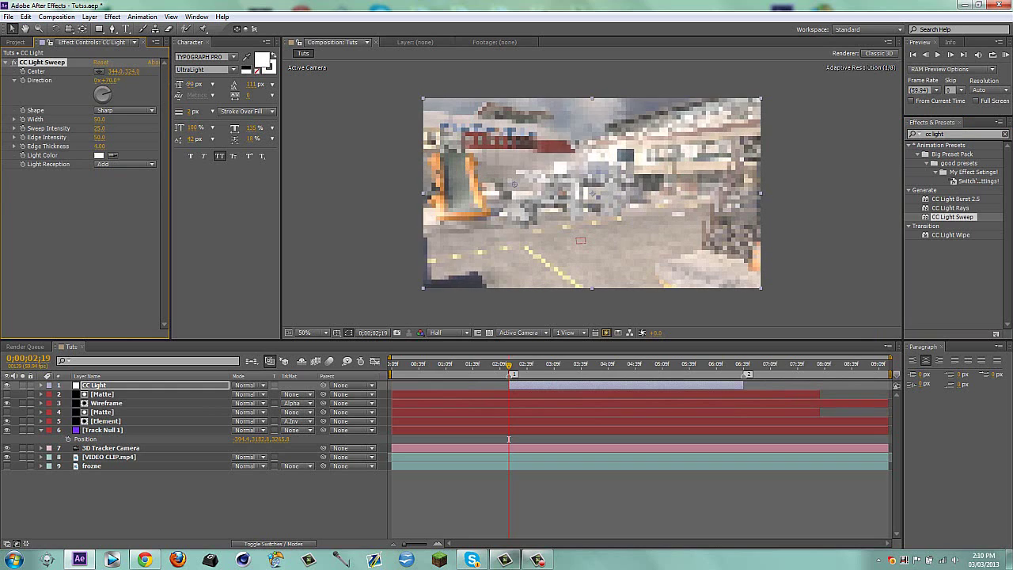
click(93, 394)
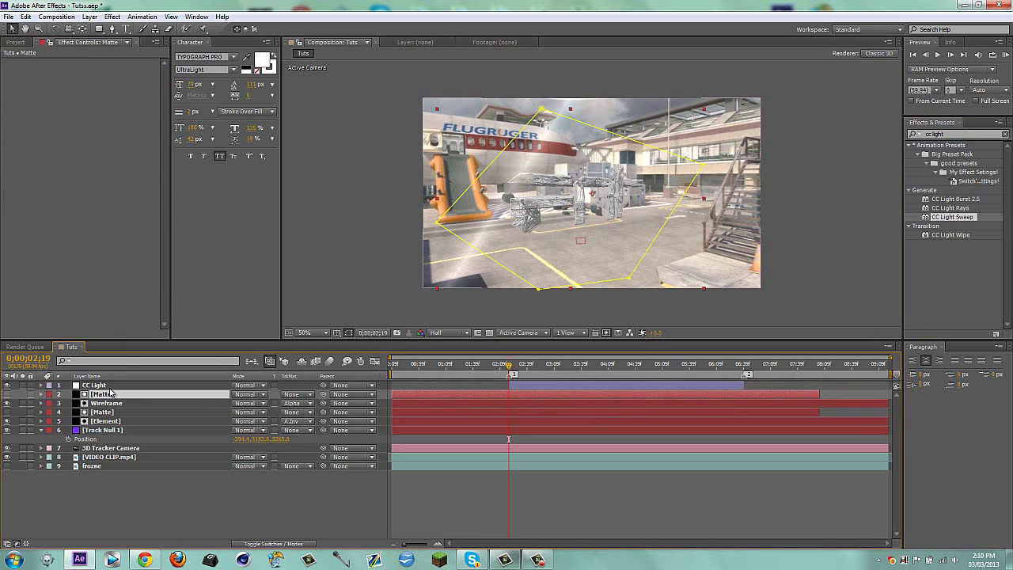
Re-angle the light sweep shallower and move its centre to 242,230, checking against Matte.
click(6, 394)
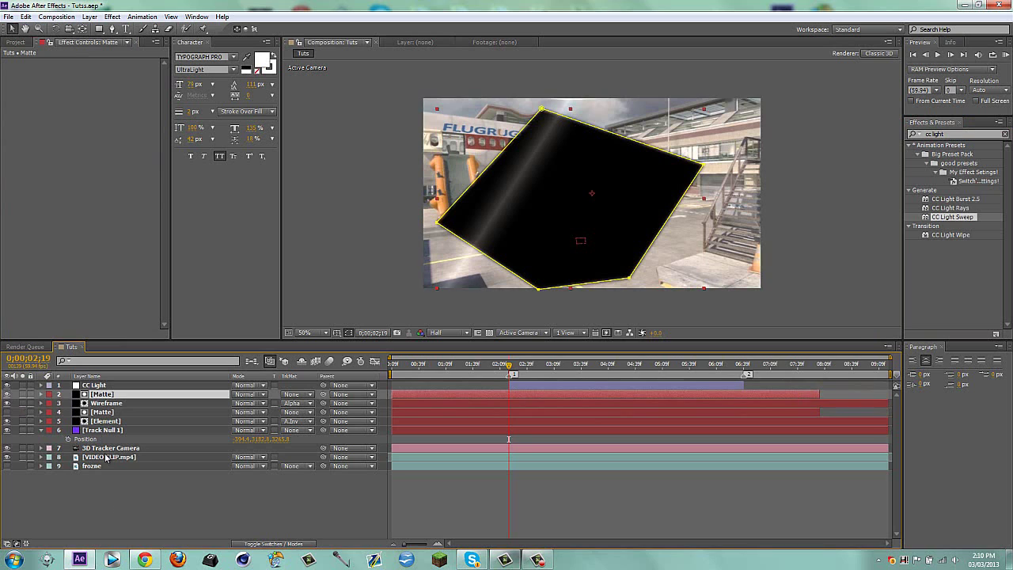
click(94, 385)
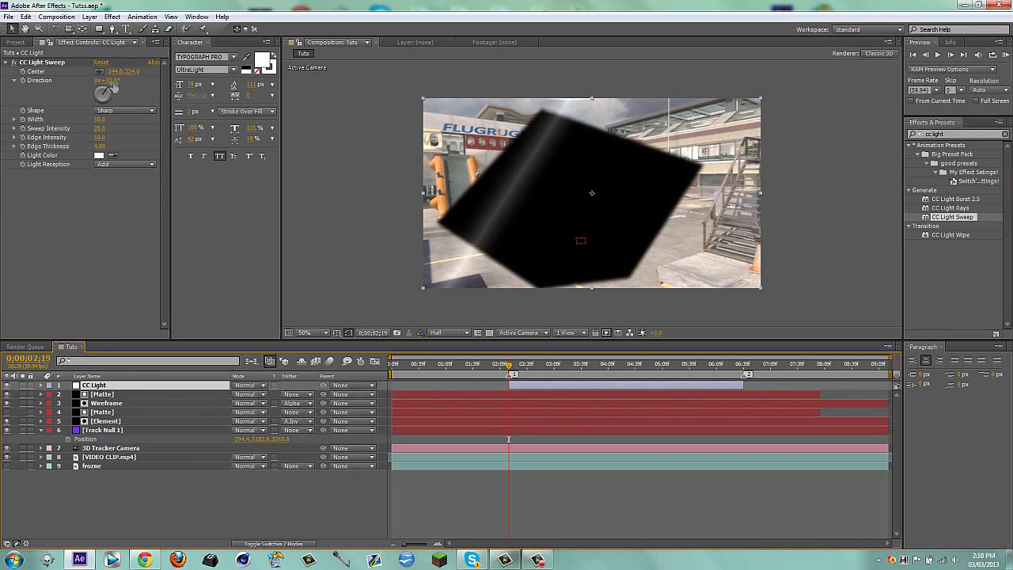
drag(113, 86, 120, 80)
drag(511, 183, 487, 161)
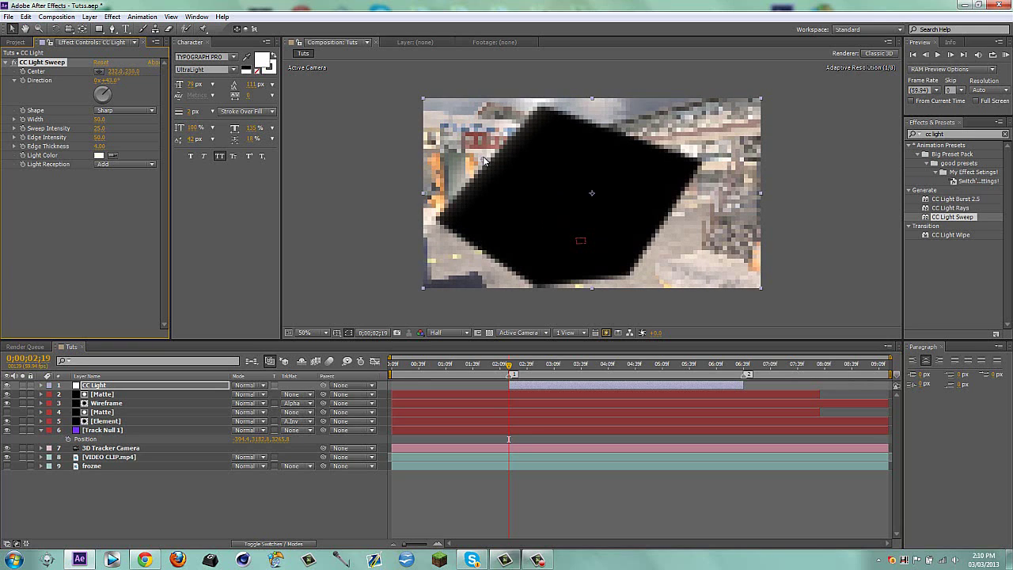
click(7, 394)
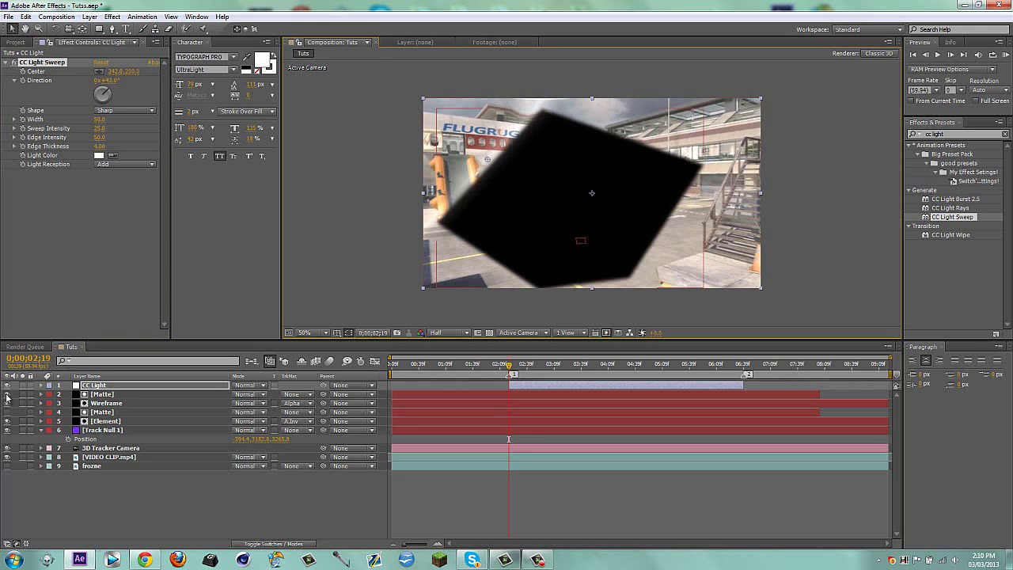
click(8, 394)
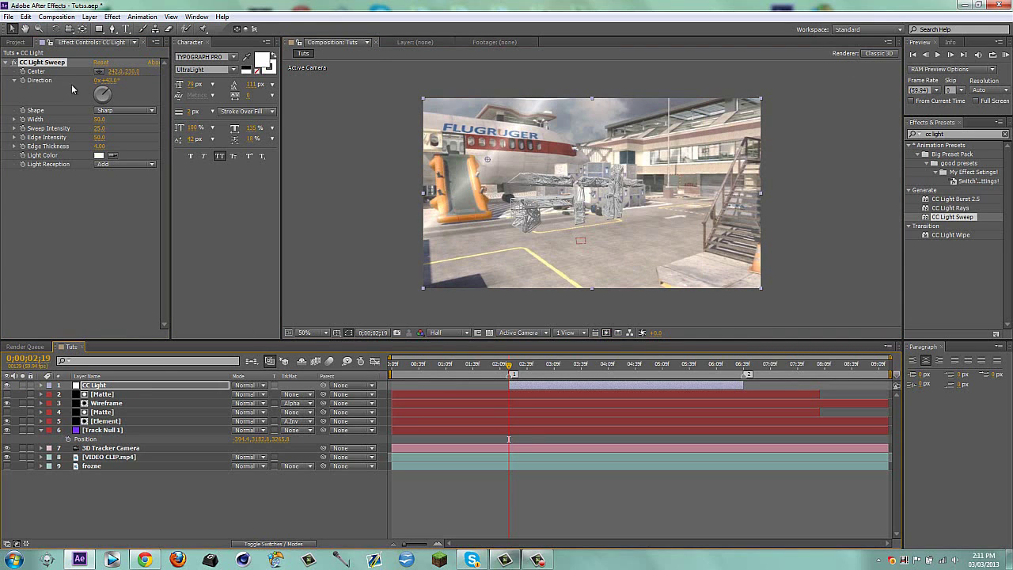
Jump to CC Light's out point at 0;00;06;39 and toggle Matte's visibility.
click(24, 73)
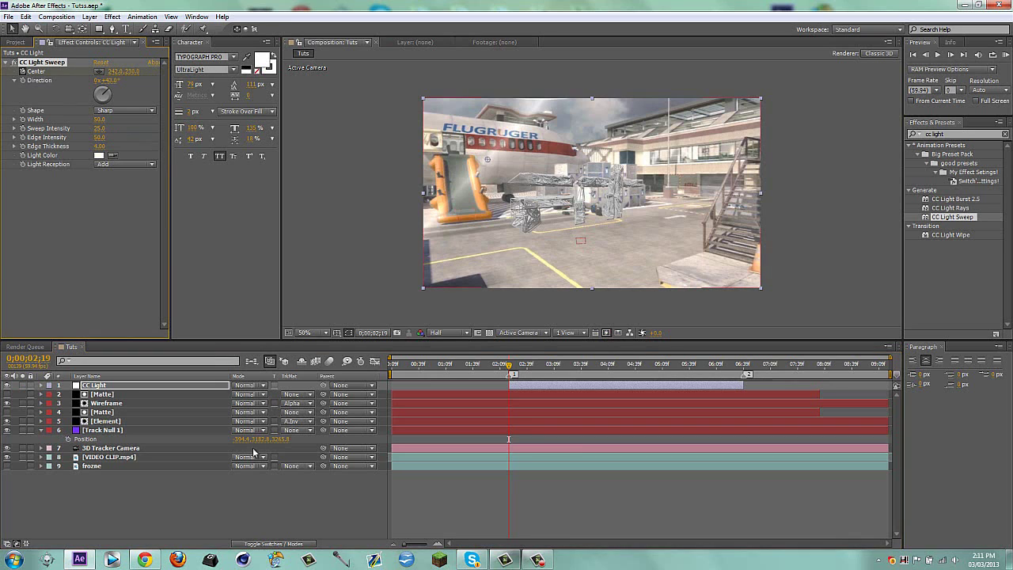
click(258, 509)
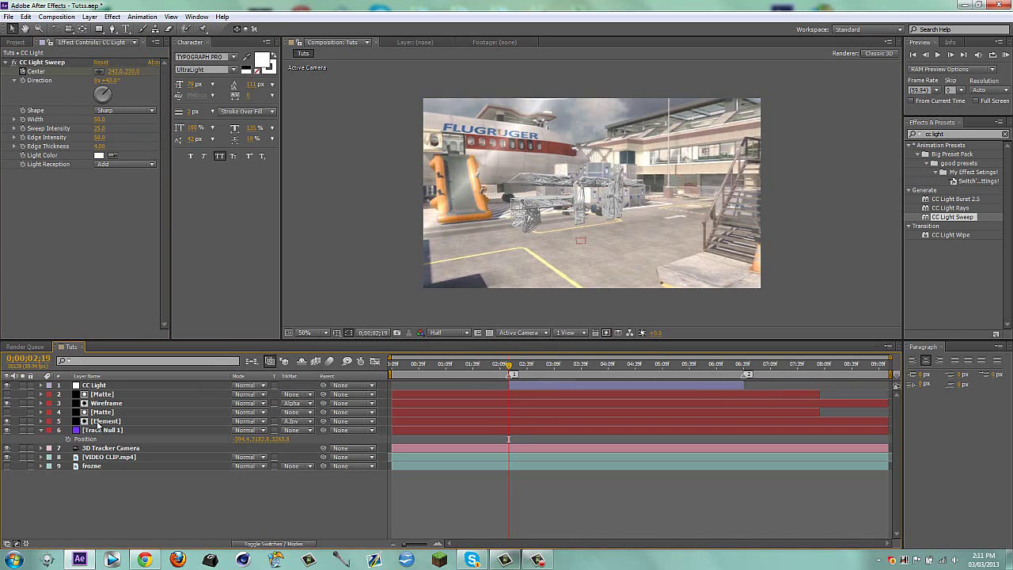
click(532, 386)
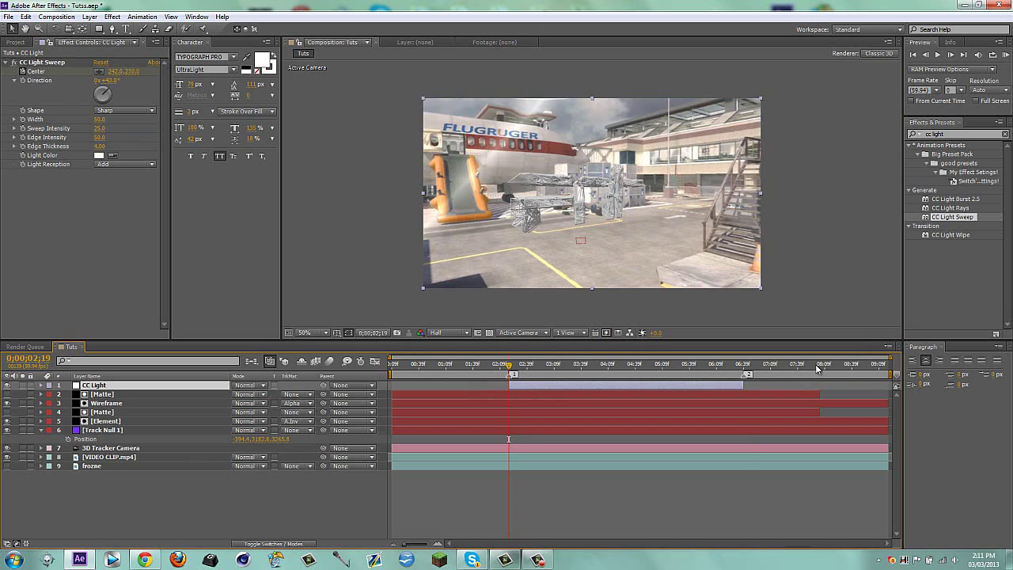
key(o)
click(104, 395)
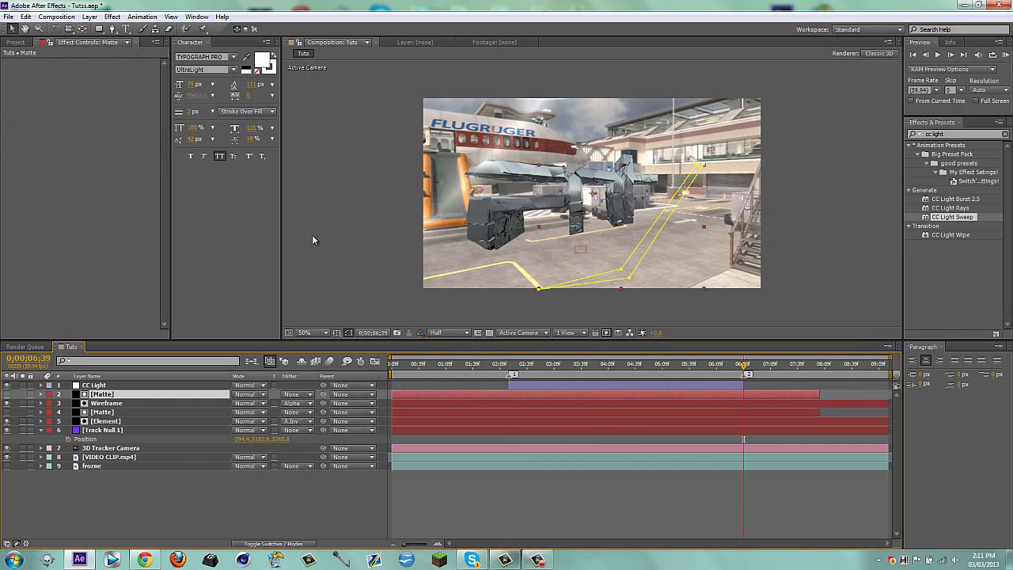
click(6, 396)
Drag the CC Light Sweep centre far right to 836,528 at the out point.
click(93, 385)
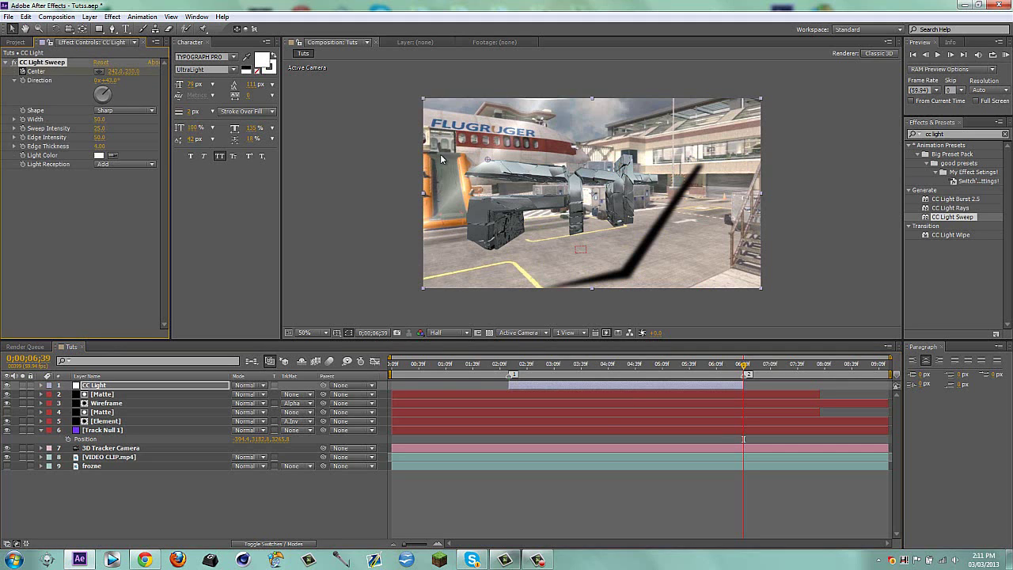
drag(491, 161, 630, 229)
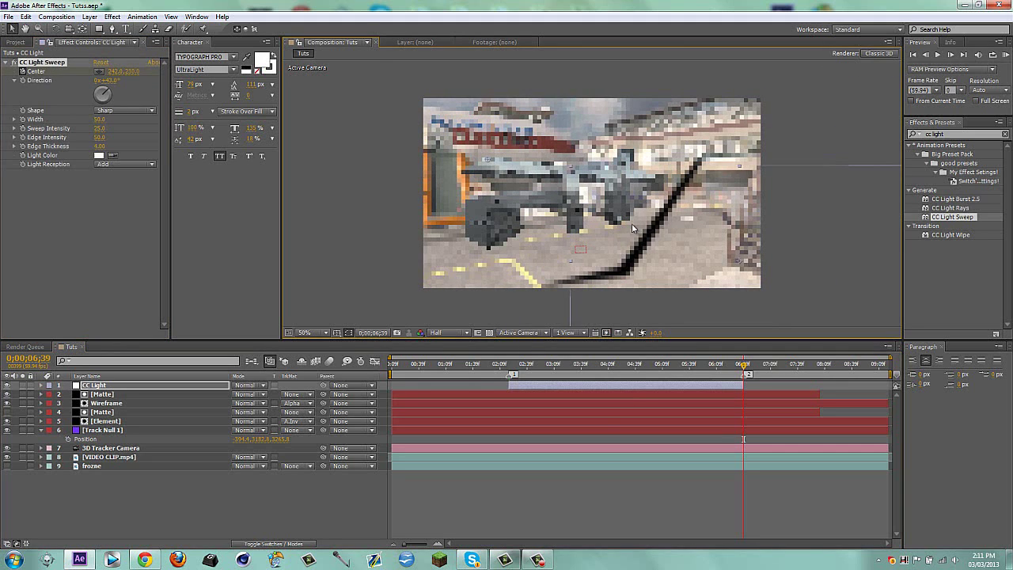
click(287, 491)
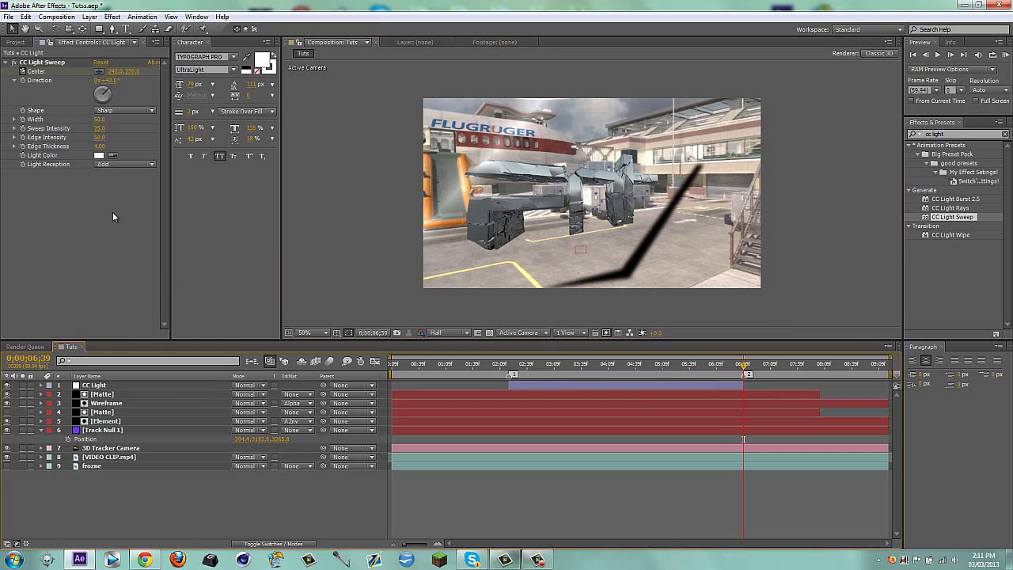
click(35, 70)
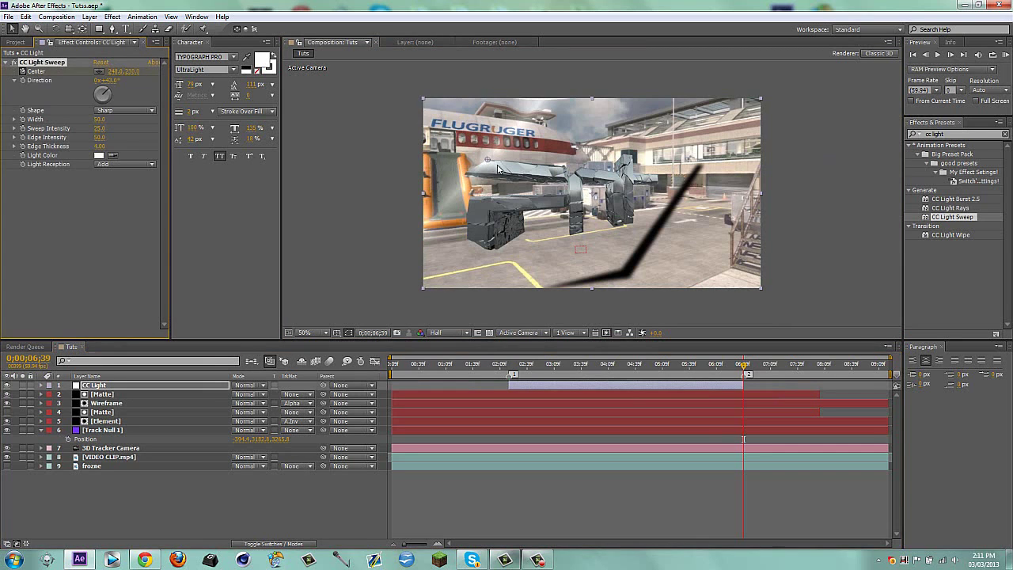
drag(498, 168, 644, 244)
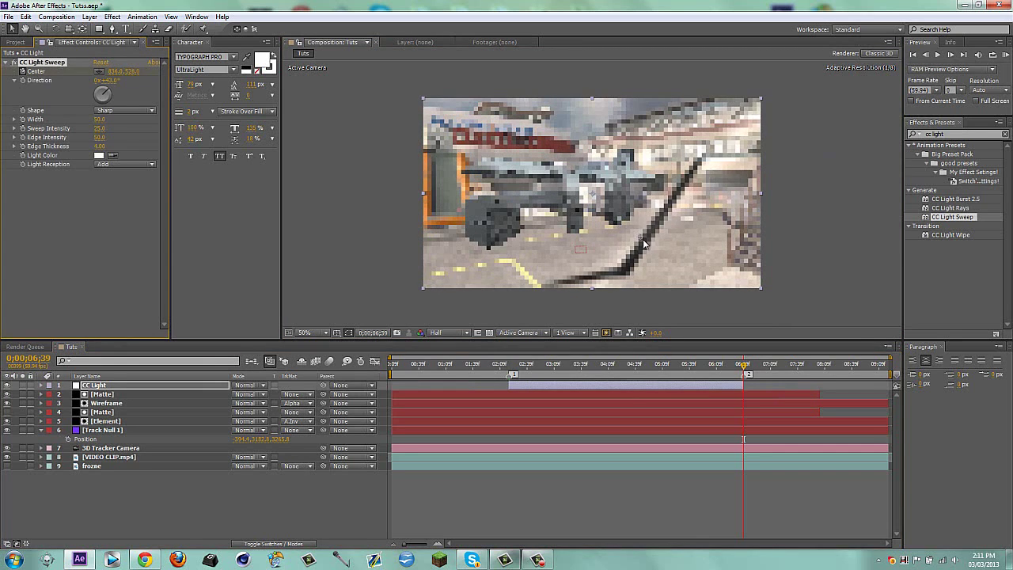
click(280, 508)
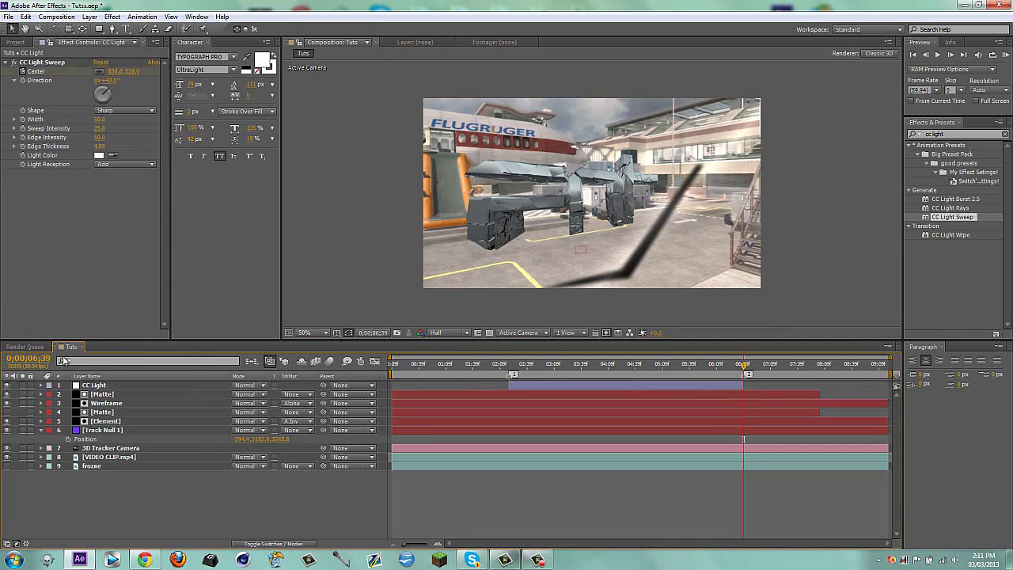
click(102, 395)
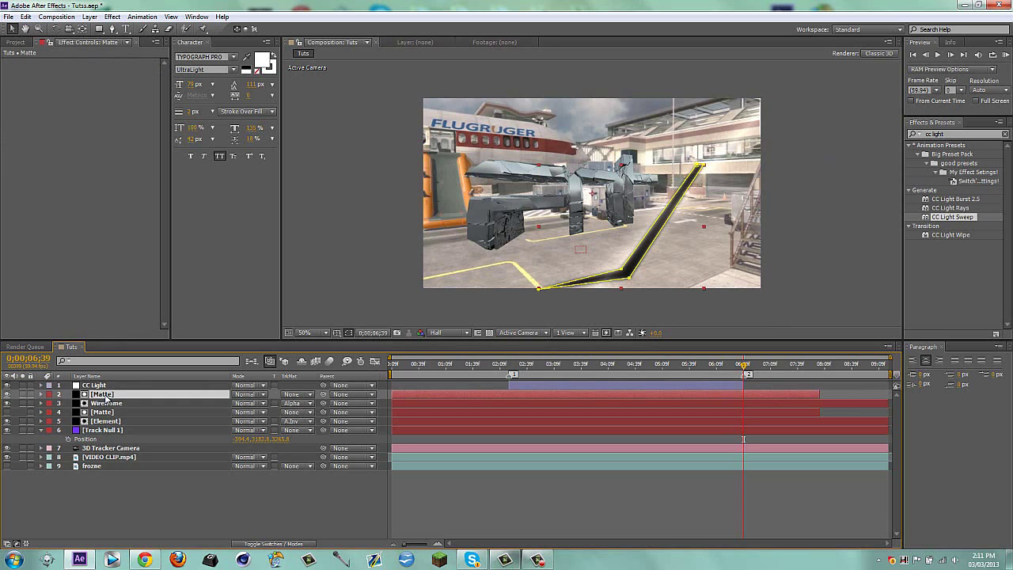
Duplicate Matte, bring it to the top, and set CC Light's track matte to Alpha Matte.
key(ctrl+d)
key(ctrl+shift+bracketright)
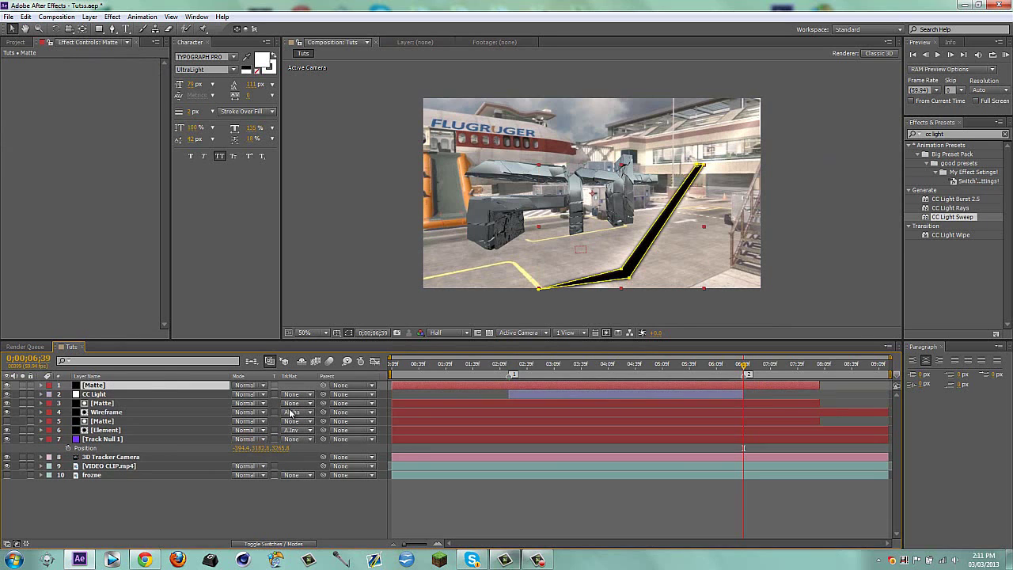
click(294, 394)
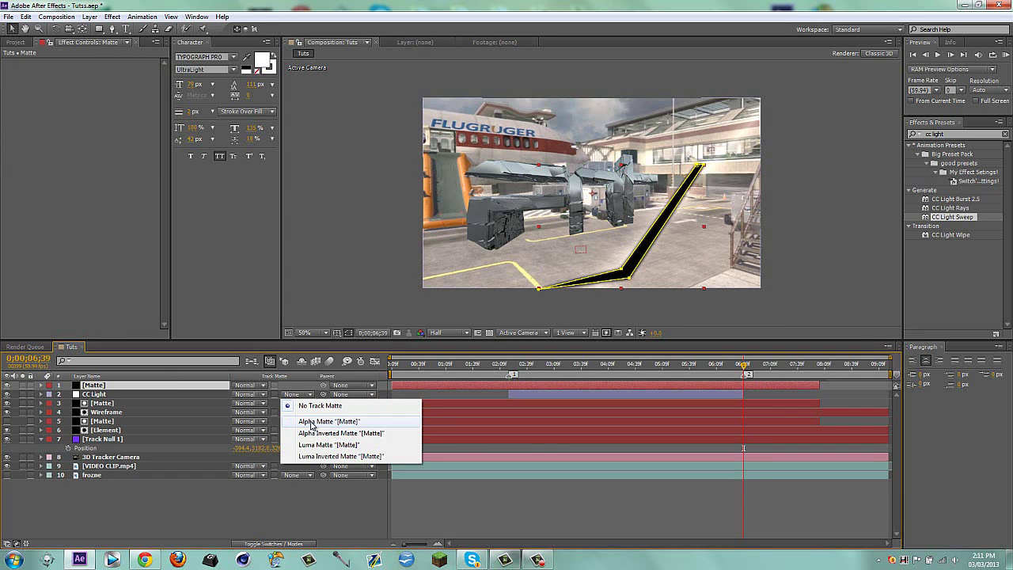
click(313, 423)
click(529, 367)
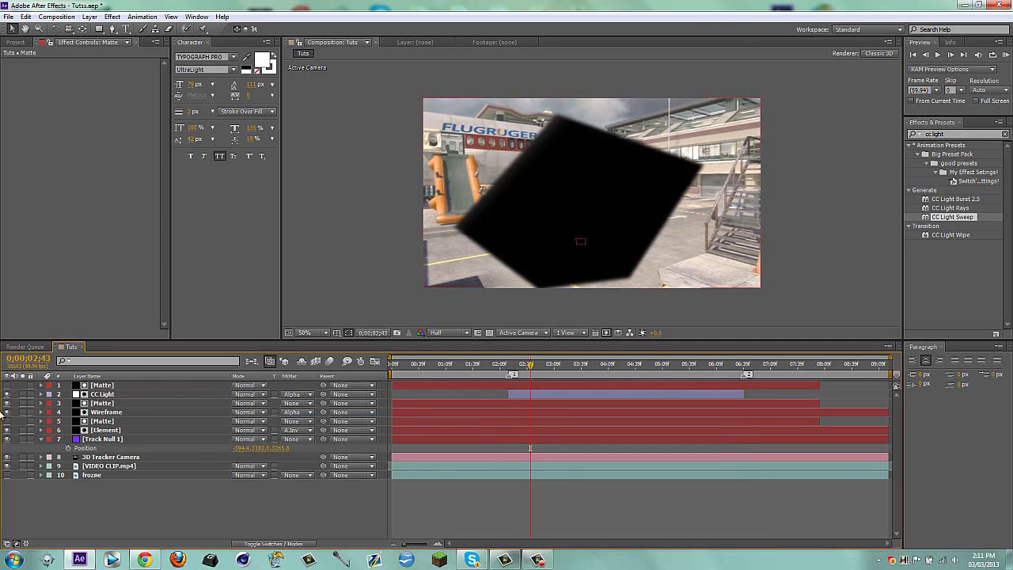
Hide the black Matte, scrub to 0:00:06:01 checking the glint, then delete the top Matte copy.
click(9, 403)
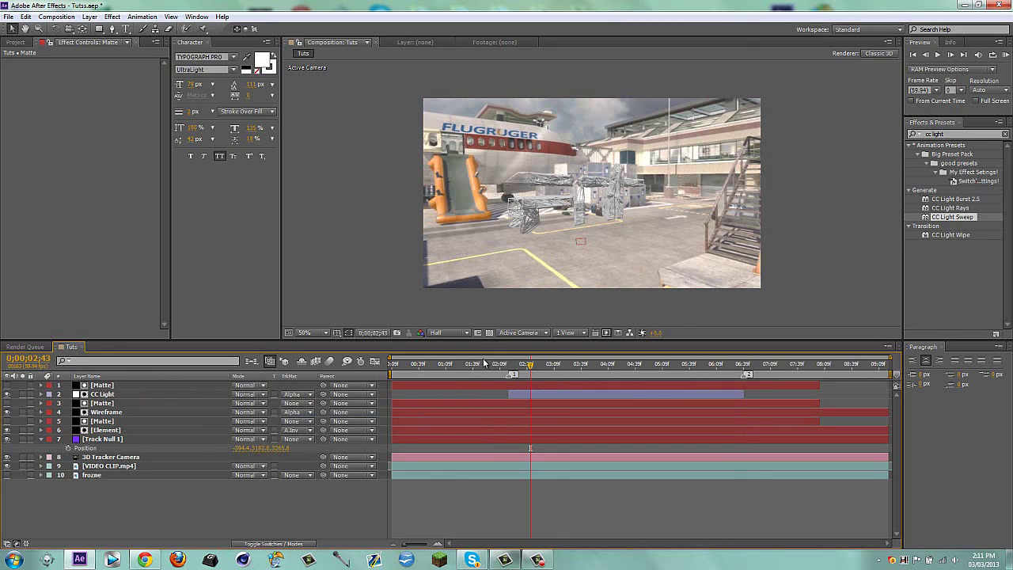
drag(514, 365, 544, 369)
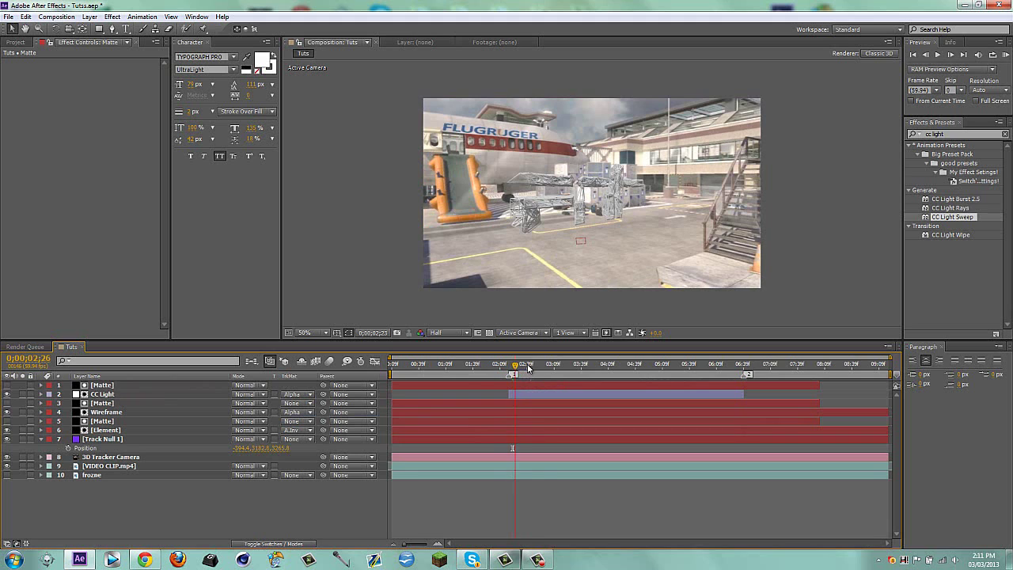
drag(544, 369, 672, 374)
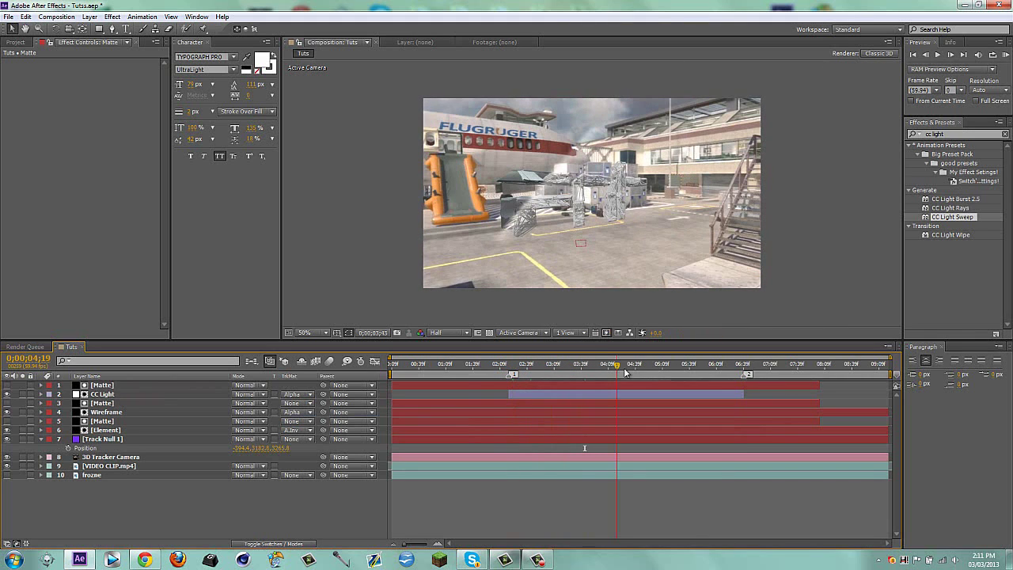
drag(651, 370, 706, 370)
click(710, 368)
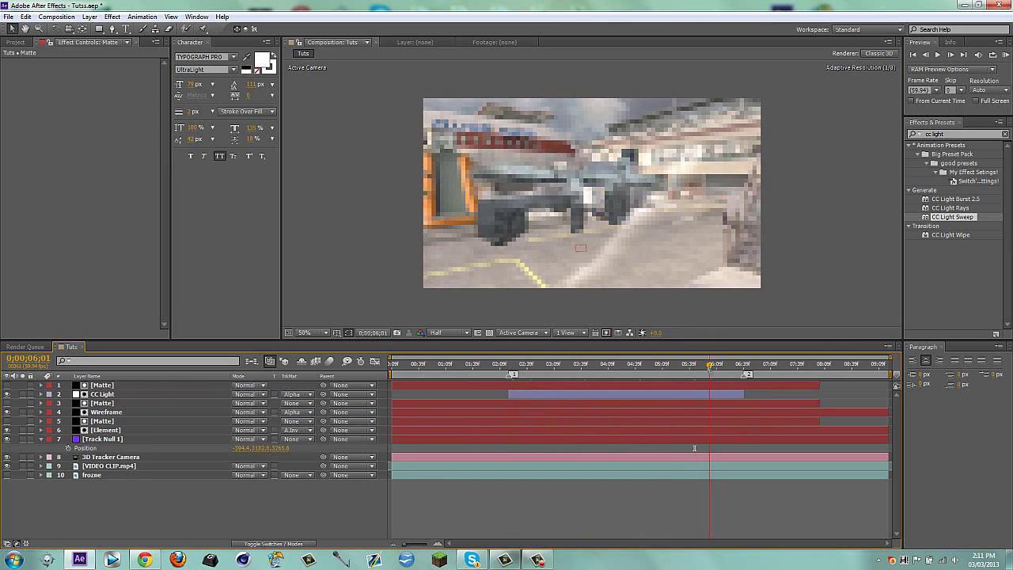
click(102, 385)
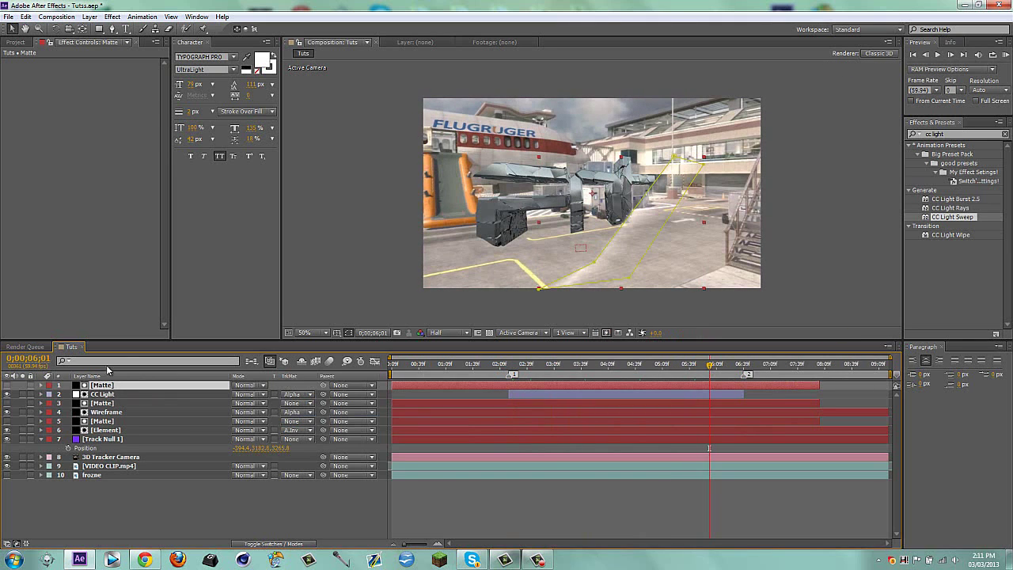
key(Delete)
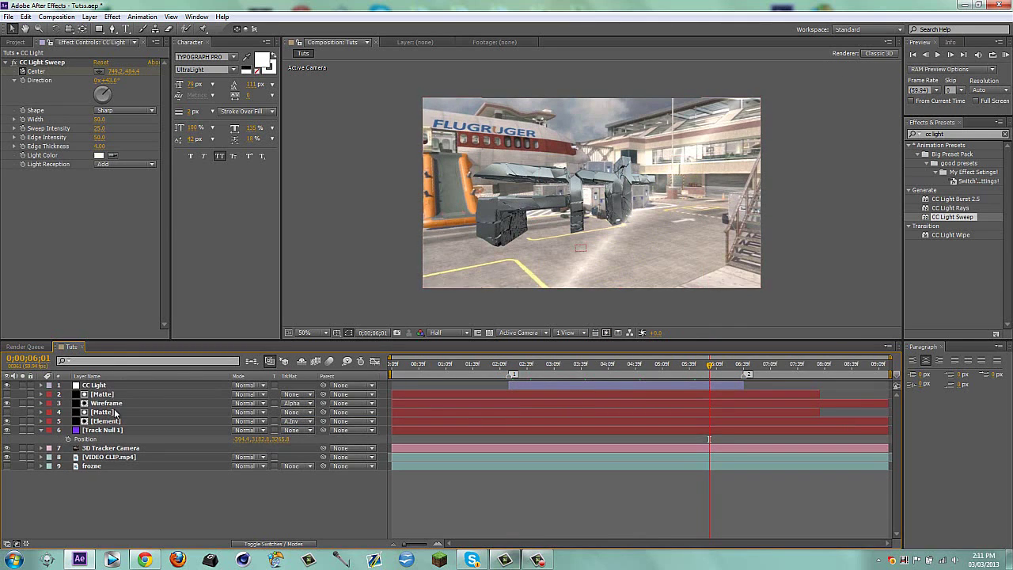
Duplicate Element, move the copy to the top, and scrub from 02;14 to 05;49 to check it.
click(102, 421)
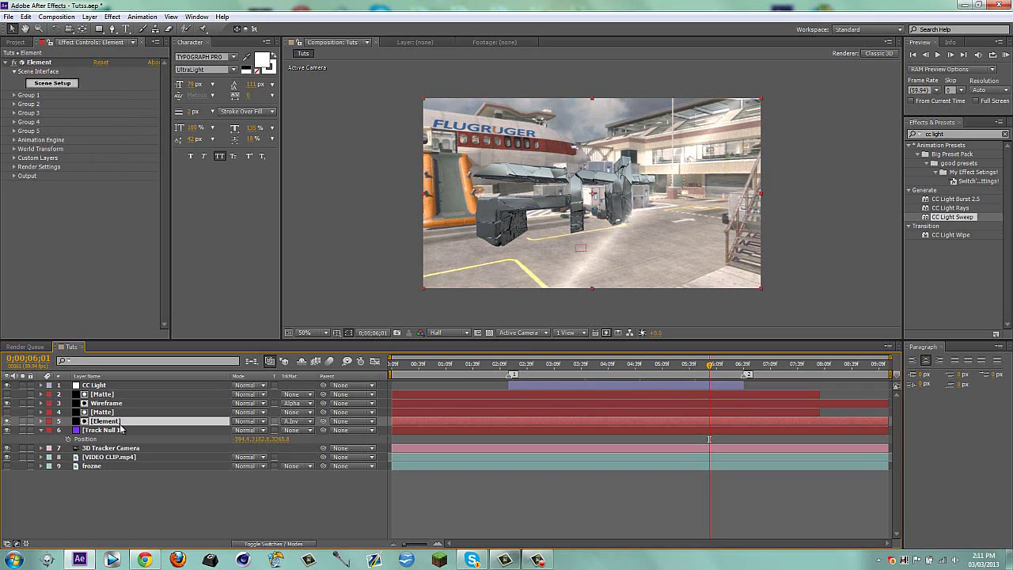
key(ctrl+d)
drag(114, 421, 125, 386)
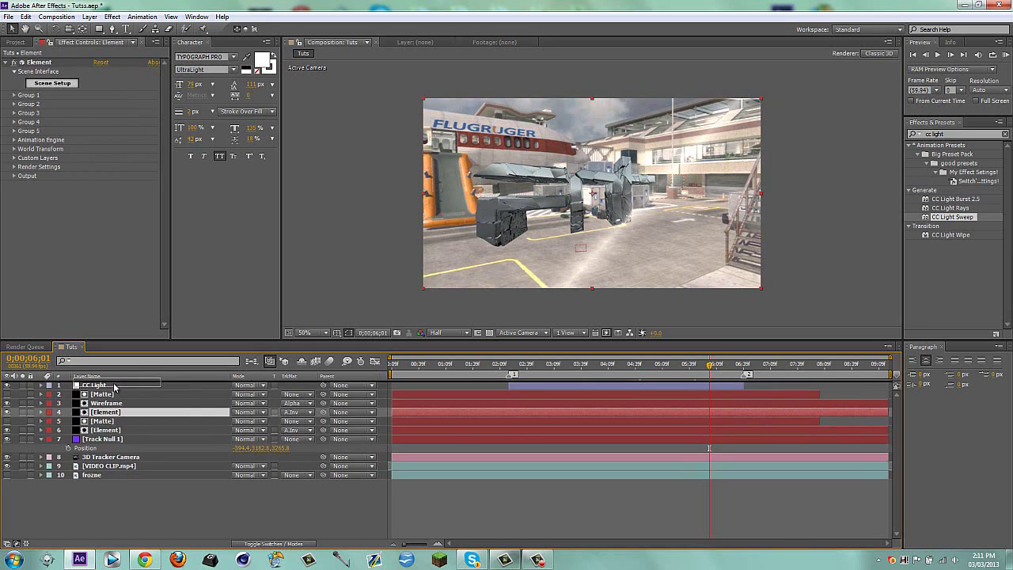
click(504, 365)
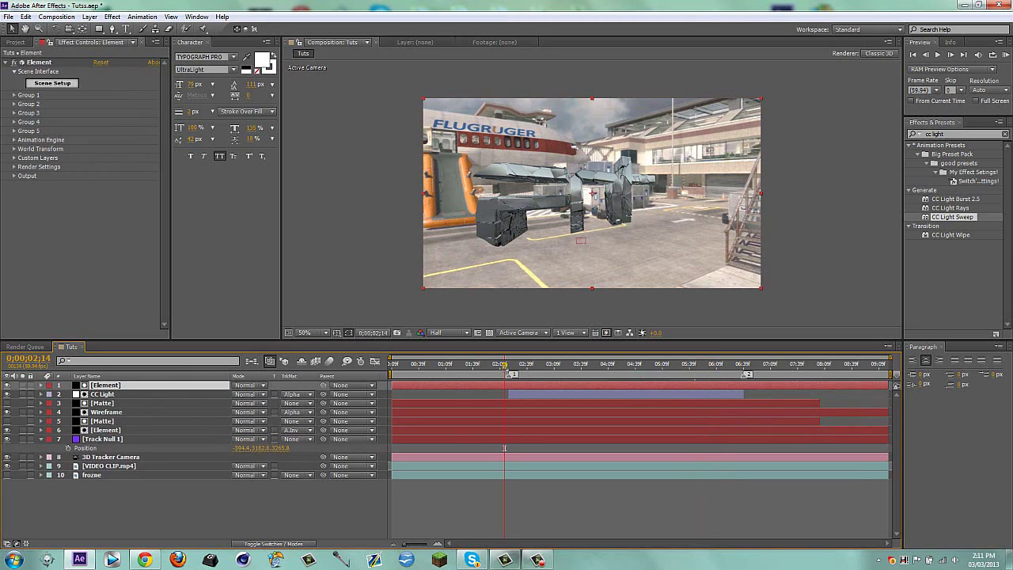
click(568, 366)
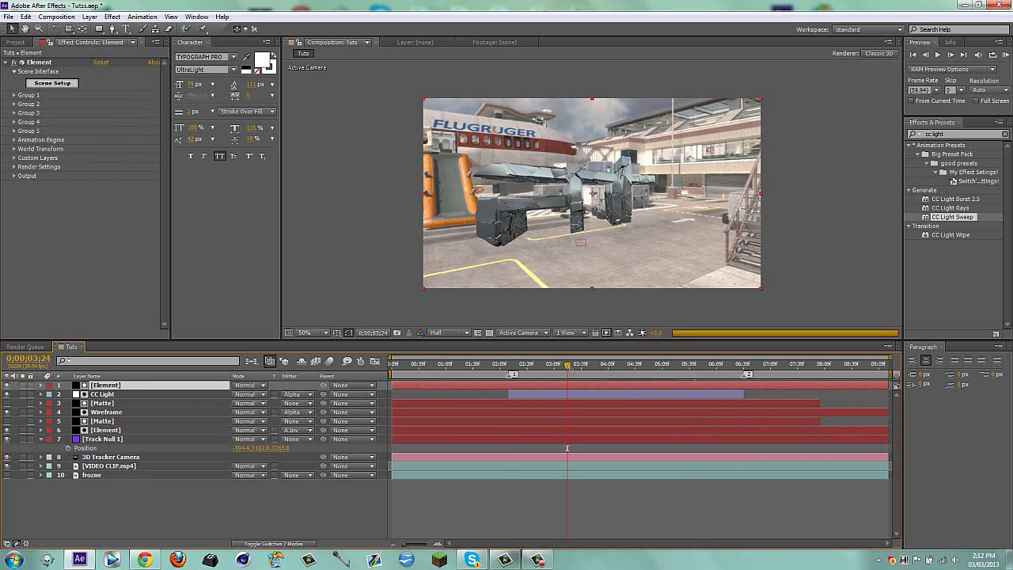
click(637, 367)
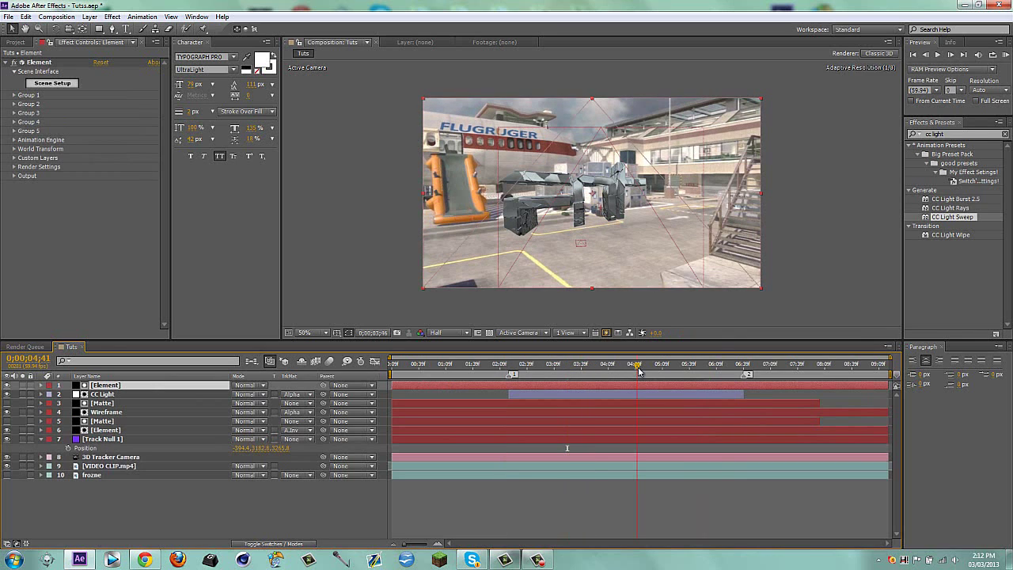
click(698, 366)
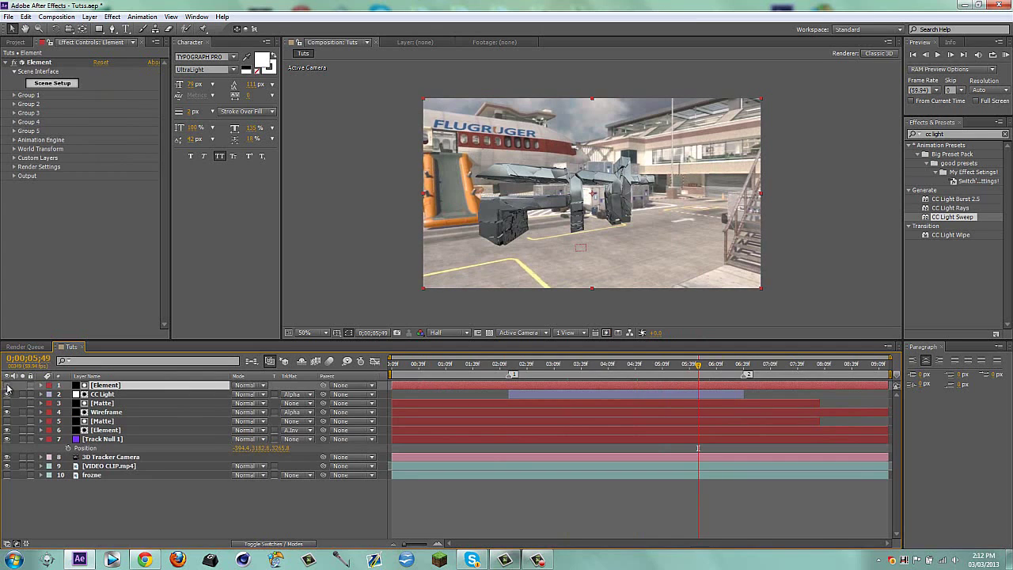
click(525, 367)
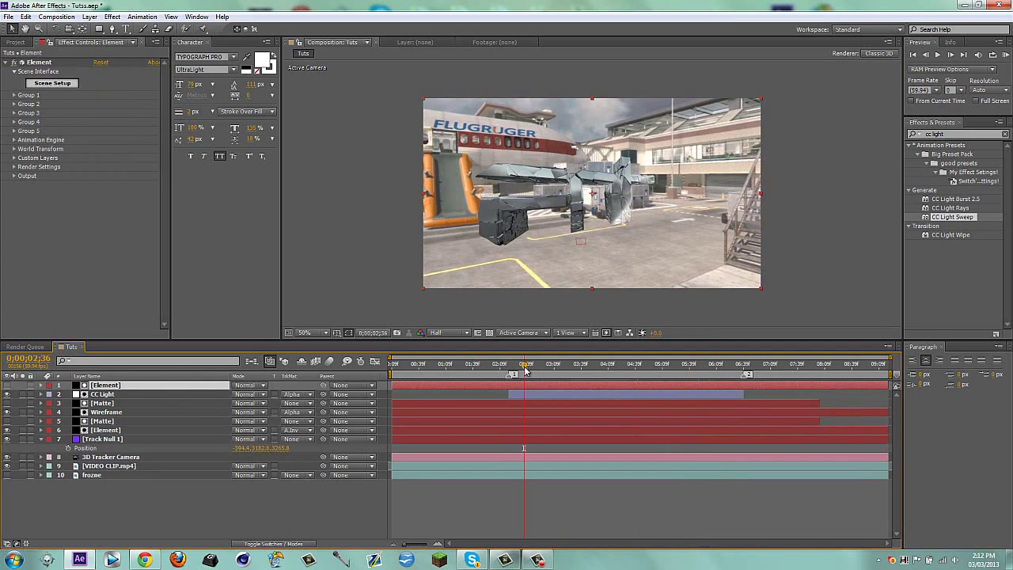
drag(525, 365, 574, 367)
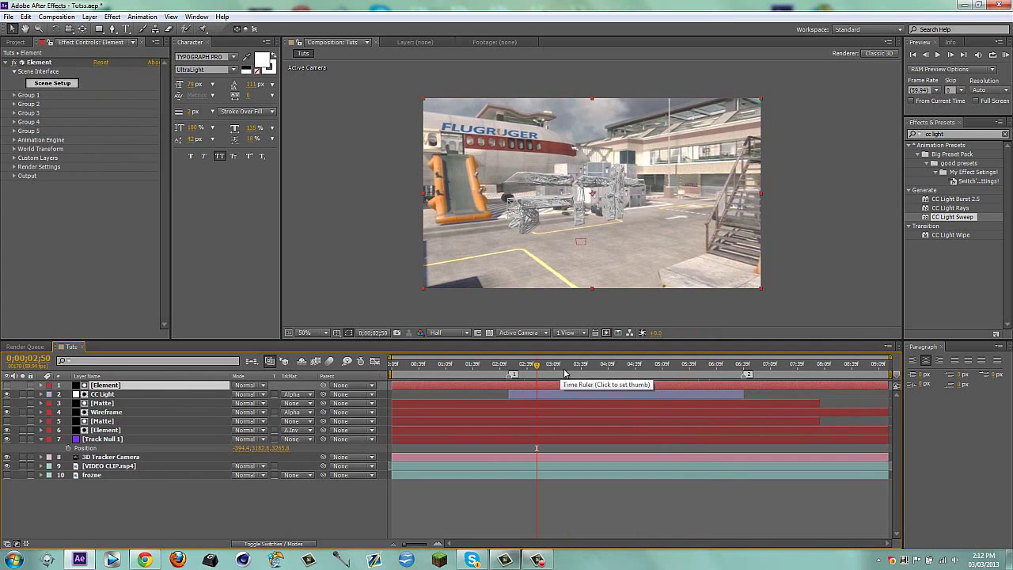
click(620, 372)
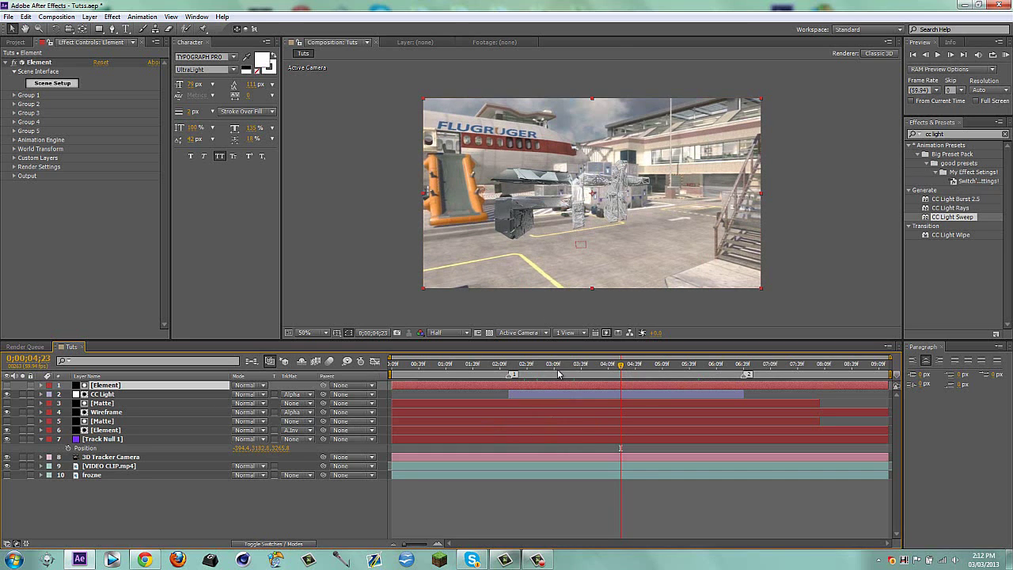
Trim the Element copy to CC Light's 0;00;02;19–0;00;06;39 span and return to the start.
key(j)
key(alt+bracketleft)
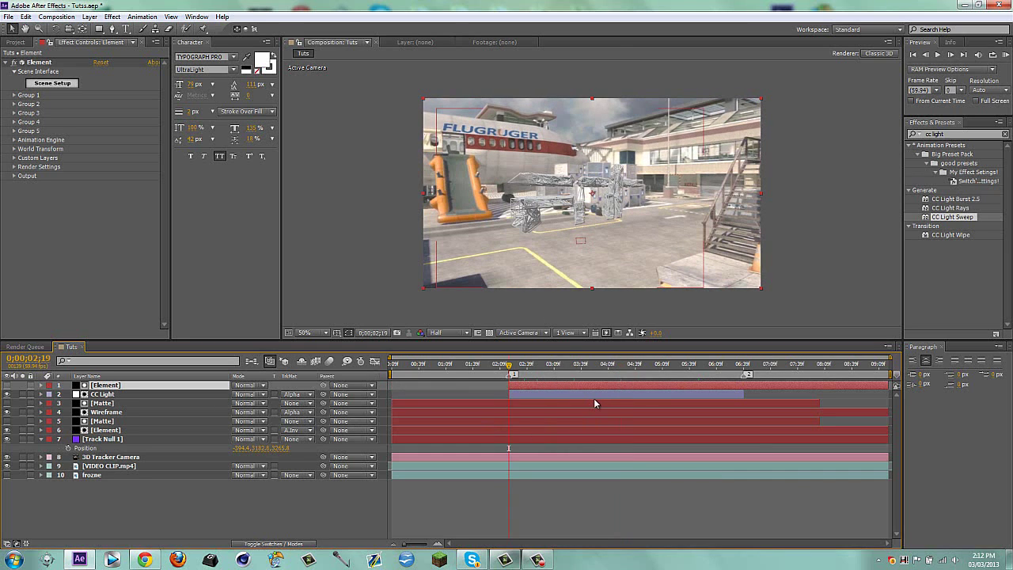
key(k)
key(alt+bracketright)
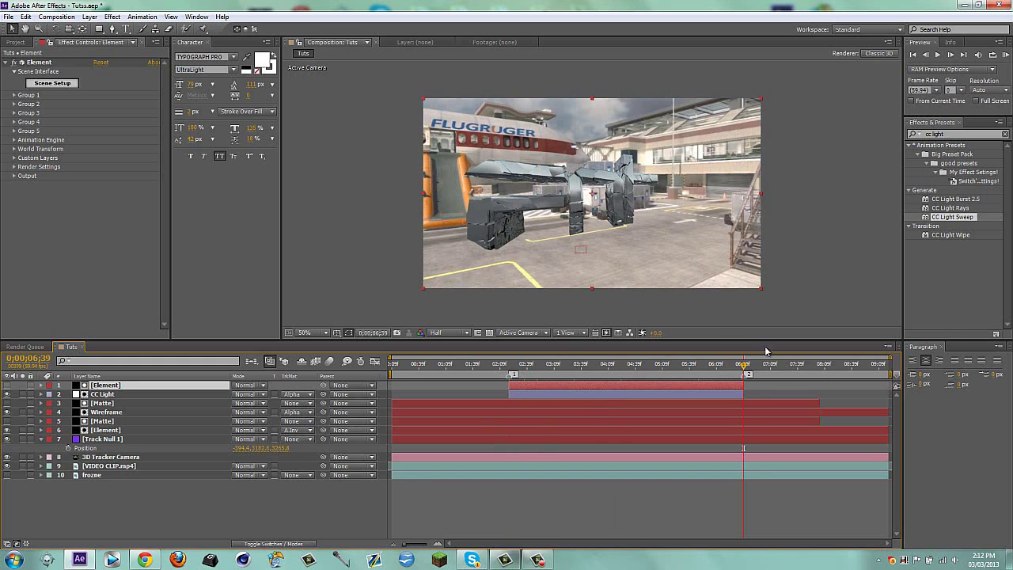
click(809, 366)
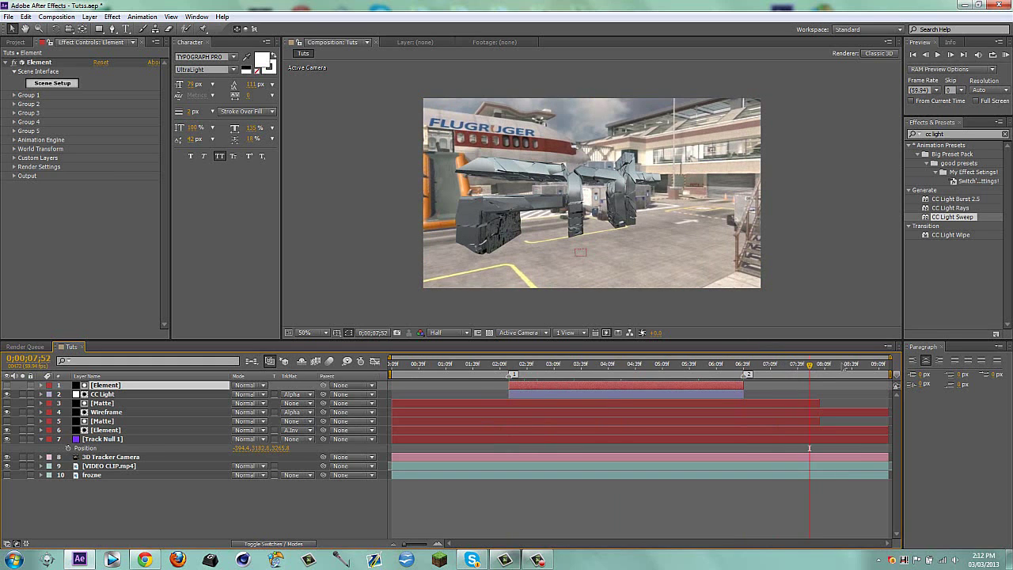
key(Home)
Set the viewer resolution to Quarter and play a preview of the composition.
click(444, 333)
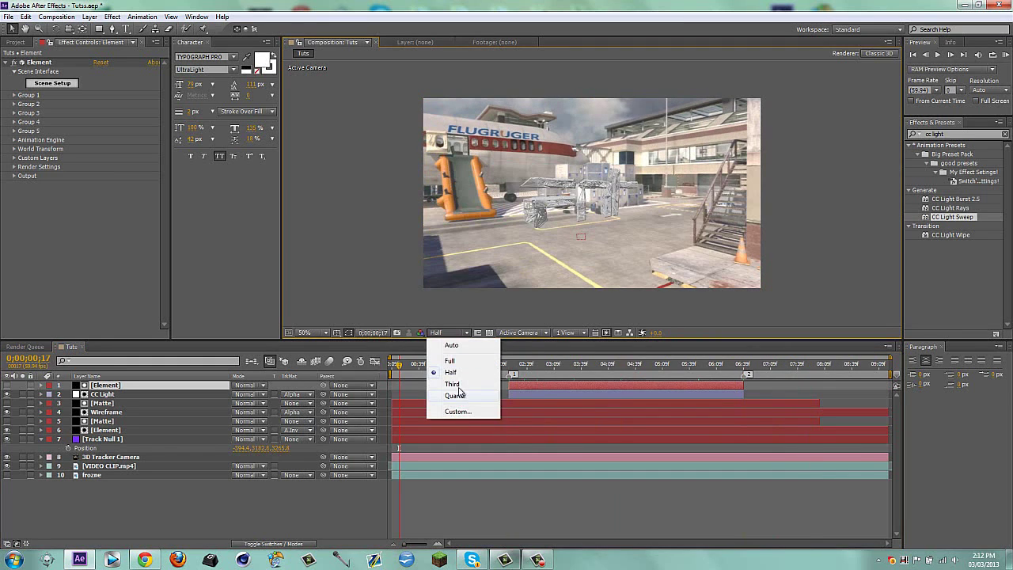
click(473, 396)
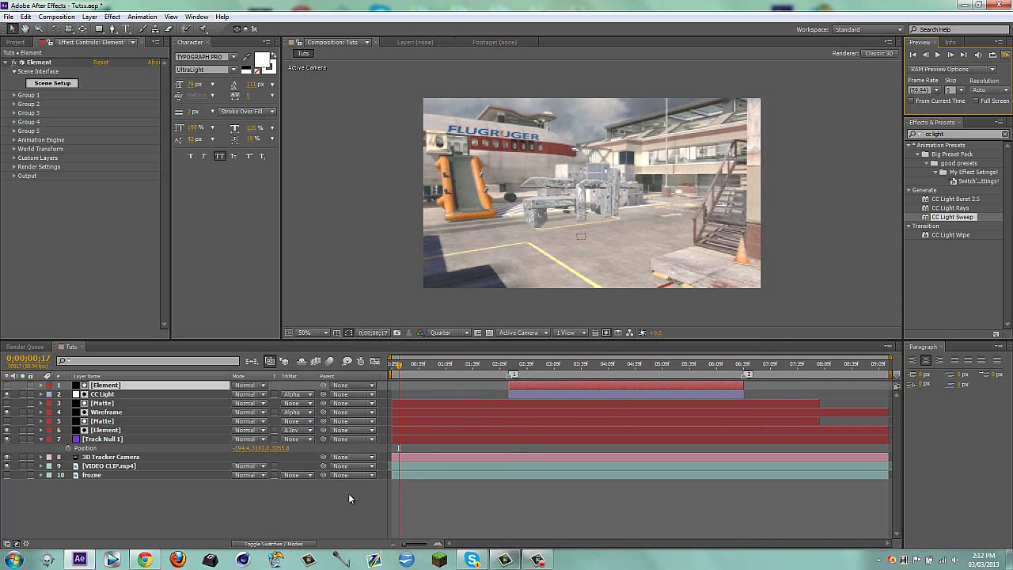
key(space)
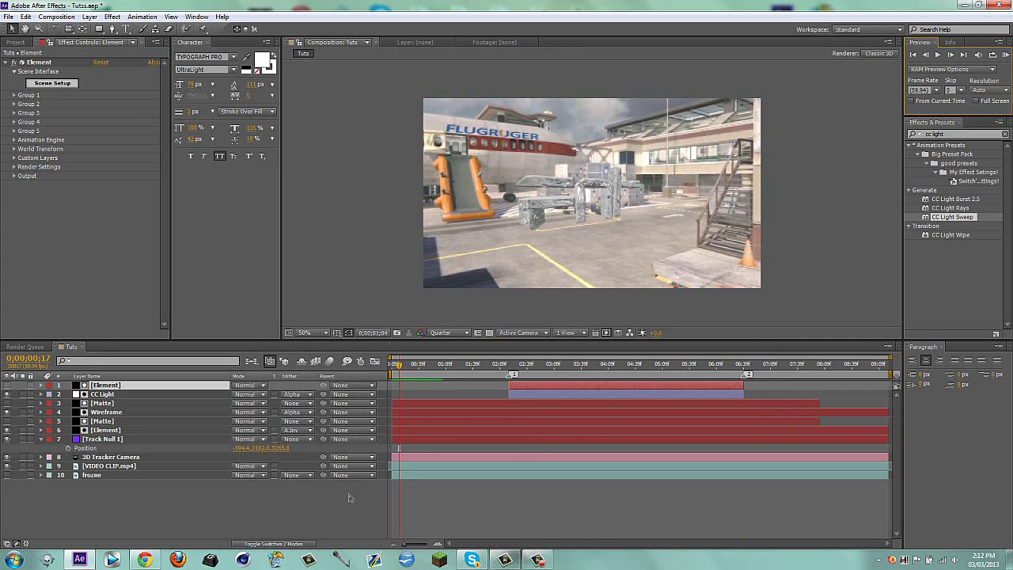
Replay the YouTube reference edit from the start, pause at 0:07, and return to After Effects.
click(144, 560)
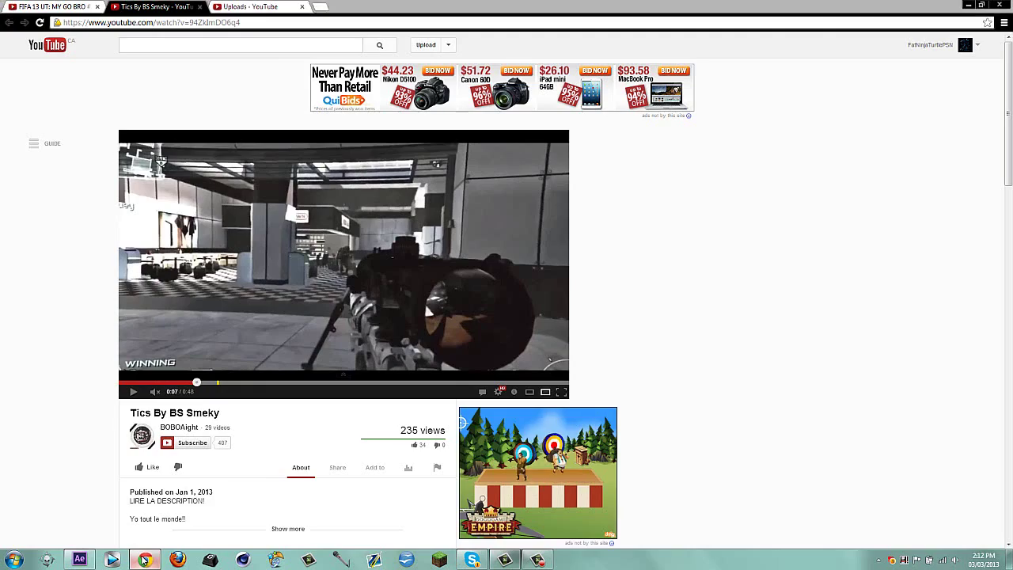
click(149, 559)
click(144, 560)
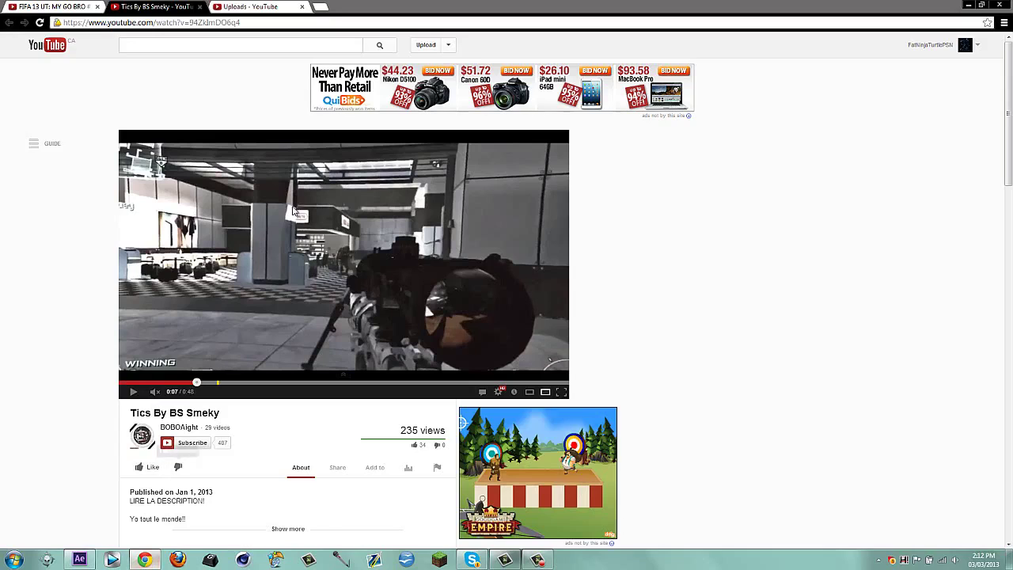
click(125, 381)
click(133, 392)
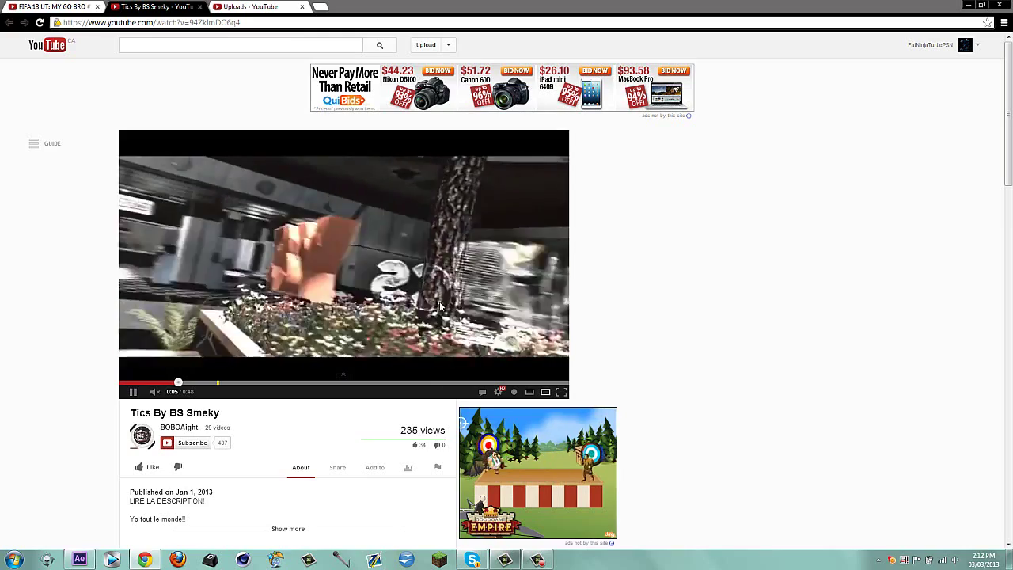
click(245, 308)
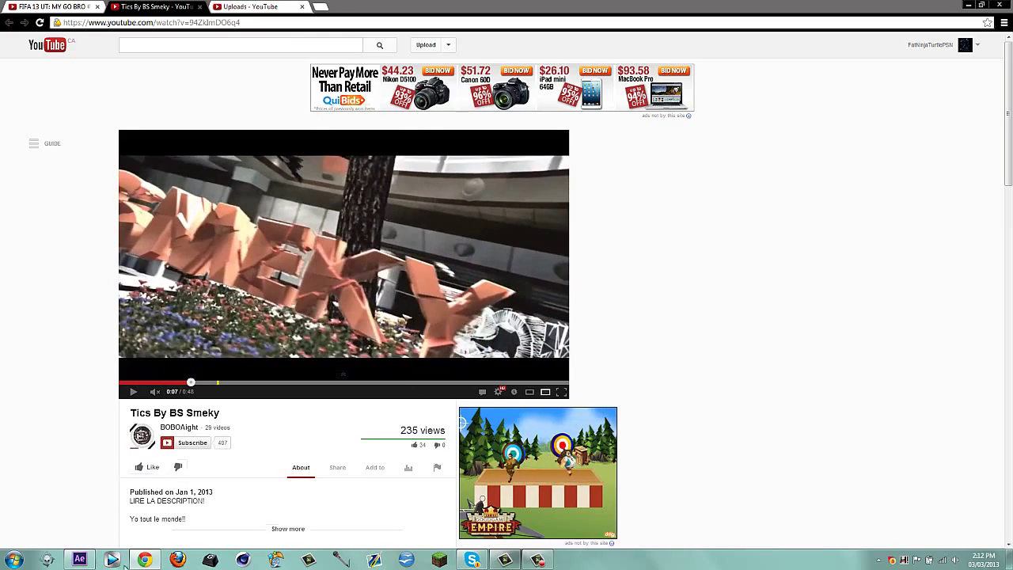
key(alt+Tab)
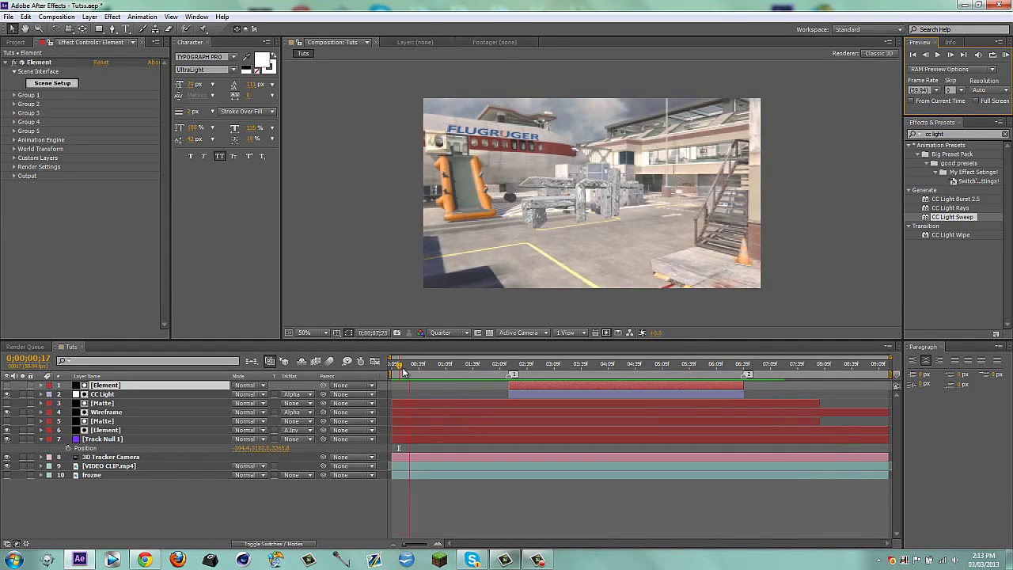
drag(454, 370, 801, 378)
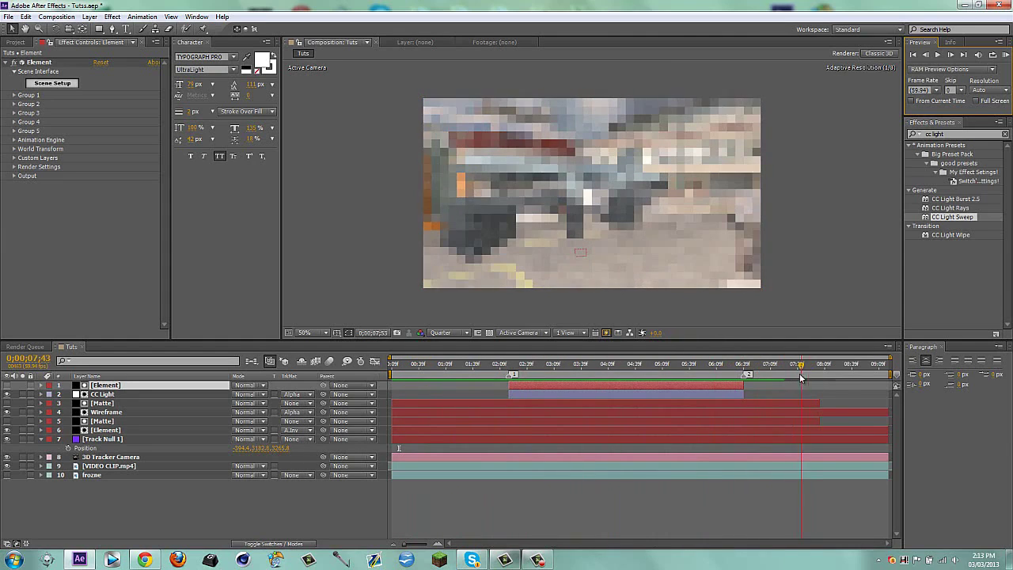
drag(518, 367, 610, 374)
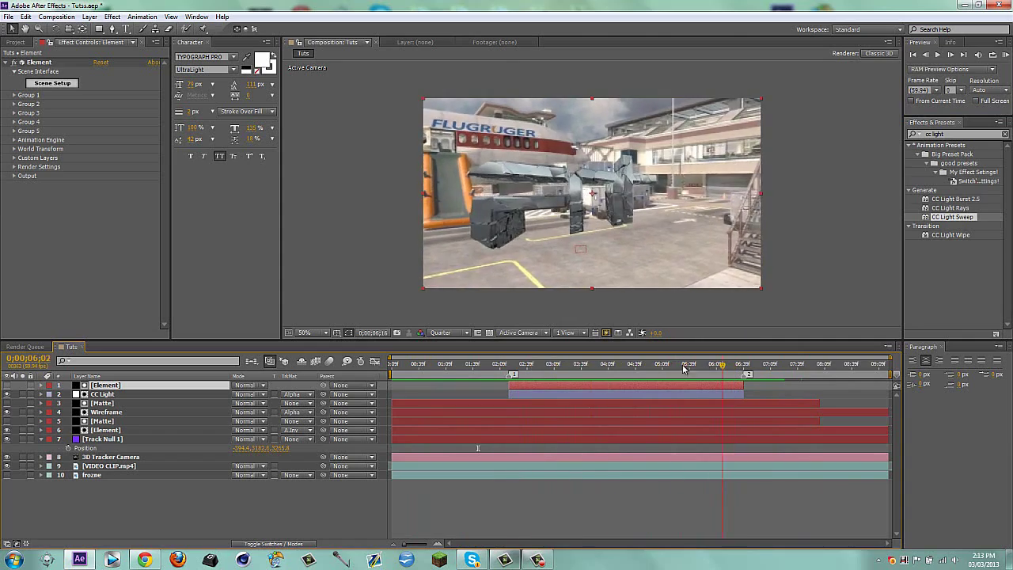
drag(684, 368, 647, 367)
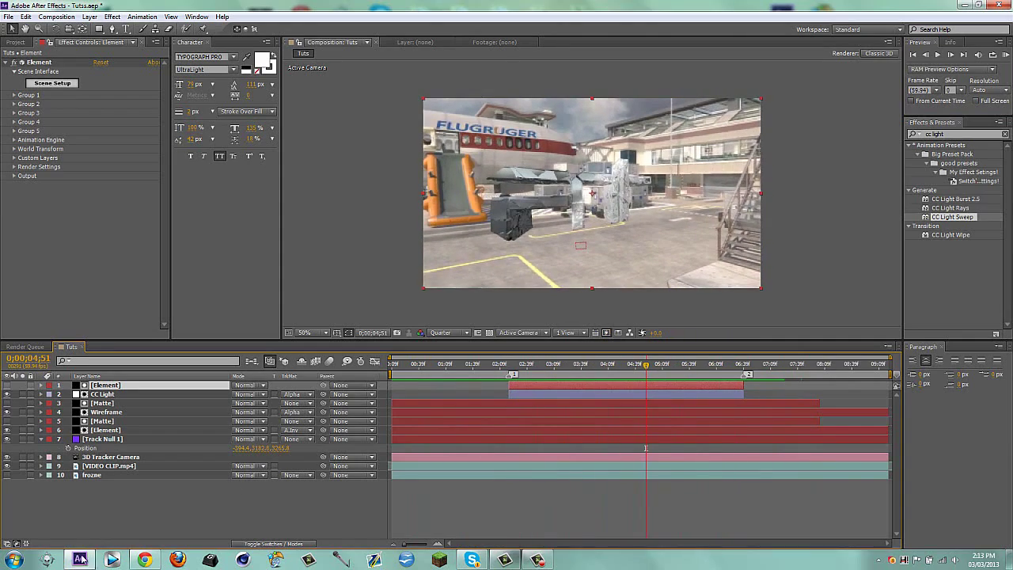